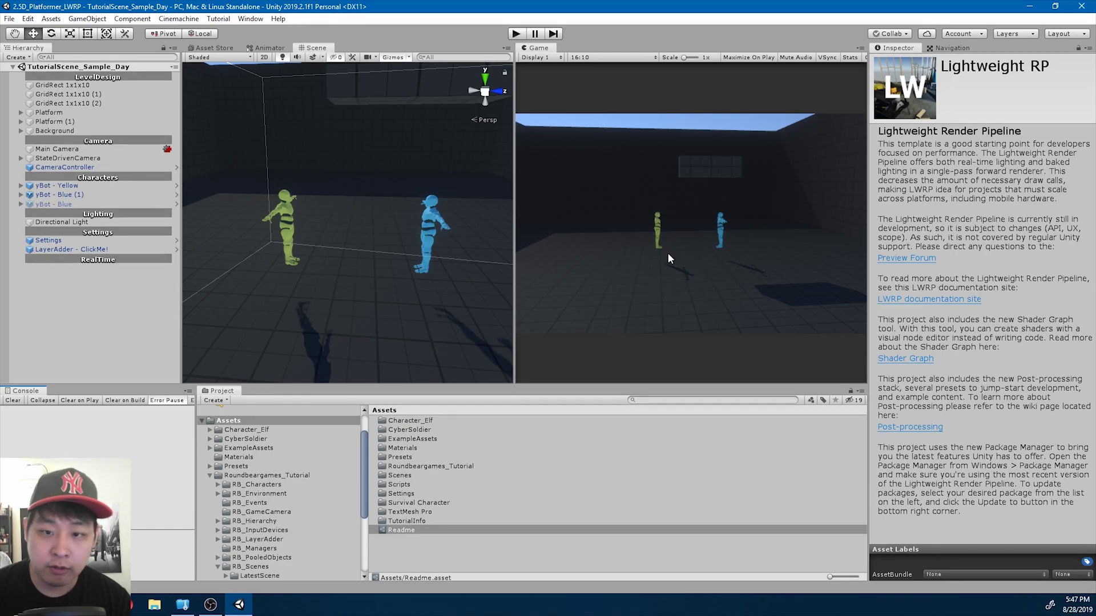
# Switch to Mixamo in the browser and search the animations for "roll".
pyautogui.hotkey('alt', 'Tab')
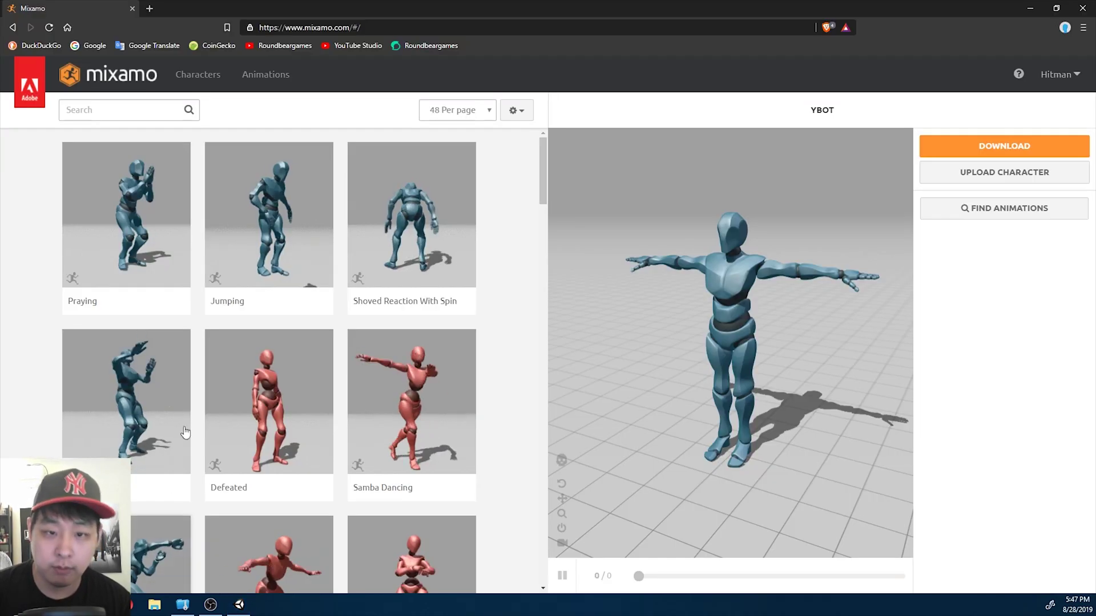
pyautogui.click(137, 113)
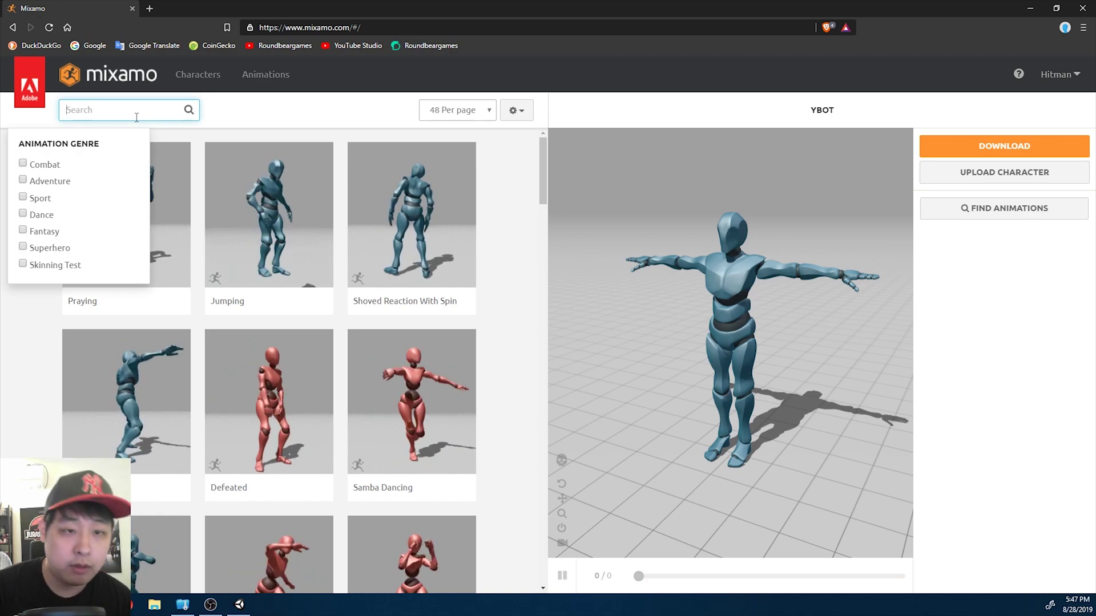
pyautogui.write('roll')
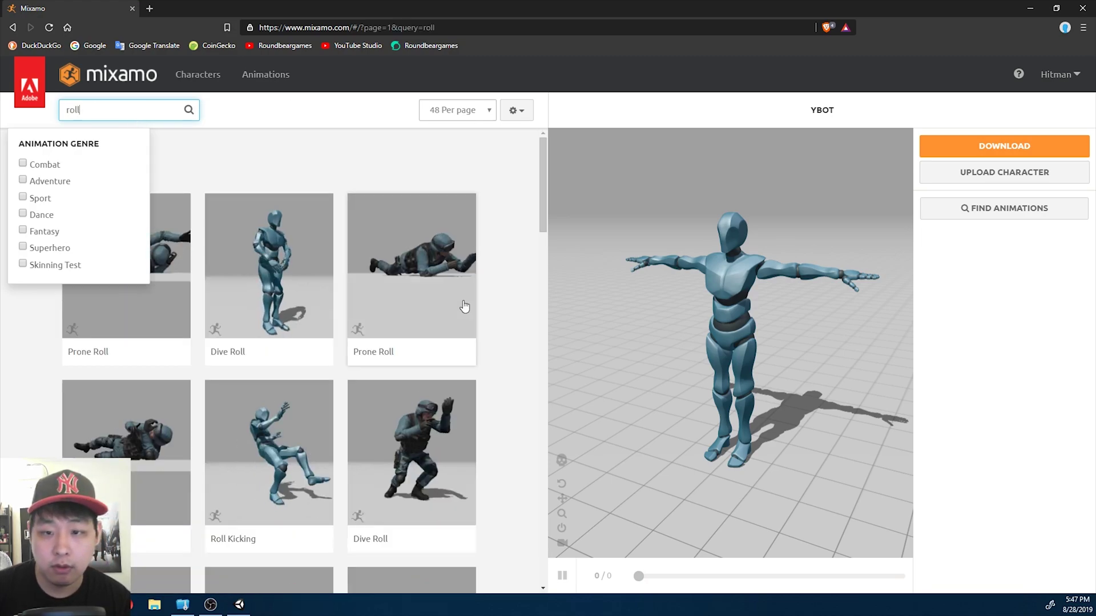
pyautogui.click(515, 284)
# Find the Jump Over animation among the roll results and load it onto the YBot character.
pyautogui.scroll(-3, 509, 282)
pyautogui.scroll(-3, 502, 287)
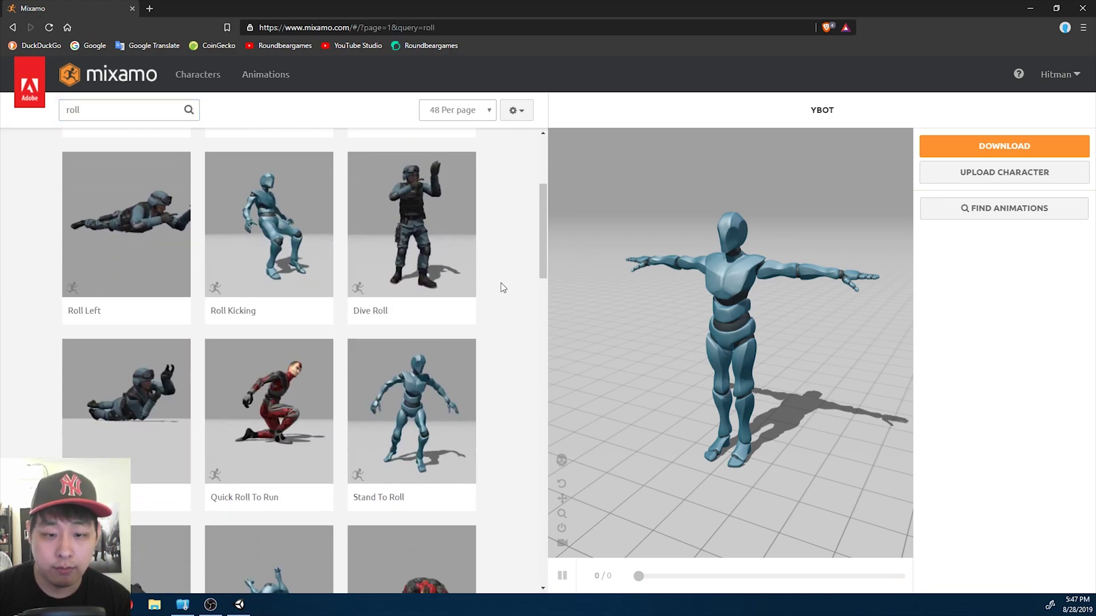
pyautogui.scroll(-3, 503, 287)
pyautogui.scroll(-4, 502, 287)
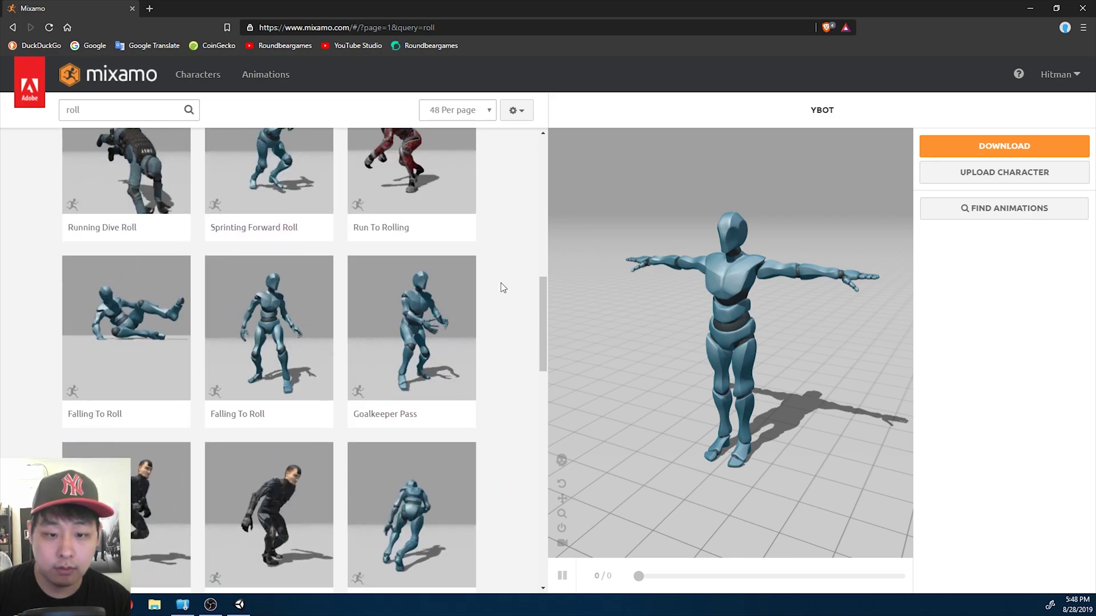
pyautogui.scroll(-4, 502, 287)
pyautogui.click(159, 308)
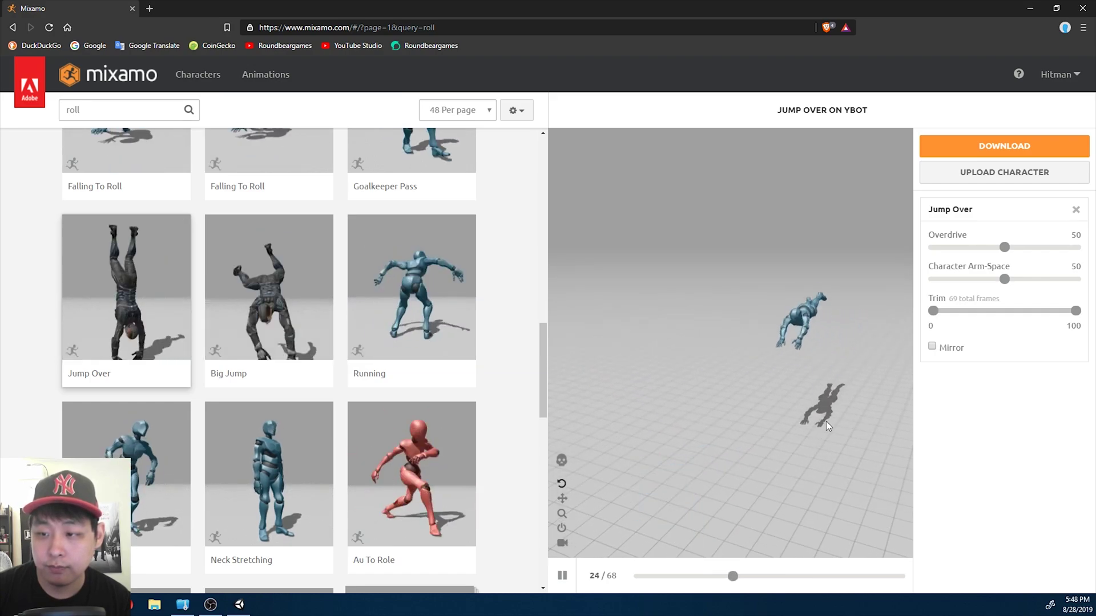
# Download the Jump Over animation as FBX with skin at 60 frames per second.
pyautogui.click(1005, 147)
pyautogui.click(417, 260)
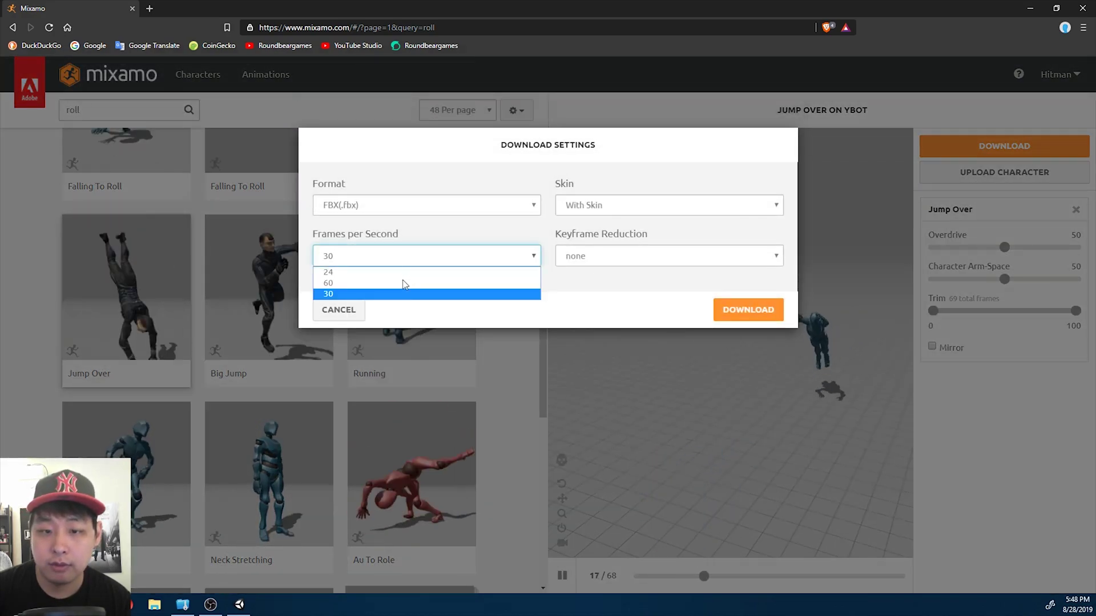
pyautogui.click(403, 283)
pyautogui.click(736, 310)
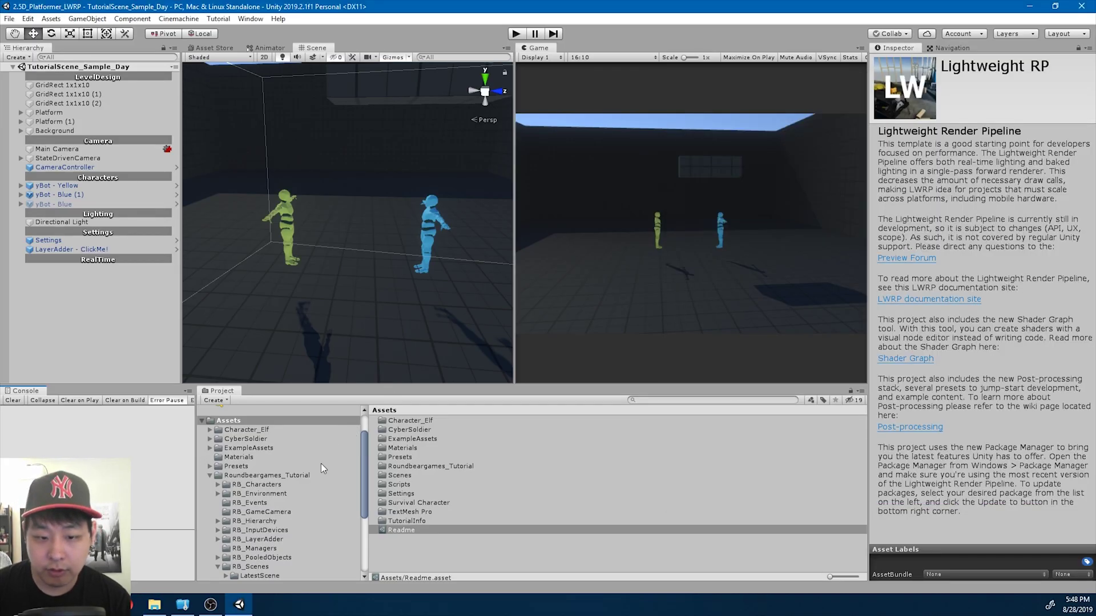
# In the Unity project, open the HumanoidAnimations folder inside RB_Characters.
pyautogui.scroll(-2, 297, 500)
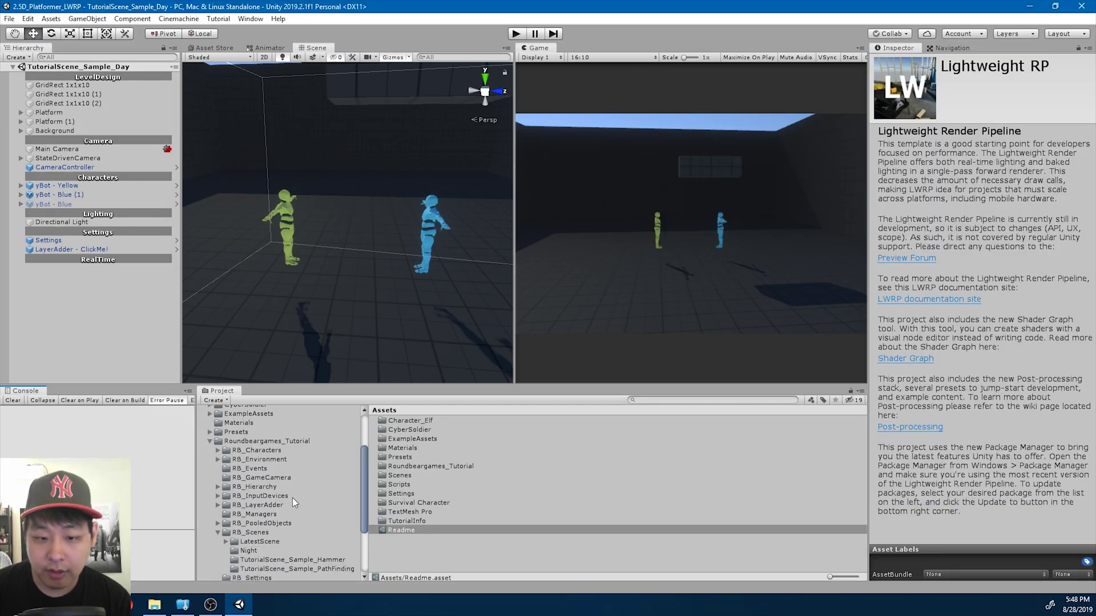
pyautogui.click(263, 451)
pyautogui.doubleClick(438, 457)
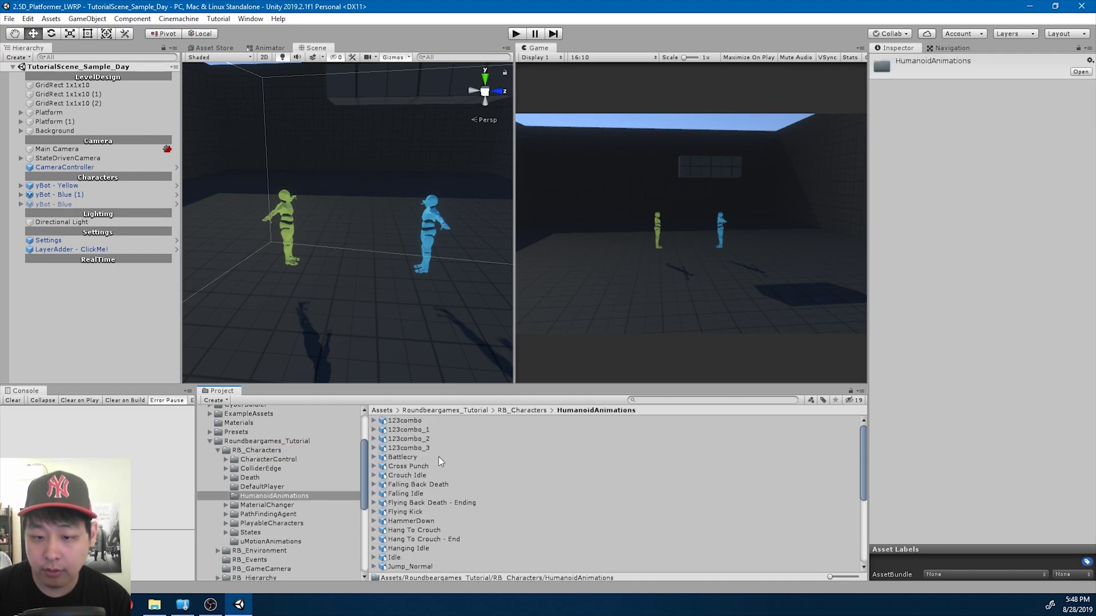
# Rename the downloaded Jump Over file as ForwardRoll and import it into the HumanoidAnimations folder.
pyautogui.hotkey('alt', 'Tab')
pyautogui.moveTo(870, 212); pyautogui.dragTo(892, 234)
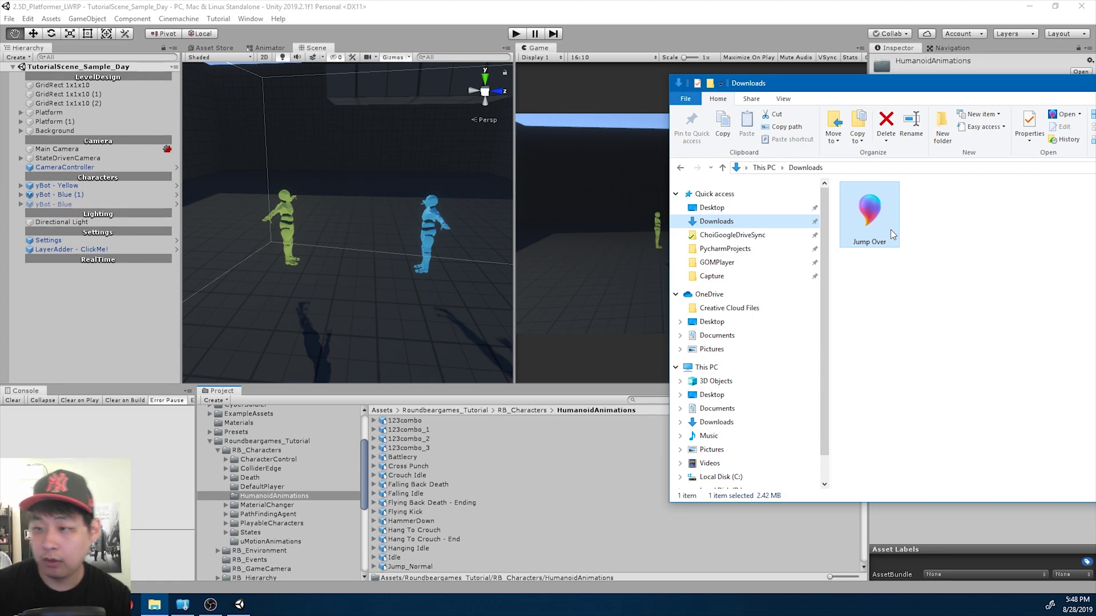
pyautogui.press('F2')
pyautogui.write('ForwardRoll')
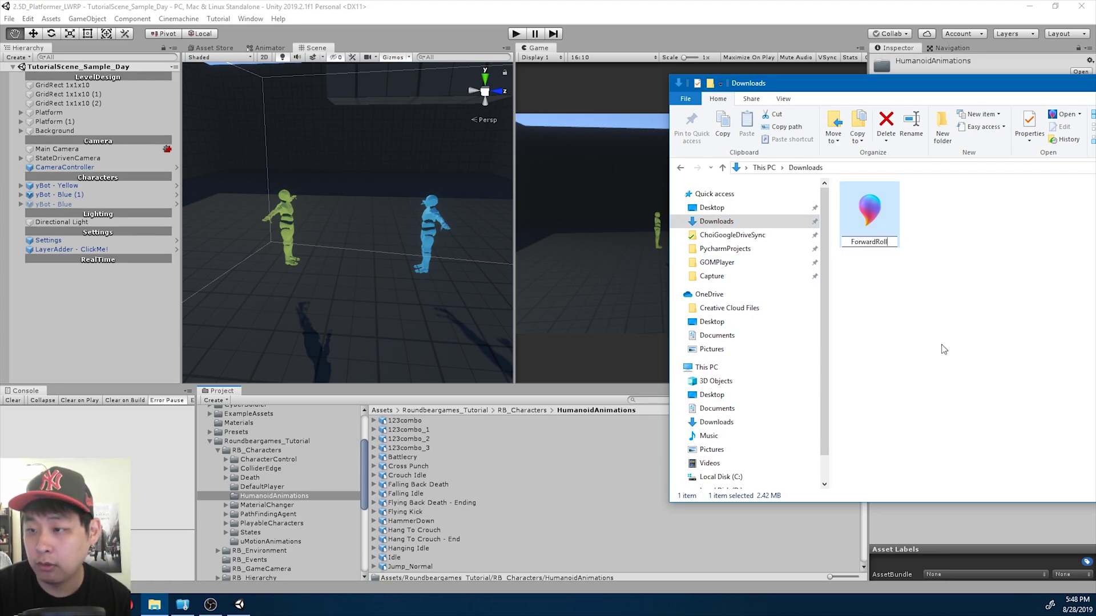
pyautogui.press('Return')
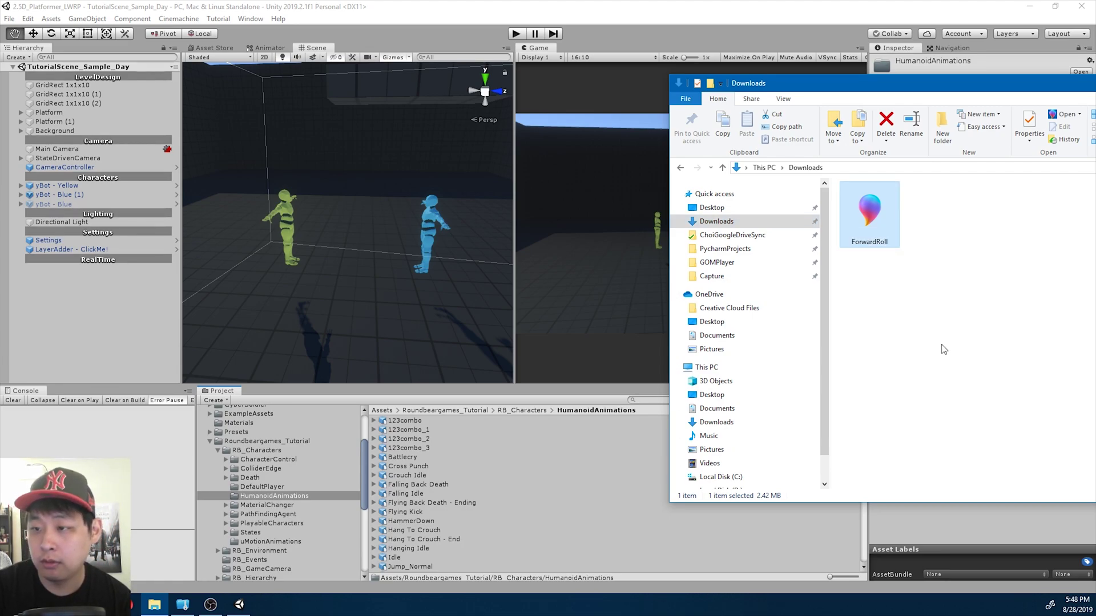
pyautogui.moveTo(564, 503); pyautogui.dragTo(512, 500)
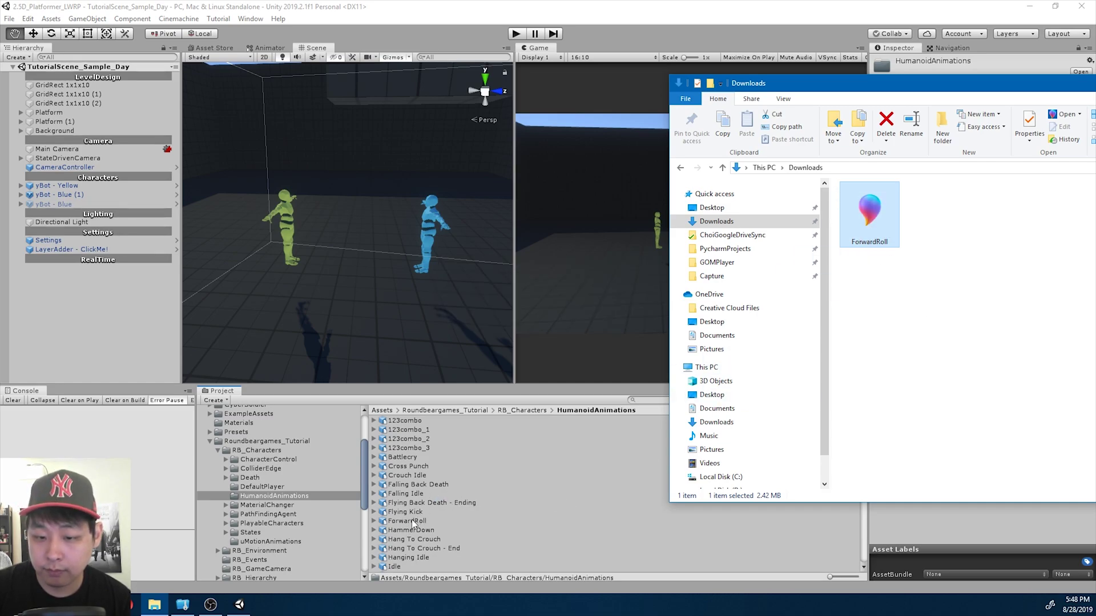
# Set the ForwardRoll model's rig animation type to Humanoid and apply it.
pyautogui.click(412, 521)
pyautogui.moveTo(967, 436); pyautogui.dragTo(970, 328)
pyautogui.click(950, 87)
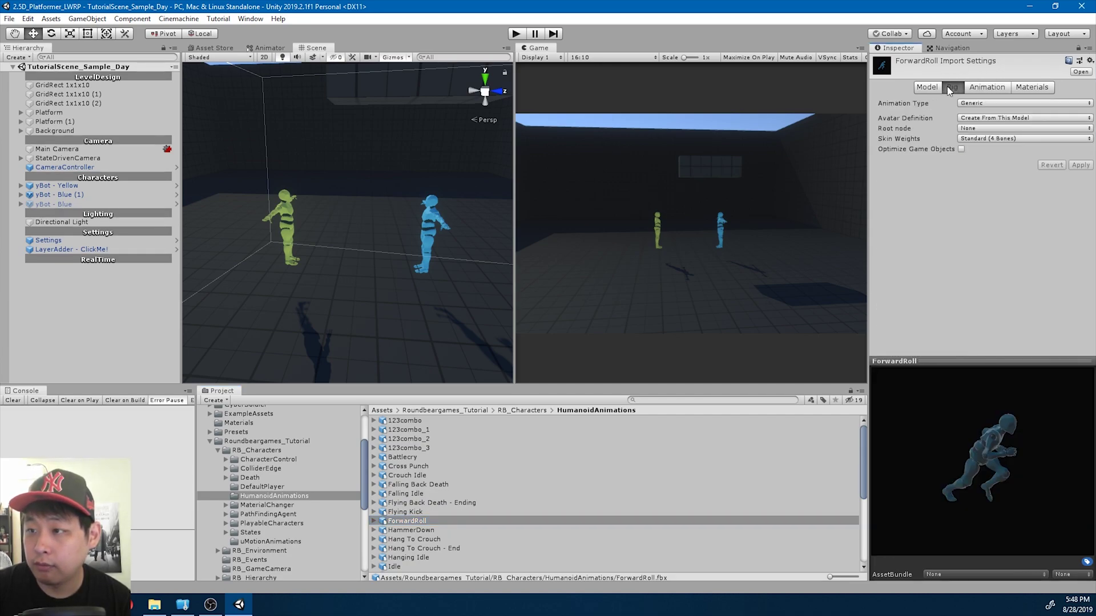
pyautogui.click(1005, 107)
pyautogui.click(1010, 155)
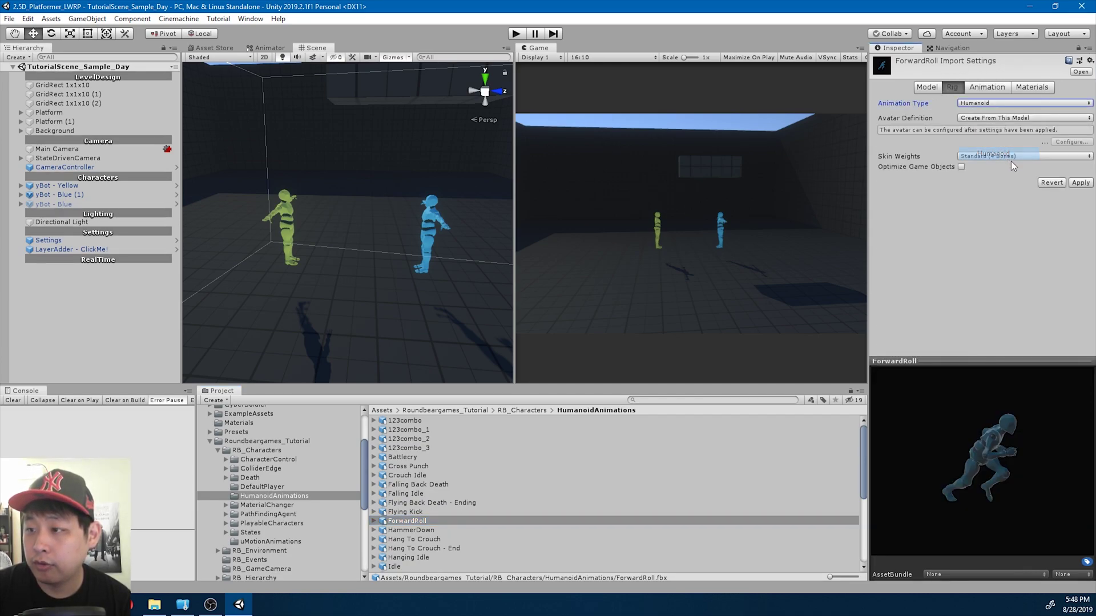
pyautogui.click(1080, 184)
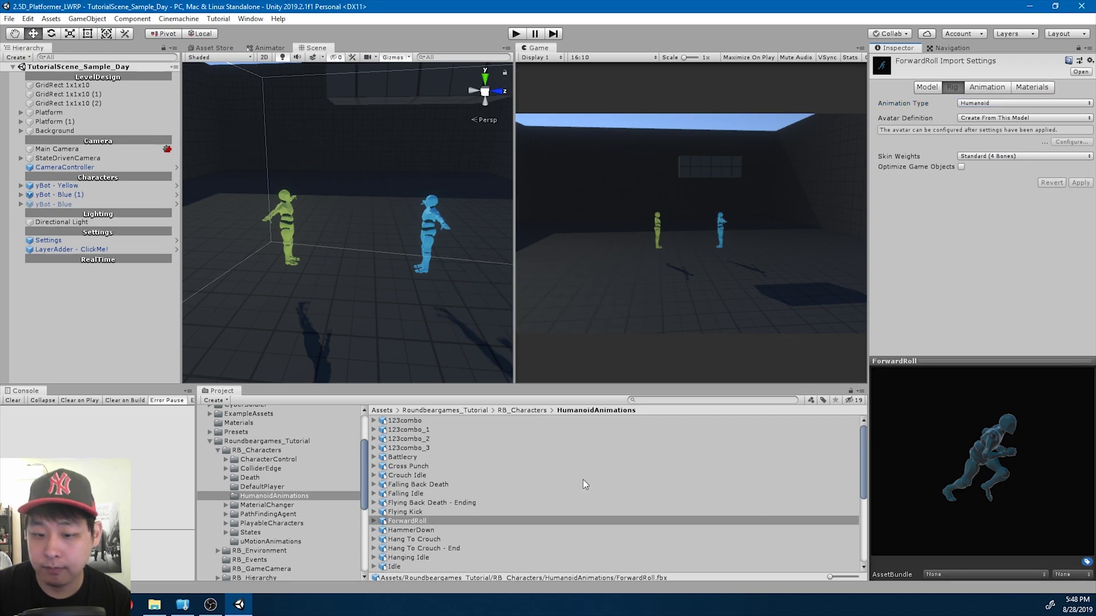
# Configure the ForwardRoll avatar by changing its pose, apply the change and finish the avatar configuration.
pyautogui.click(447, 520)
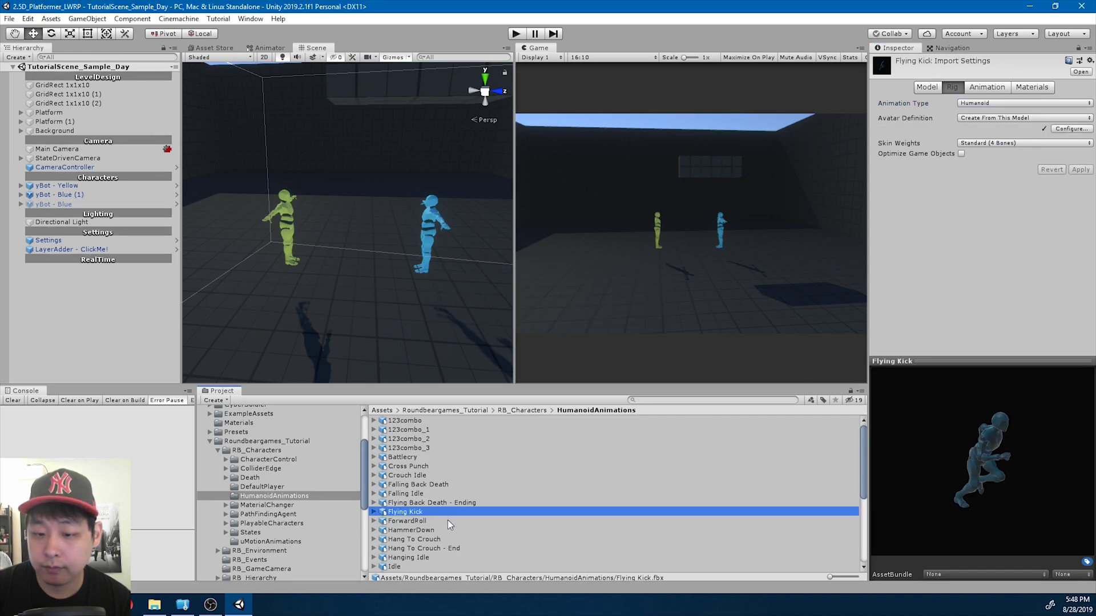
pyautogui.click(1072, 129)
pyautogui.scroll(-3, 943, 428)
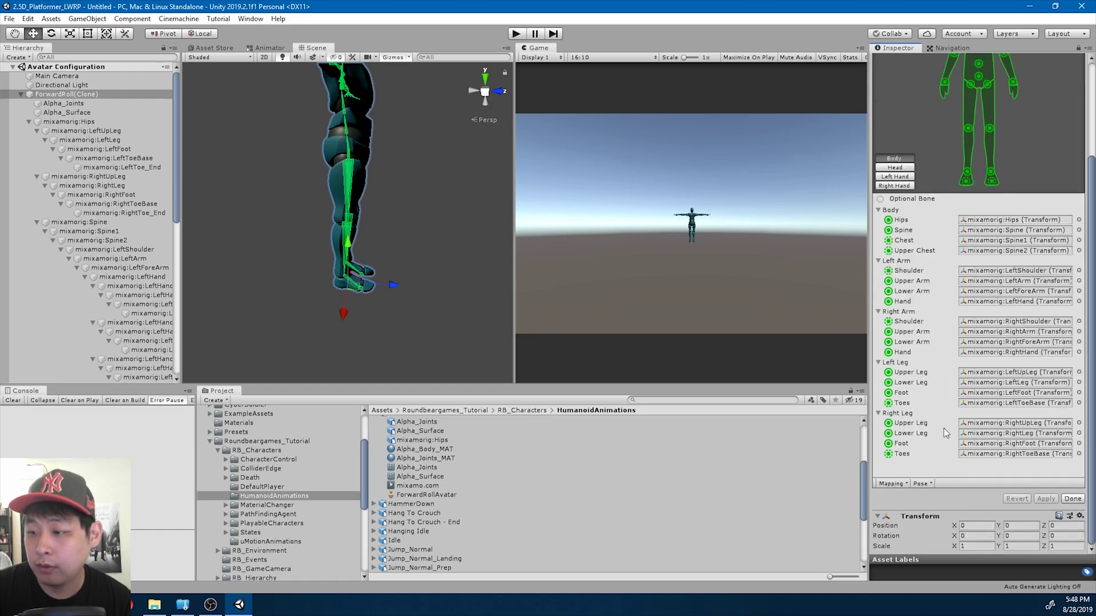
pyautogui.click(928, 484)
pyautogui.click(942, 506)
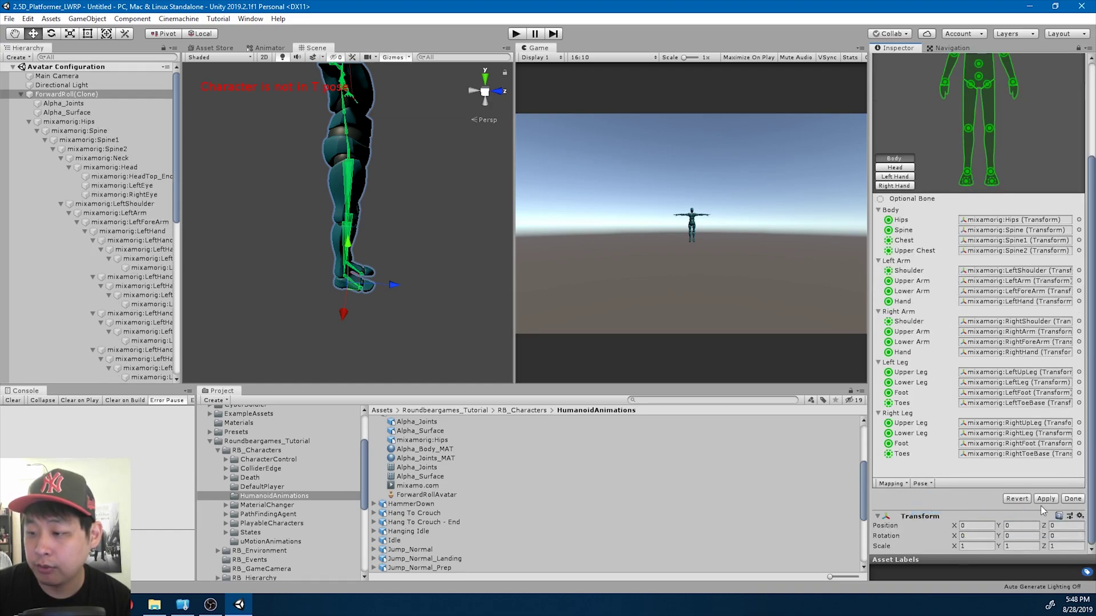
pyautogui.click(1045, 499)
pyautogui.click(1073, 499)
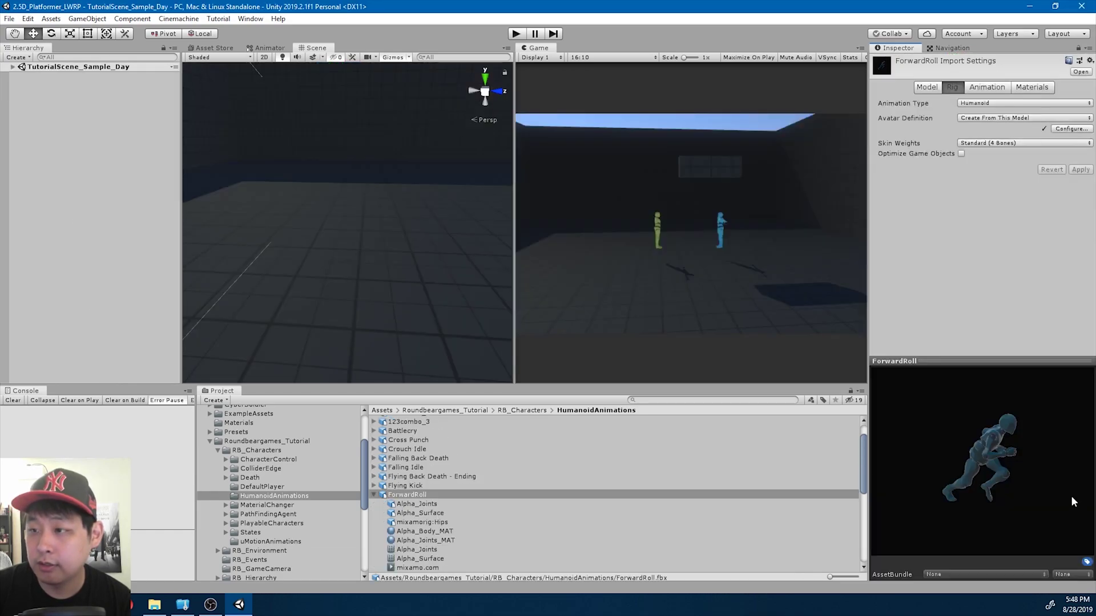
# Rename the mixamo.com animation clip of the ForwardRoll model as ForwardRoll.
pyautogui.click(992, 88)
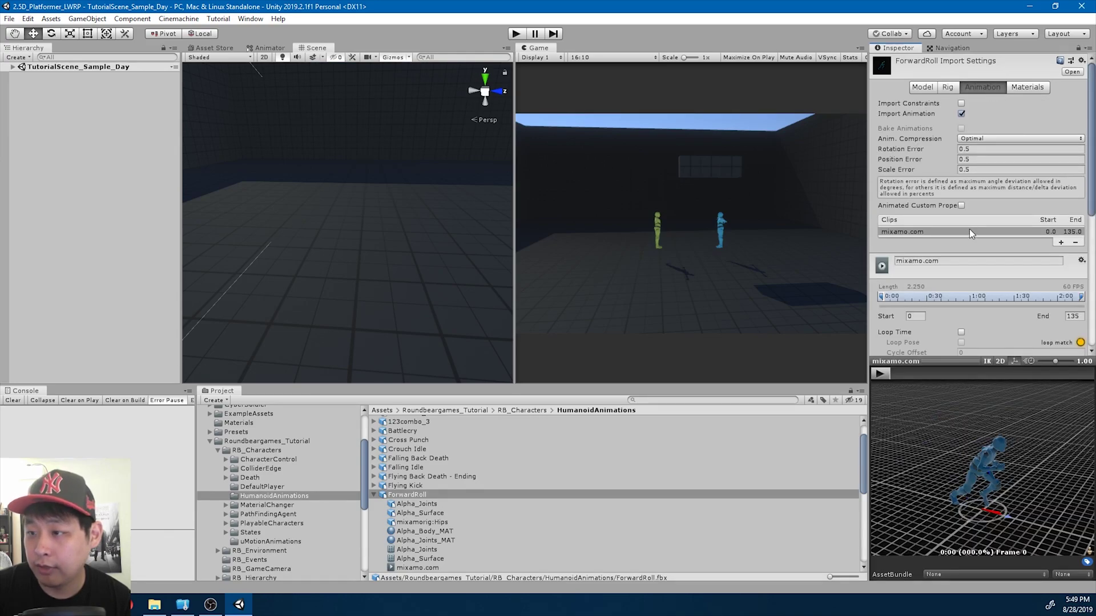
pyautogui.click(947, 261)
pyautogui.write('For')
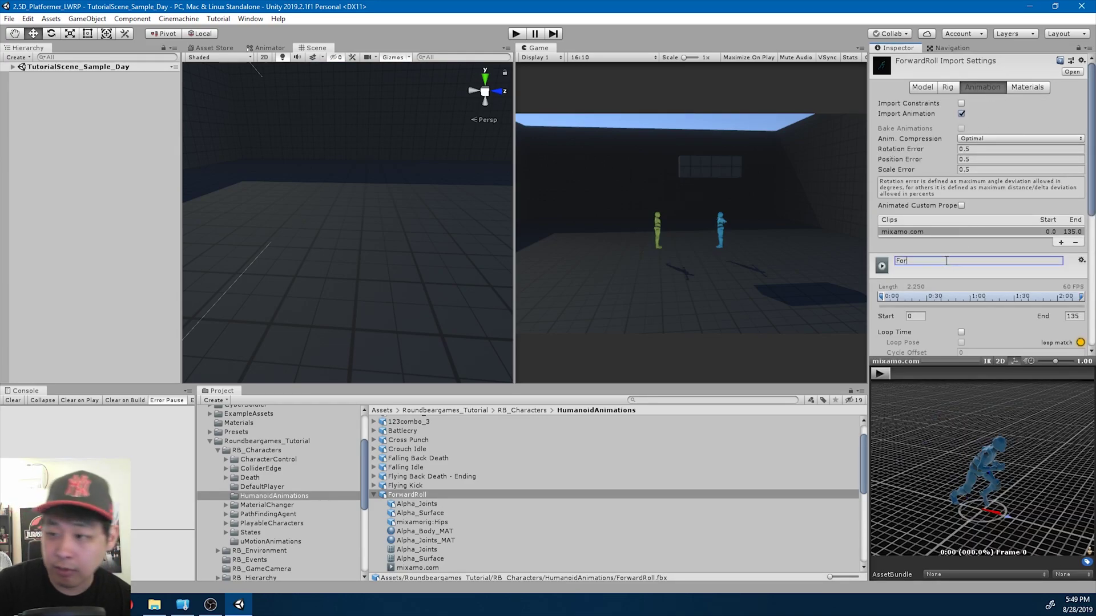
pyautogui.write('wardRoll')
pyautogui.press('Return')
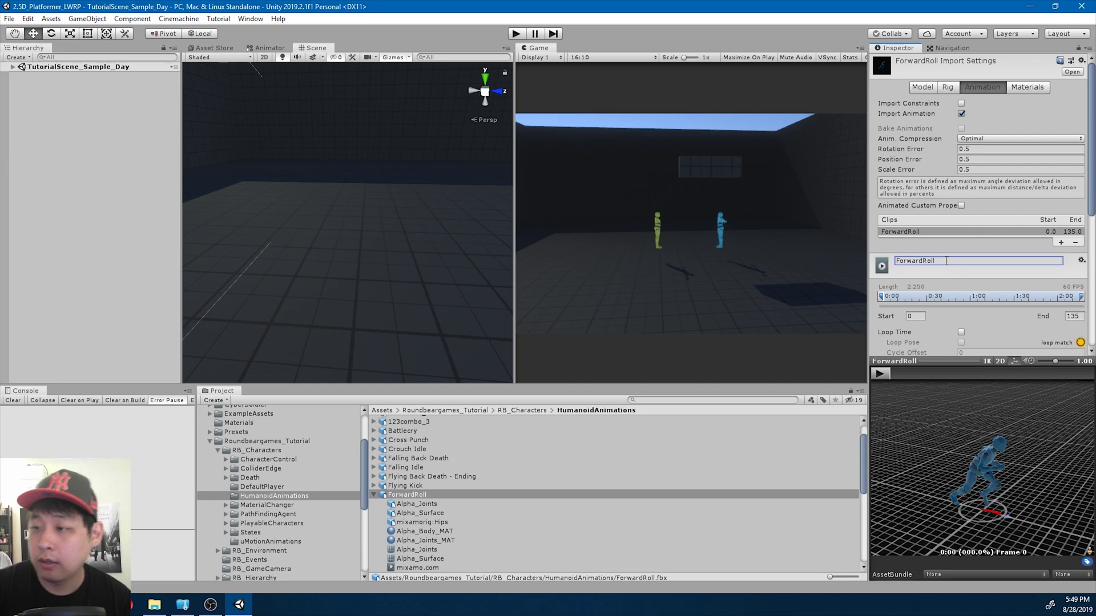
# Enable Bake Into Pose for the clip's Root Transform Rotation and Root Transform Position (Y), and apply the settings.
pyautogui.scroll(-4, 946, 260)
pyautogui.click(961, 274)
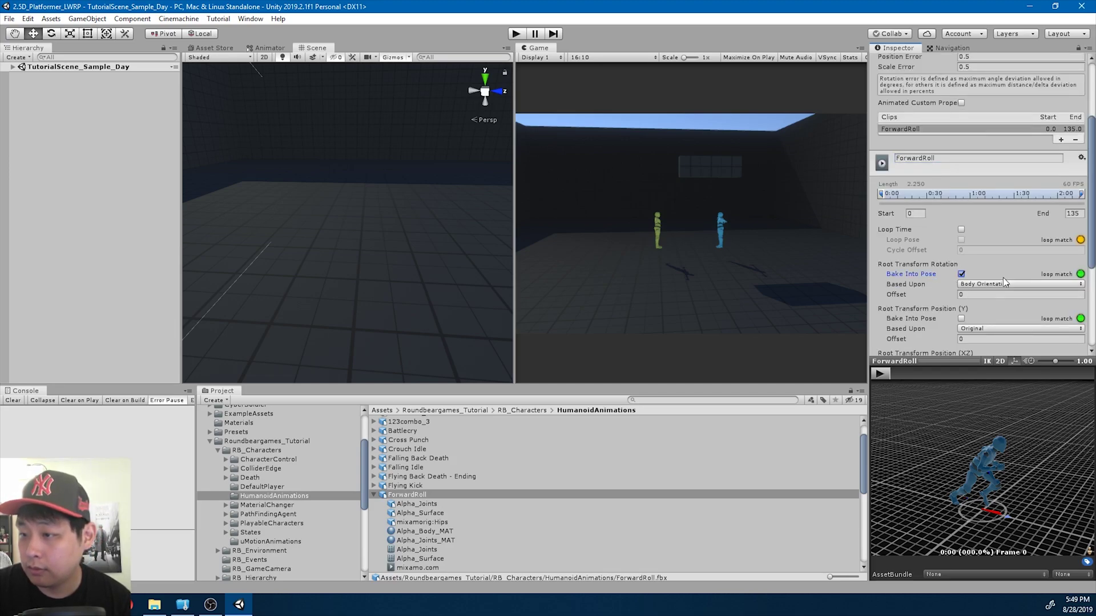
pyautogui.scroll(-4, 1002, 277)
pyautogui.click(961, 216)
pyautogui.scroll(-2, 1046, 275)
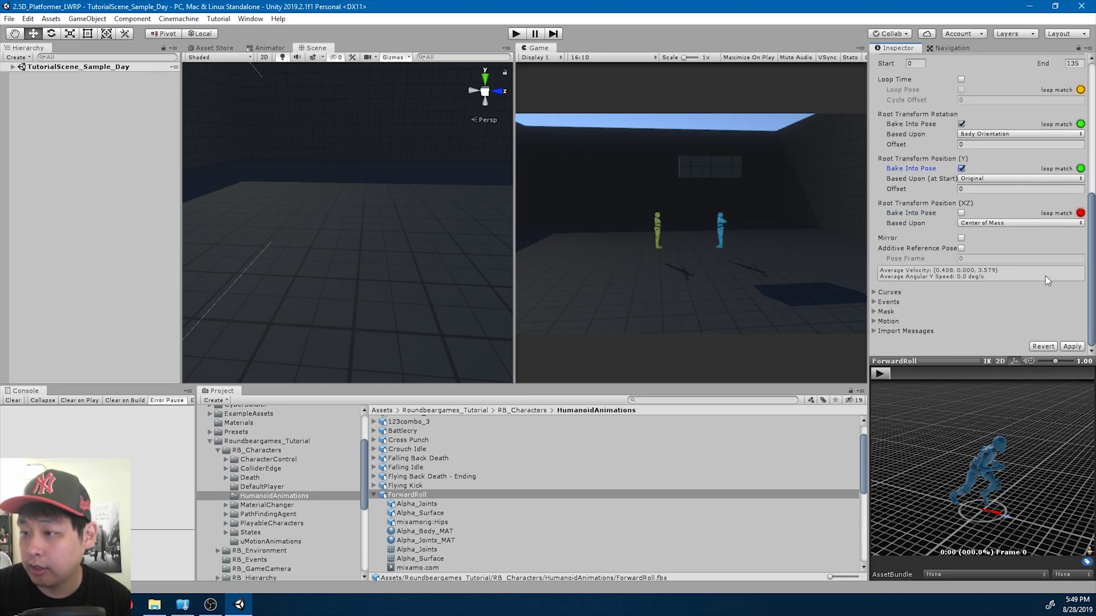
pyautogui.click(1071, 346)
# Preview the ForwardRoll clip and trim it to start at frame 20 and end at frame 110.
pyautogui.click(879, 373)
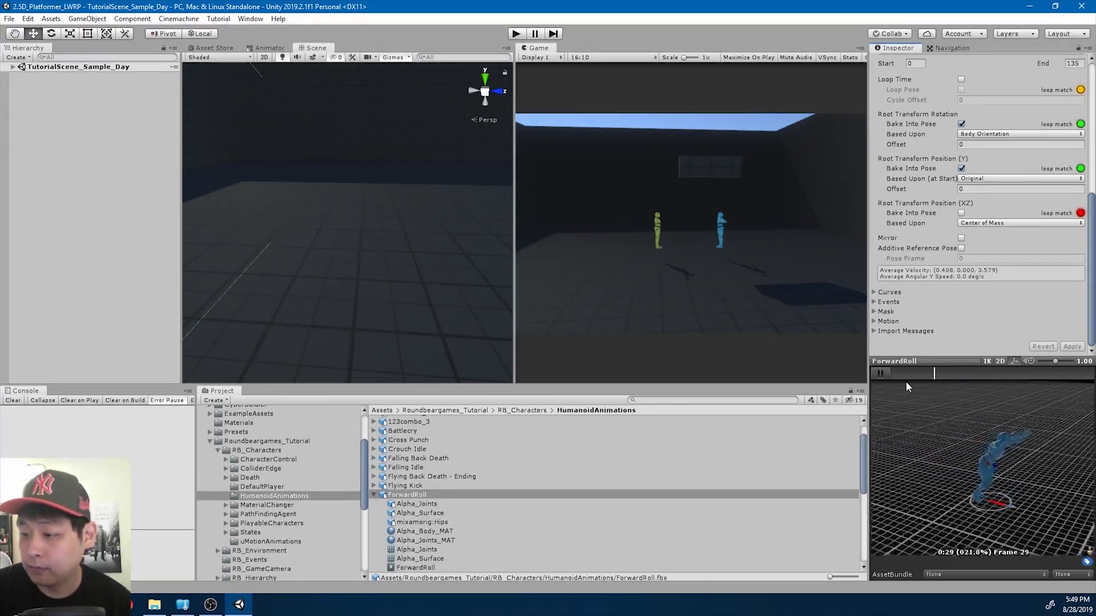
pyautogui.click(879, 373)
pyautogui.scroll(4, 970, 145)
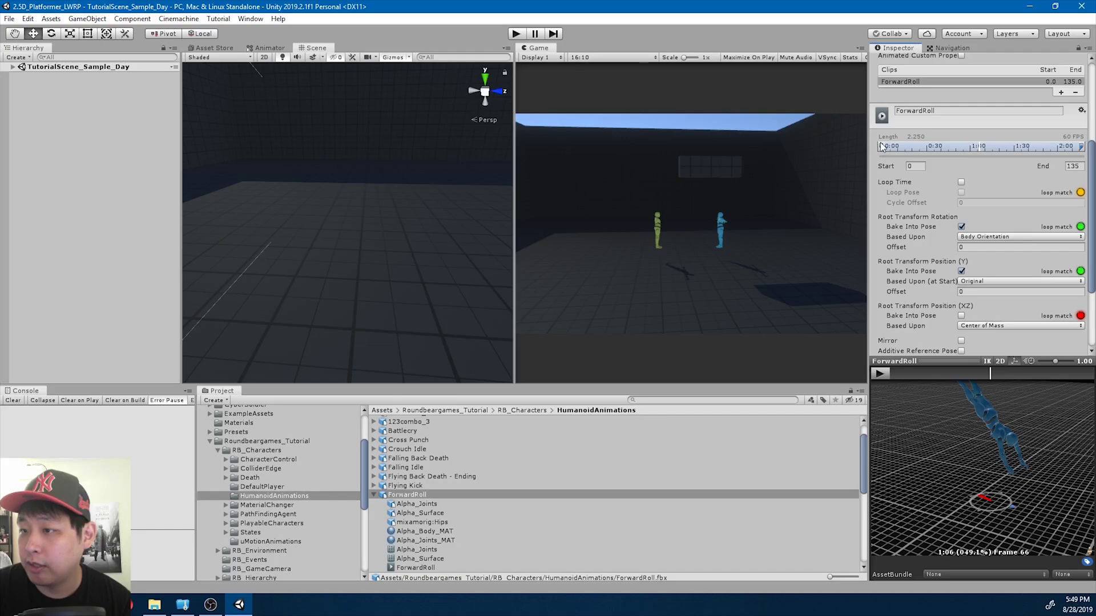
pyautogui.moveTo(880, 144); pyautogui.dragTo(909, 145)
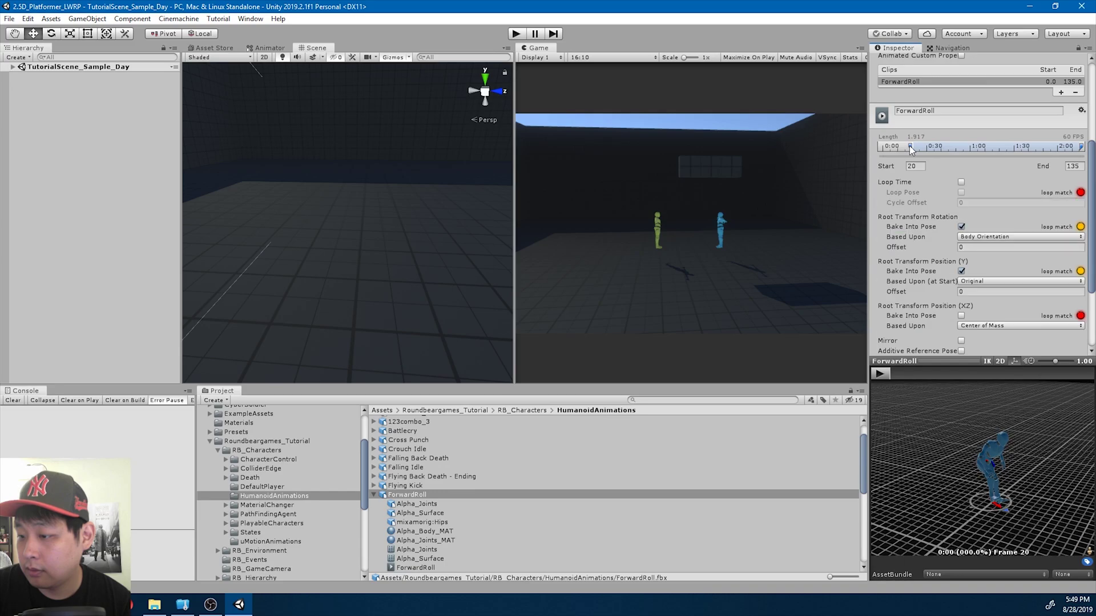
pyautogui.click(884, 375)
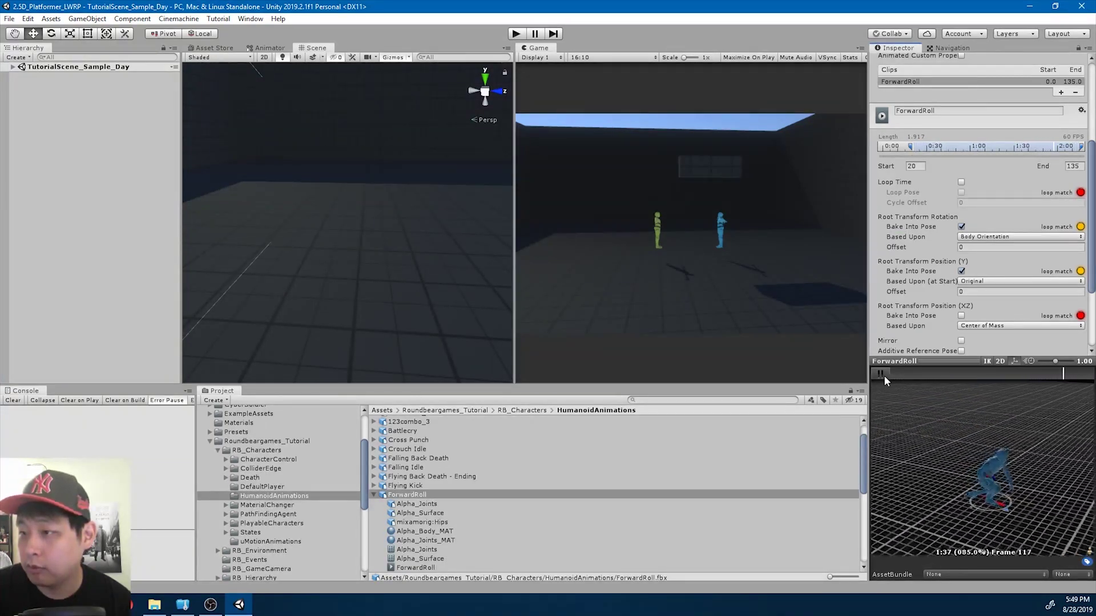
pyautogui.moveTo(1081, 146); pyautogui.dragTo(1045, 161)
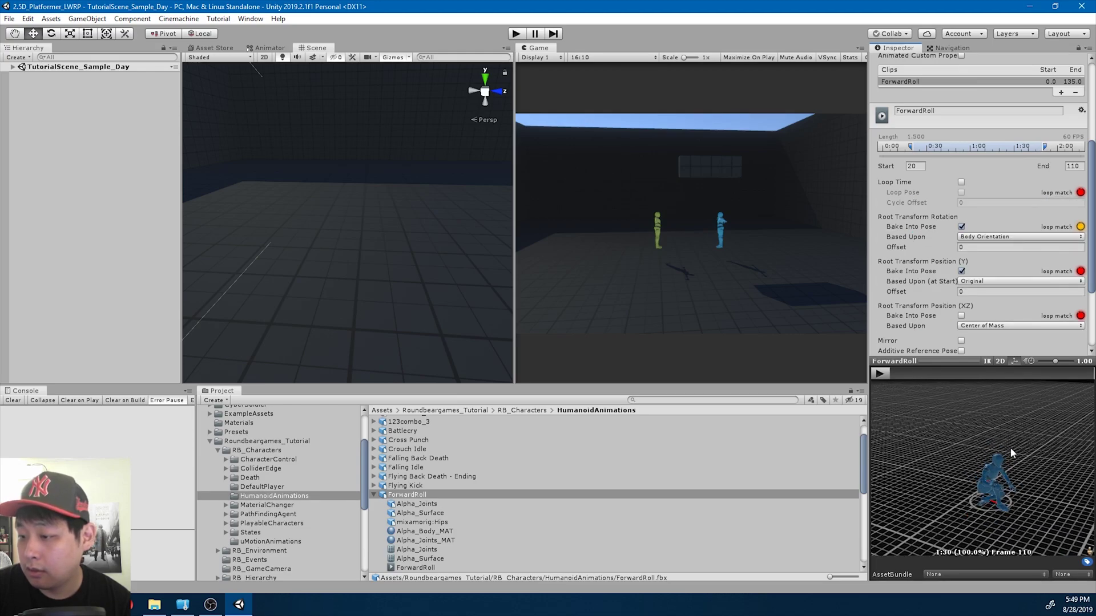
# Check the trimmed roll in the preview from a ground-level side view and apply the clip's import settings.
pyautogui.click(881, 375)
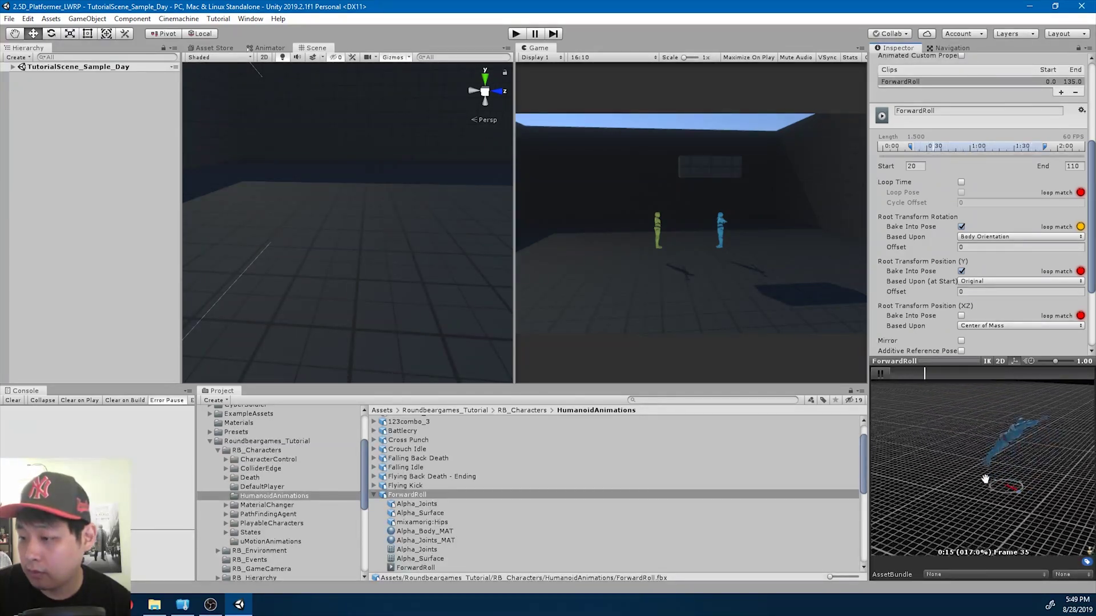
pyautogui.moveTo(947, 491); pyautogui.dragTo(1016, 467)
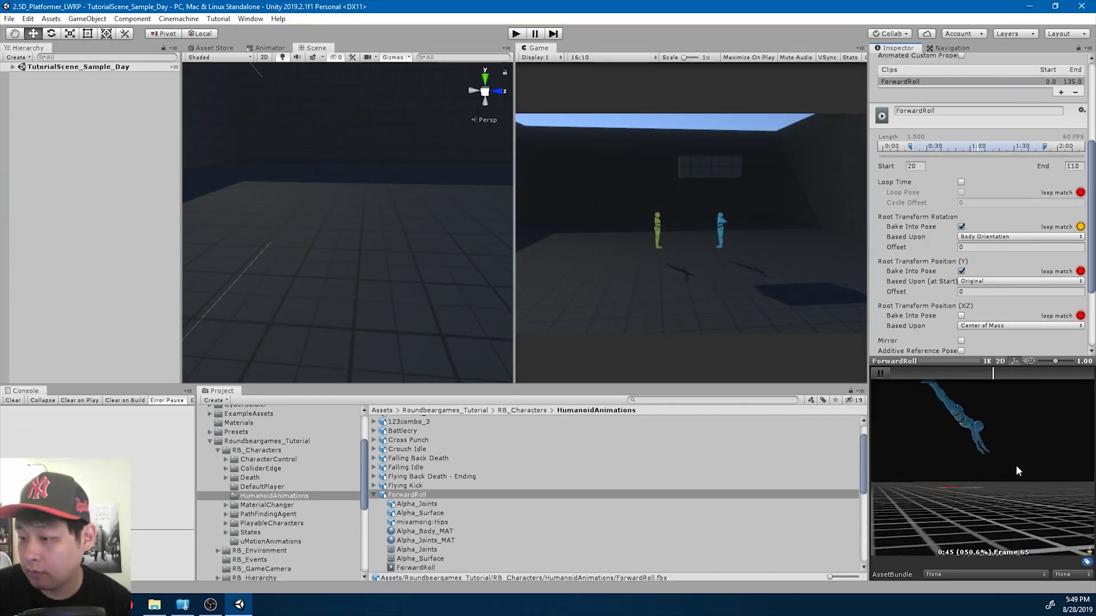
pyautogui.click(881, 374)
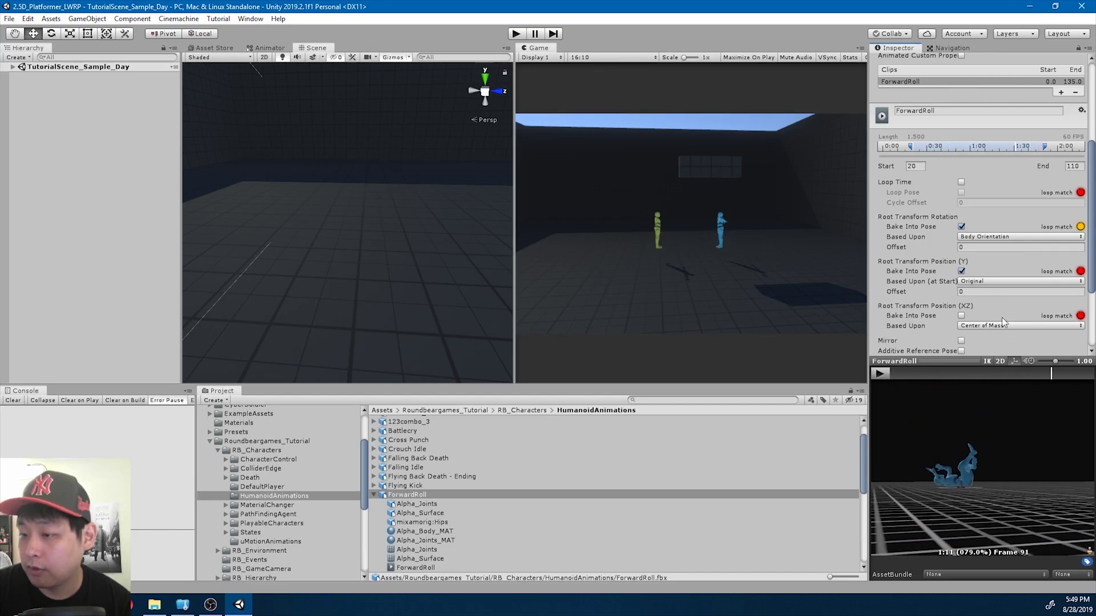
pyautogui.scroll(-5, 1059, 322)
pyautogui.click(1071, 348)
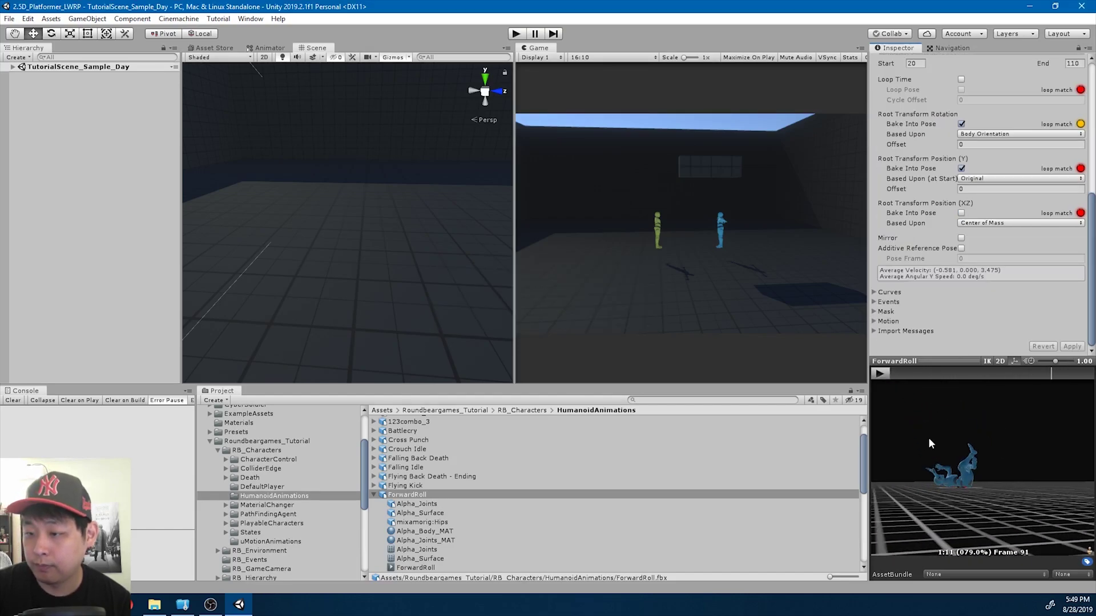
# Show the DefaultPlayer animator controller of yBot - Yellow's ybot object and widen the graph area.
pyautogui.click(13, 67)
pyautogui.click(21, 185)
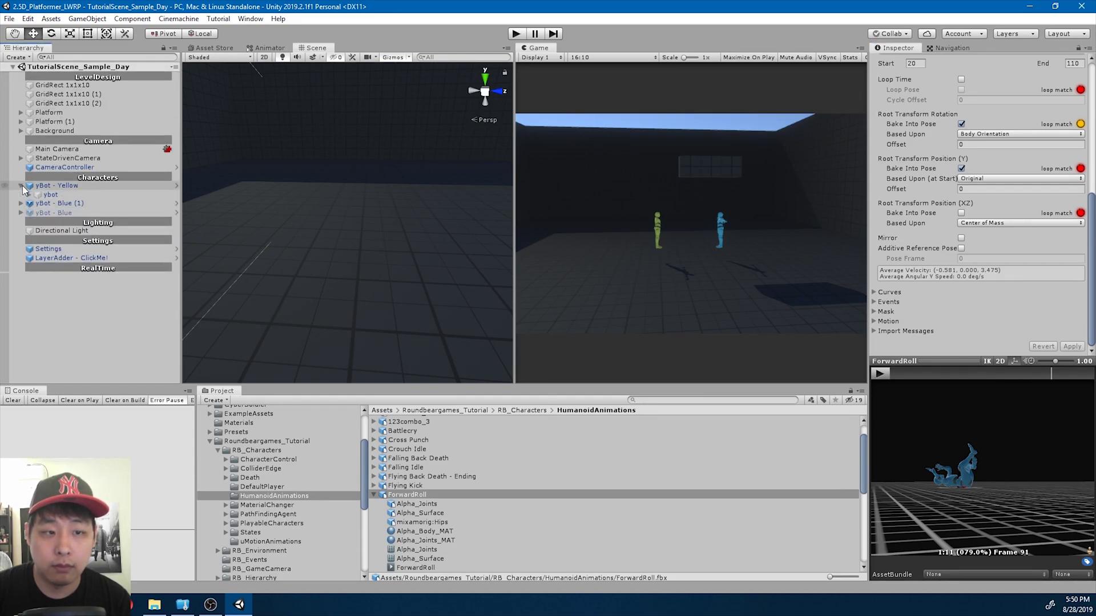
pyautogui.click(52, 194)
pyautogui.click(266, 48)
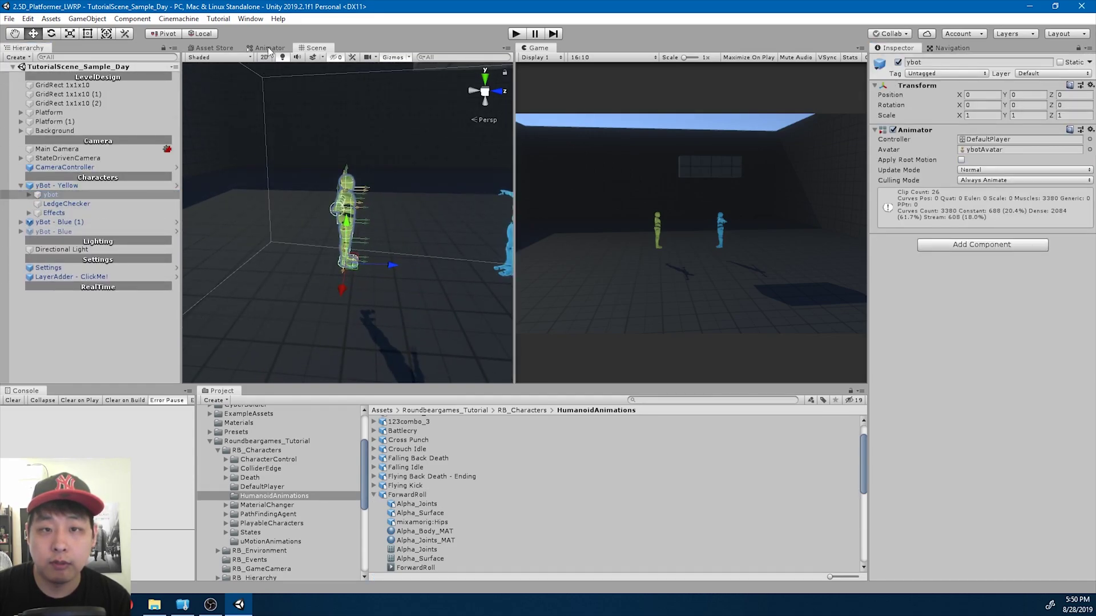
pyautogui.moveTo(514, 248); pyautogui.dragTo(651, 250)
pyautogui.moveTo(531, 261); pyautogui.dragTo(511, 247, button='middle')
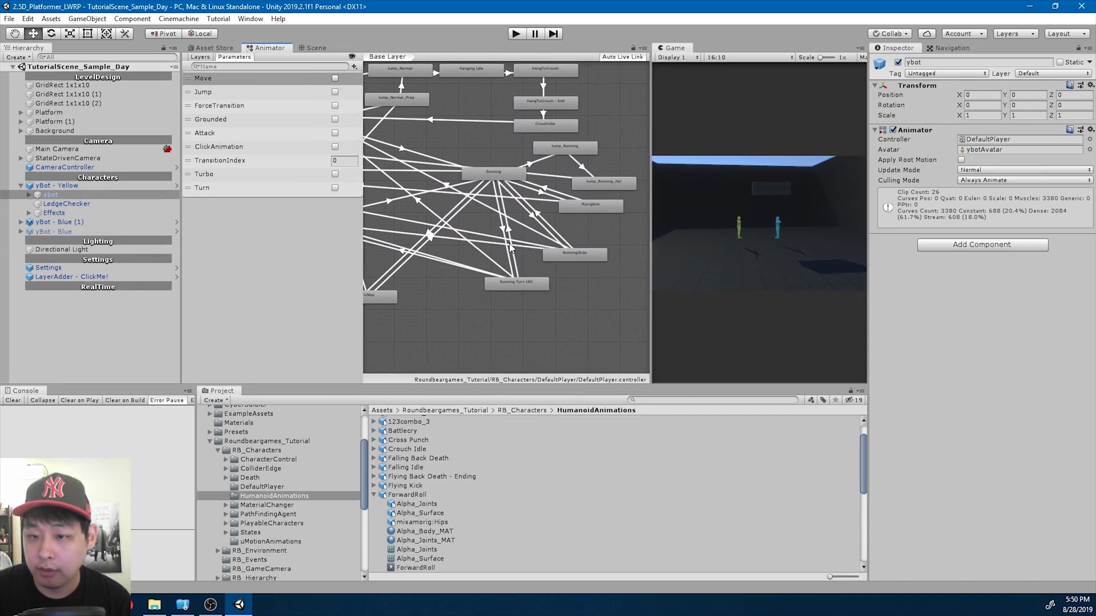
# Add the ForwardRoll clip to the animator graph as a new state near Running Turn 180.
pyautogui.moveTo(411, 495); pyautogui.dragTo(457, 307)
pyautogui.moveTo(541, 334); pyautogui.dragTo(615, 341, button='middle')
pyautogui.moveTo(556, 322); pyautogui.dragTo(529, 301)
# Rearrange the RunToStop and Walking states in the graph to tidy the area around the ForwardRoll state.
pyautogui.click(443, 303)
pyautogui.moveTo(442, 302); pyautogui.dragTo(440, 305)
pyautogui.moveTo(452, 280); pyautogui.dragTo(519, 276, button='middle')
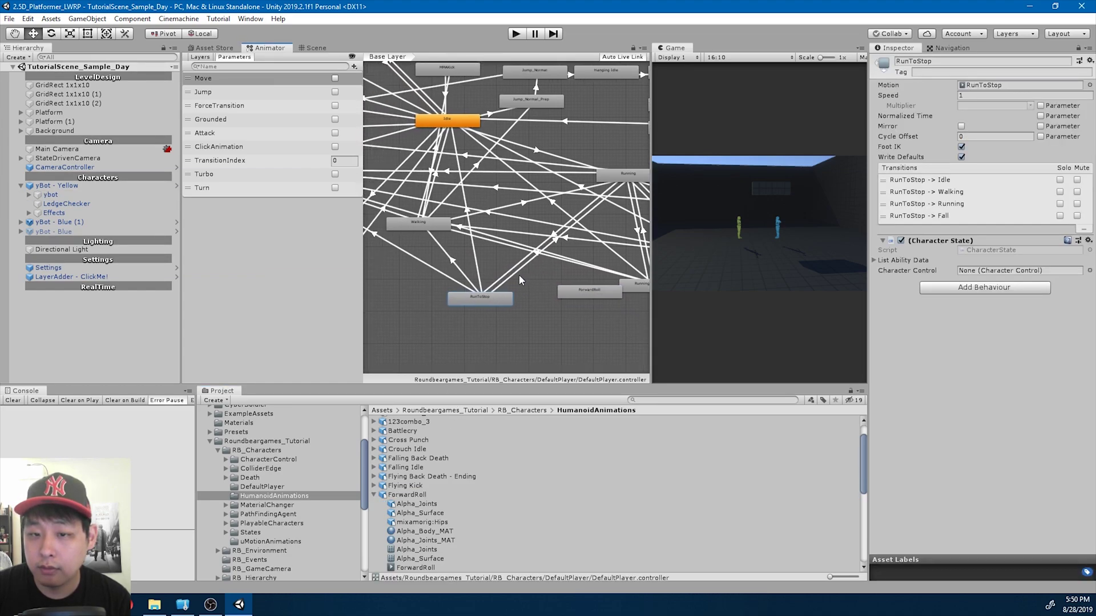
pyautogui.scroll(-1, 511, 272)
pyautogui.moveTo(433, 229); pyautogui.dragTo(424, 235)
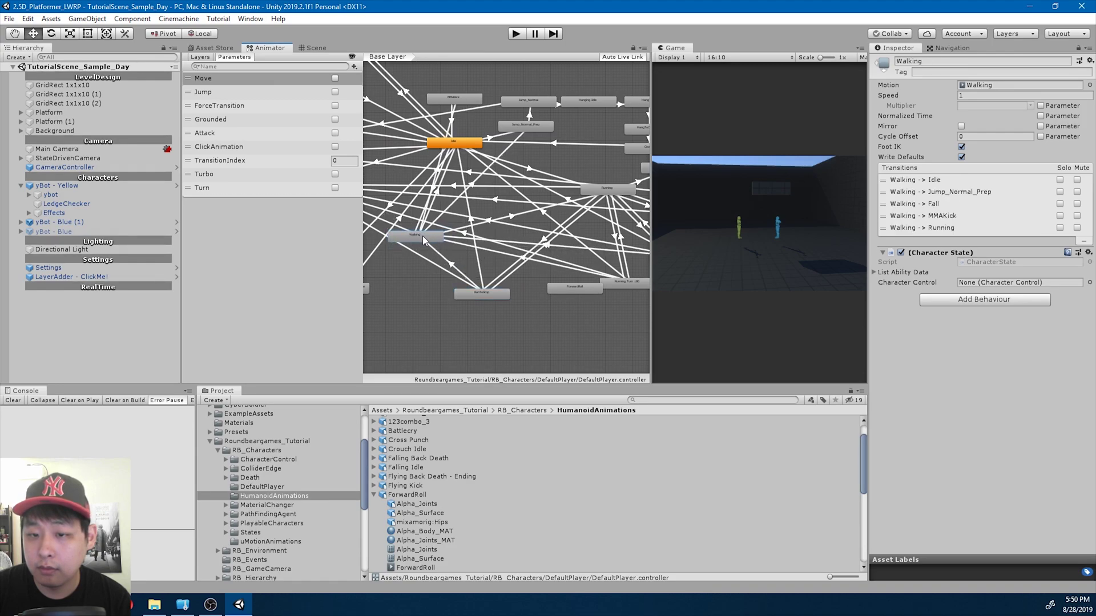
pyautogui.moveTo(484, 296); pyautogui.dragTo(471, 289)
pyautogui.moveTo(593, 315); pyautogui.dragTo(540, 322, button='middle')
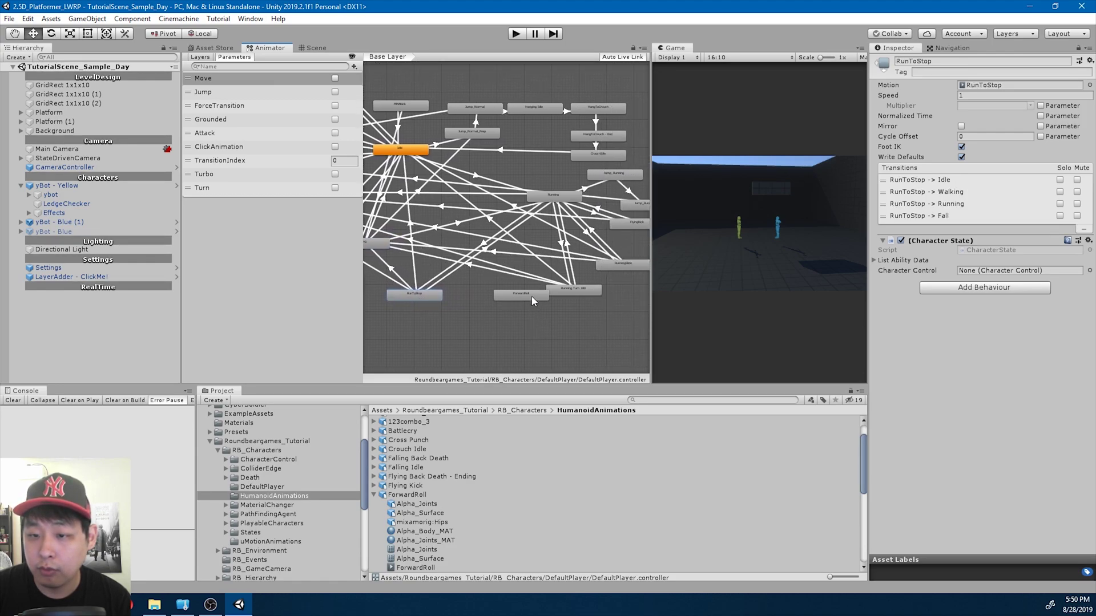
# Make a transition from the Running state to the ForwardRoll state.
pyautogui.click(531, 296)
pyautogui.scroll(3, 576, 302)
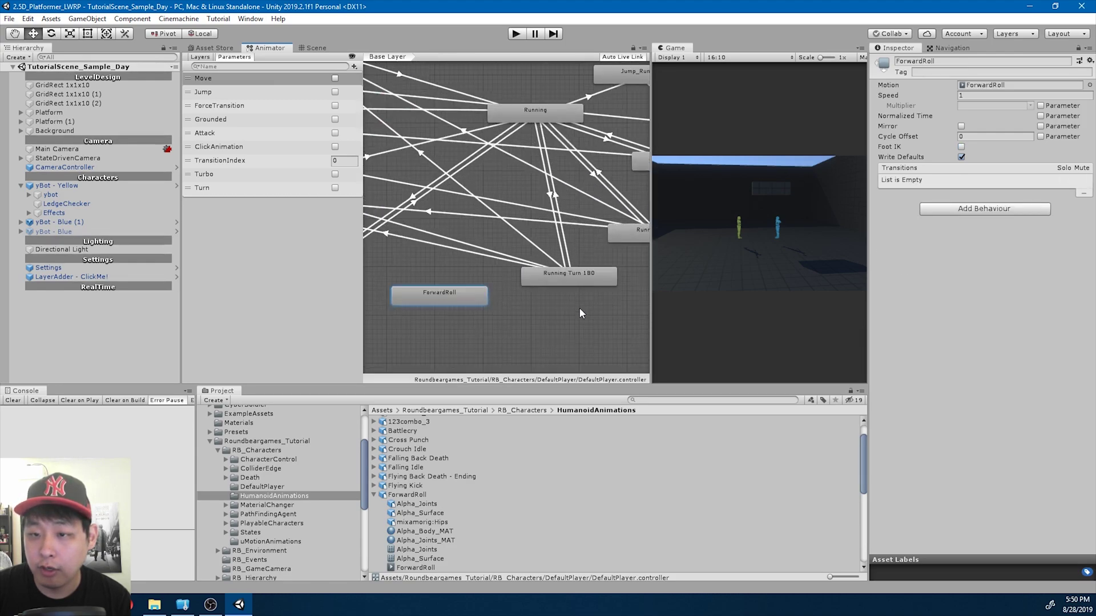
pyautogui.rightClick(525, 115)
pyautogui.click(548, 120)
pyautogui.click(450, 300)
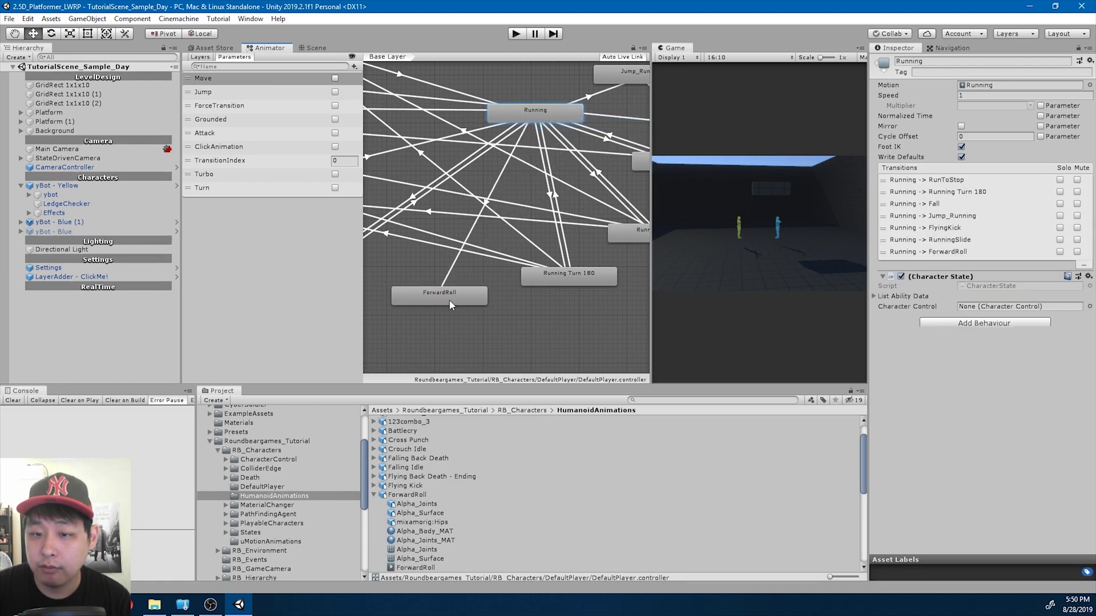
# Shorten the Running to ForwardRoll transition to blend from about 0:18 to just before 0:20, and preview it.
pyautogui.click(488, 200)
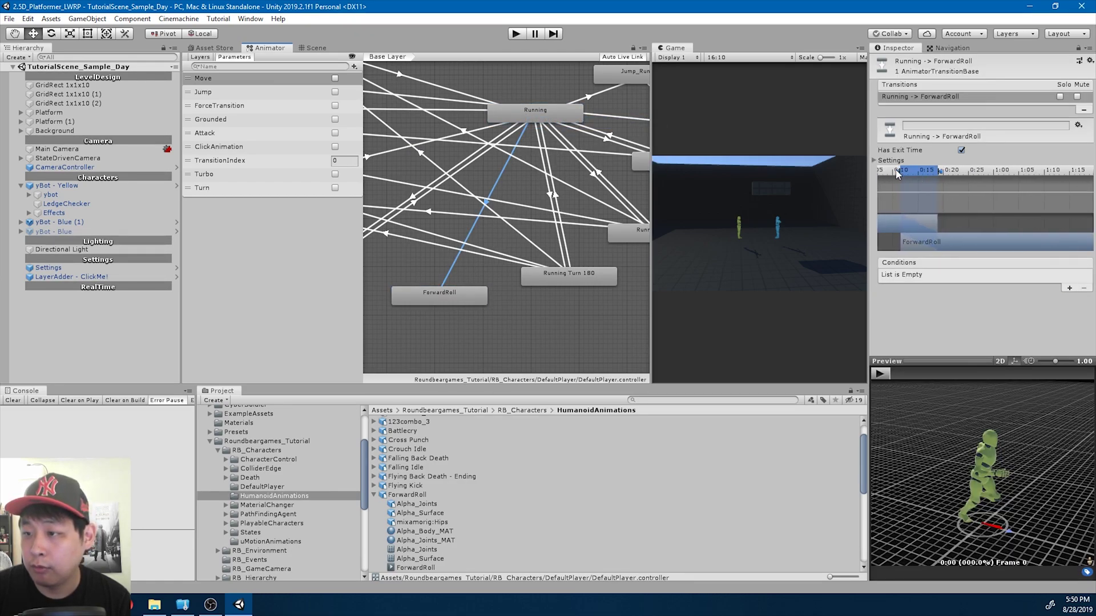
pyautogui.moveTo(900, 170); pyautogui.dragTo(926, 173)
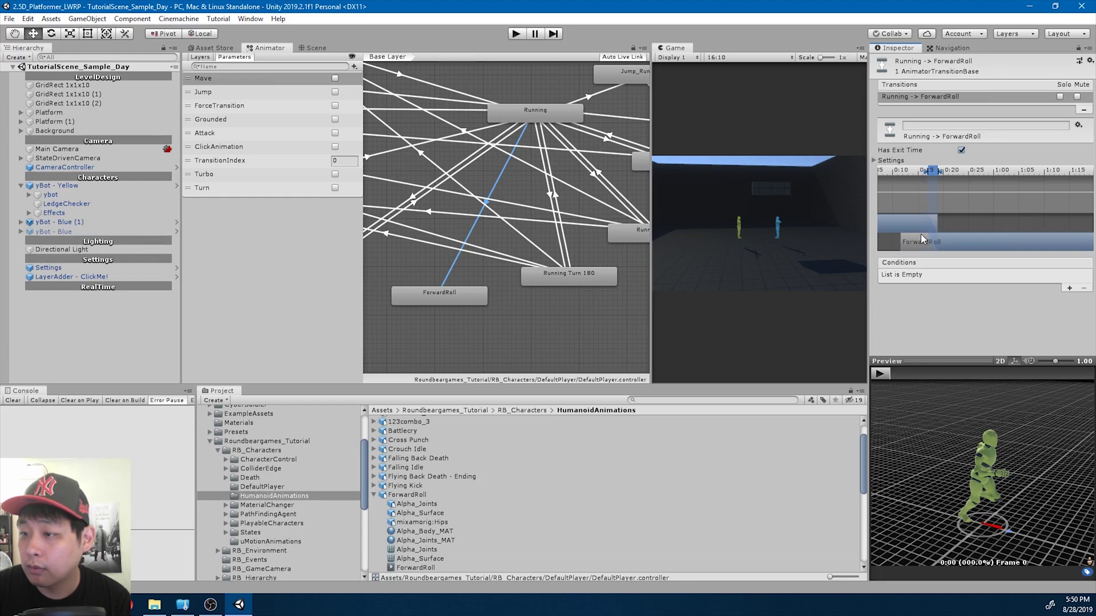
pyautogui.moveTo(920, 234); pyautogui.dragTo(945, 233)
pyautogui.scroll(6, 937, 201)
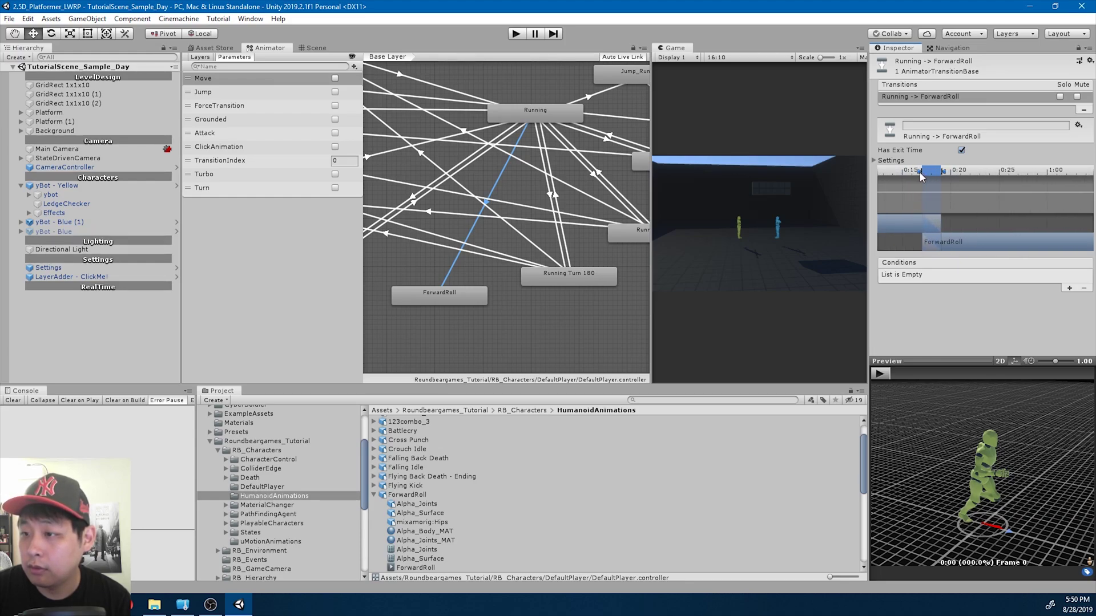
pyautogui.moveTo(926, 175); pyautogui.dragTo(930, 174)
pyautogui.scroll(12, 946, 227)
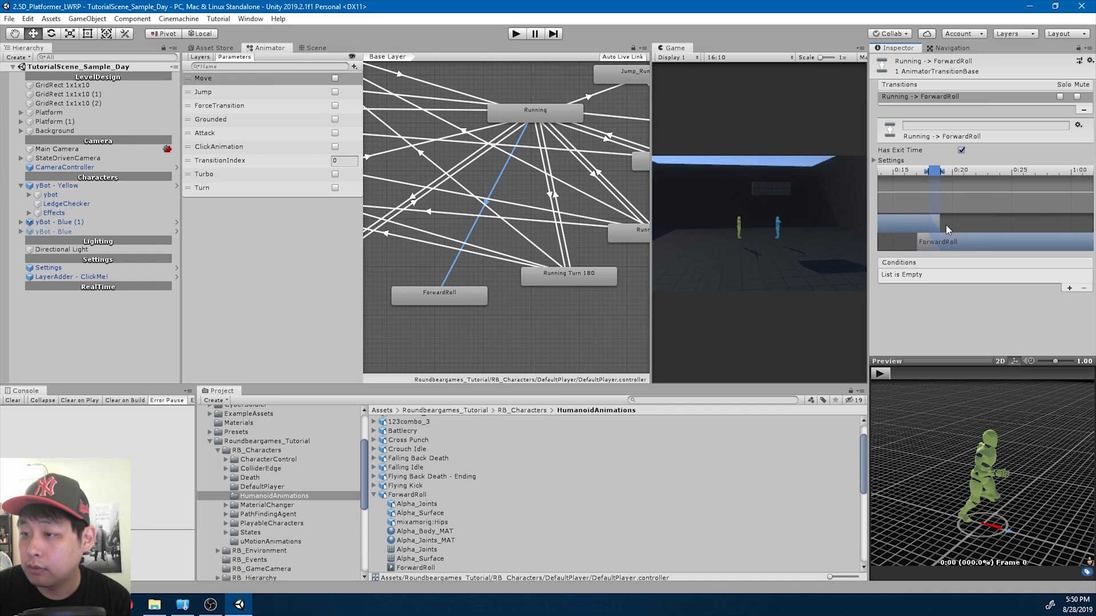
pyautogui.moveTo(941, 240); pyautogui.dragTo(974, 241)
pyautogui.scroll(1, 940, 180)
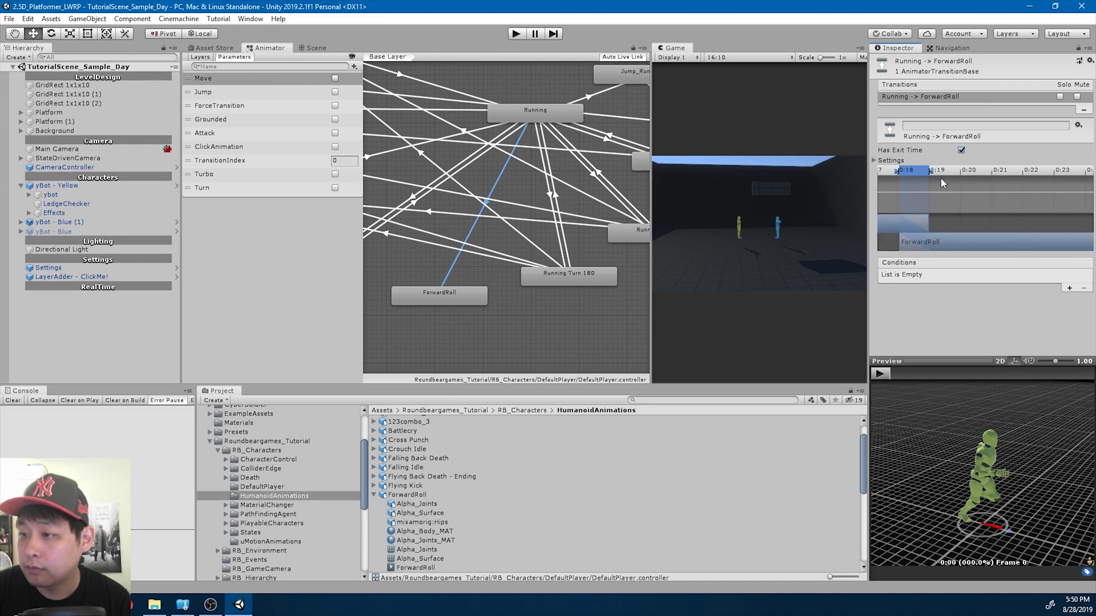
pyautogui.moveTo(932, 171); pyautogui.dragTo(958, 173)
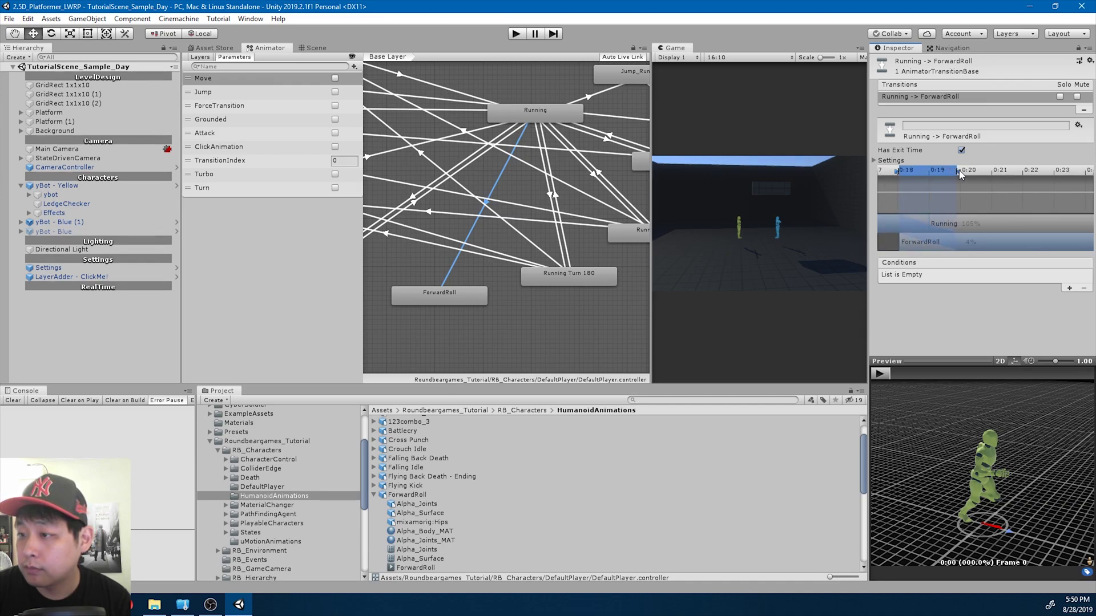
pyautogui.click(886, 377)
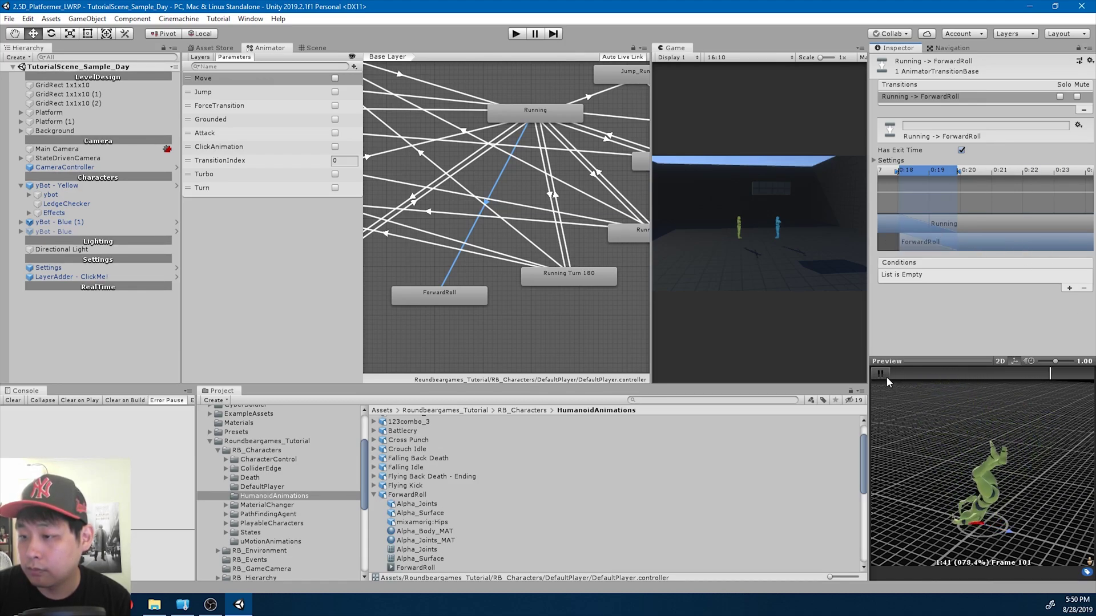
pyautogui.click(885, 377)
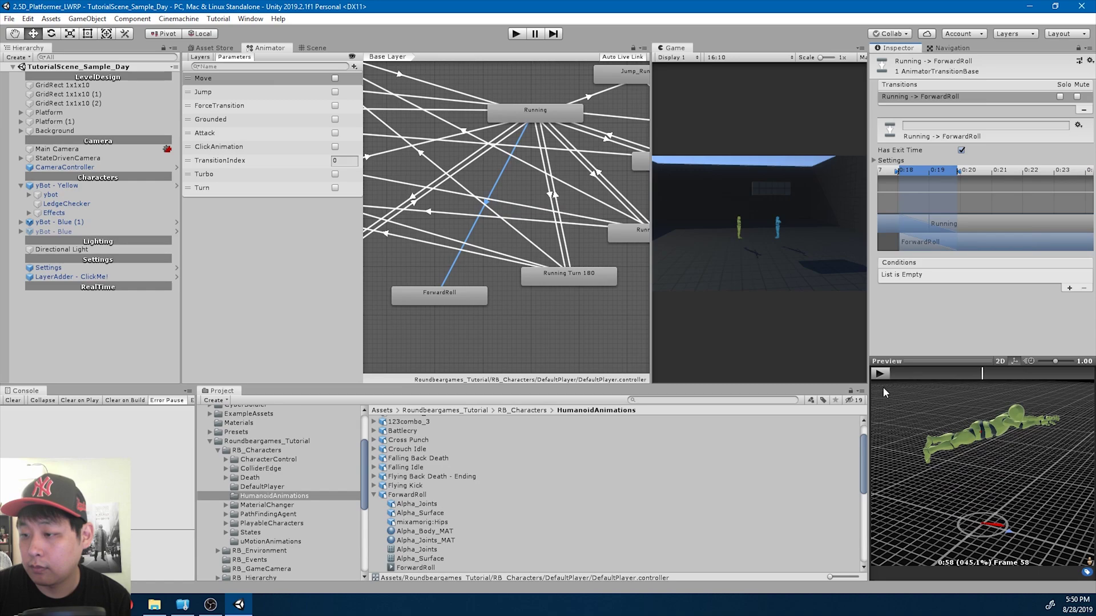
# Examine the Running state's ability data and locate its FlyingKick and RunningSlide transition indexer assets in the project.
pyautogui.click(540, 114)
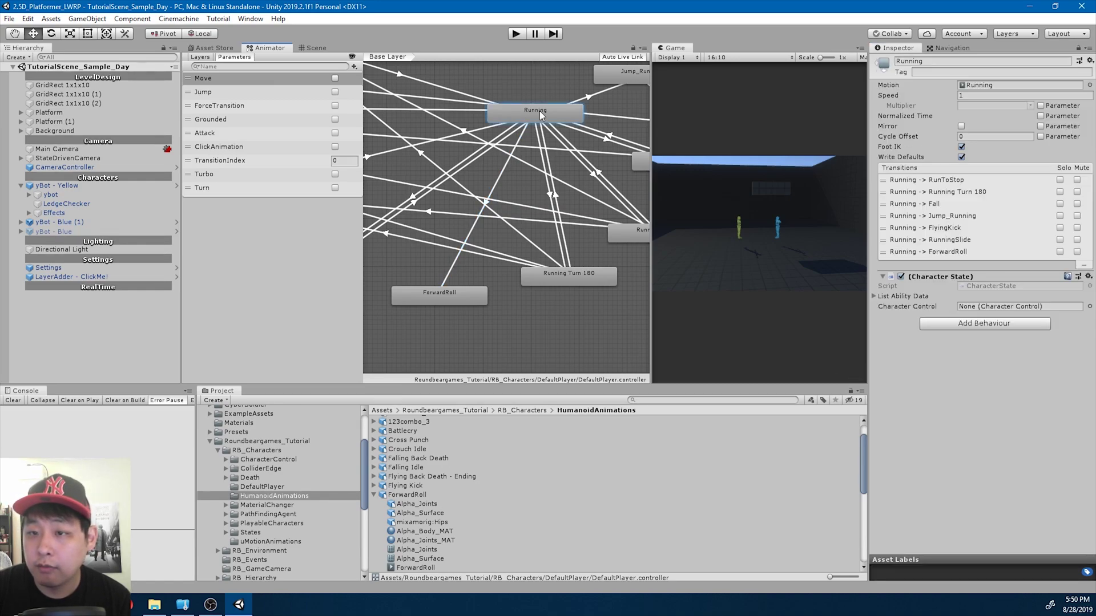
pyautogui.click(874, 297)
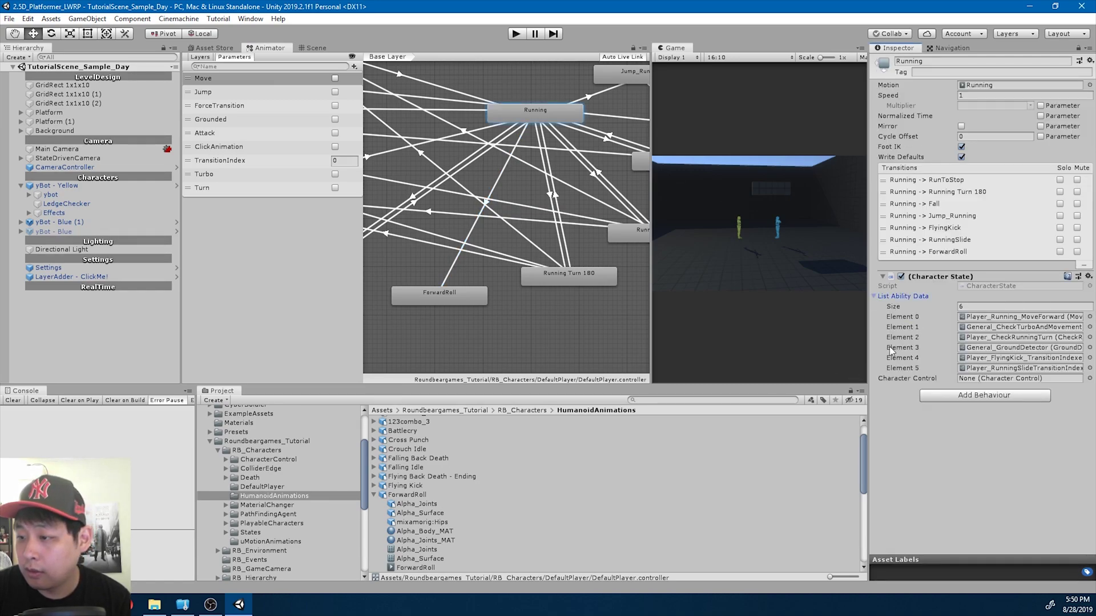
pyautogui.click(1021, 365)
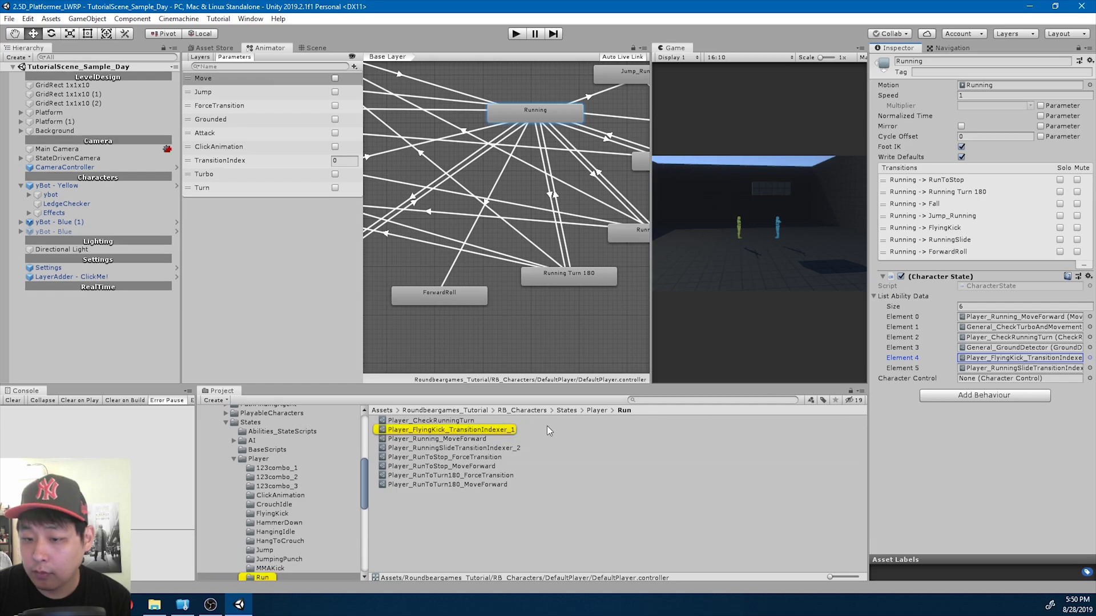
pyautogui.click(496, 430)
pyautogui.click(504, 448)
pyautogui.click(502, 429)
pyautogui.click(508, 447)
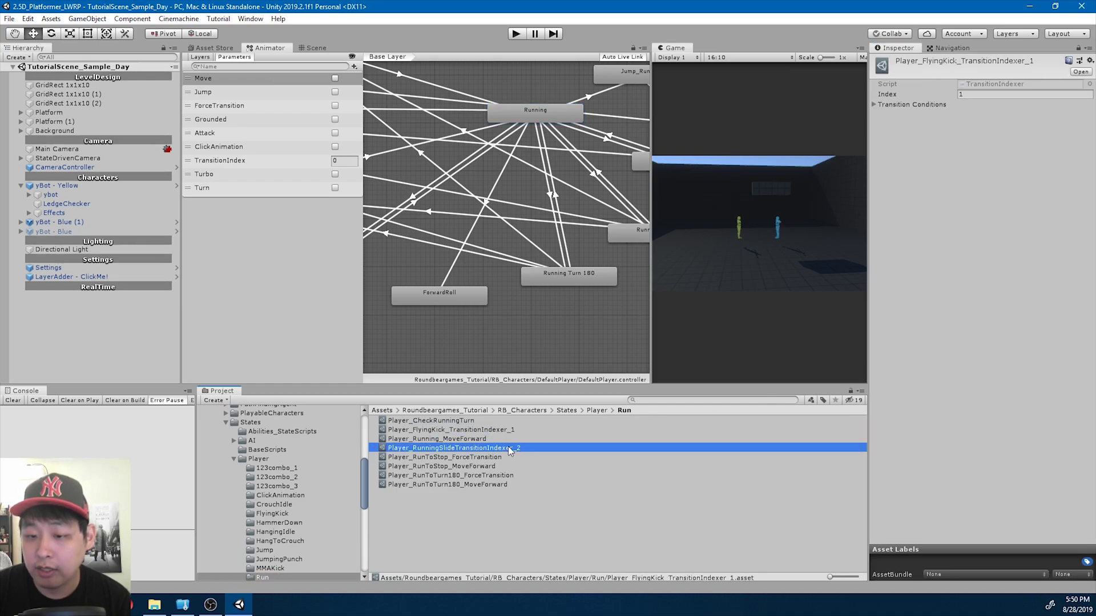
pyautogui.click(505, 429)
# Create a TransitionIndexer ability data asset in the Run folder, named Player_ForwardRoll_TransitionIndexer_3.
pyautogui.rightClick(501, 527)
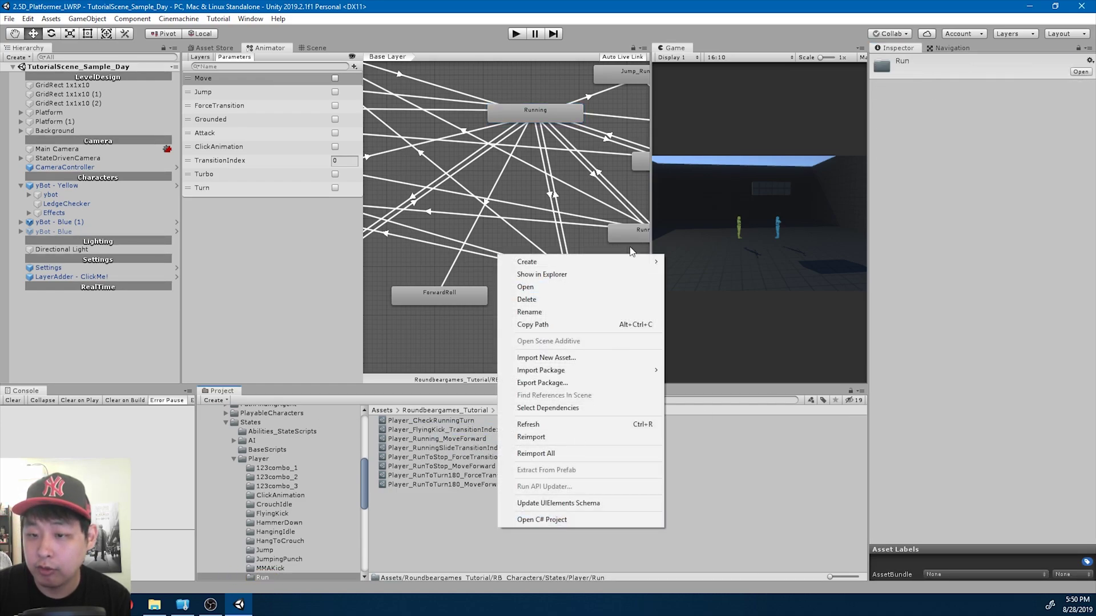
pyautogui.moveTo(631, 262)
pyautogui.moveTo(742, 75)
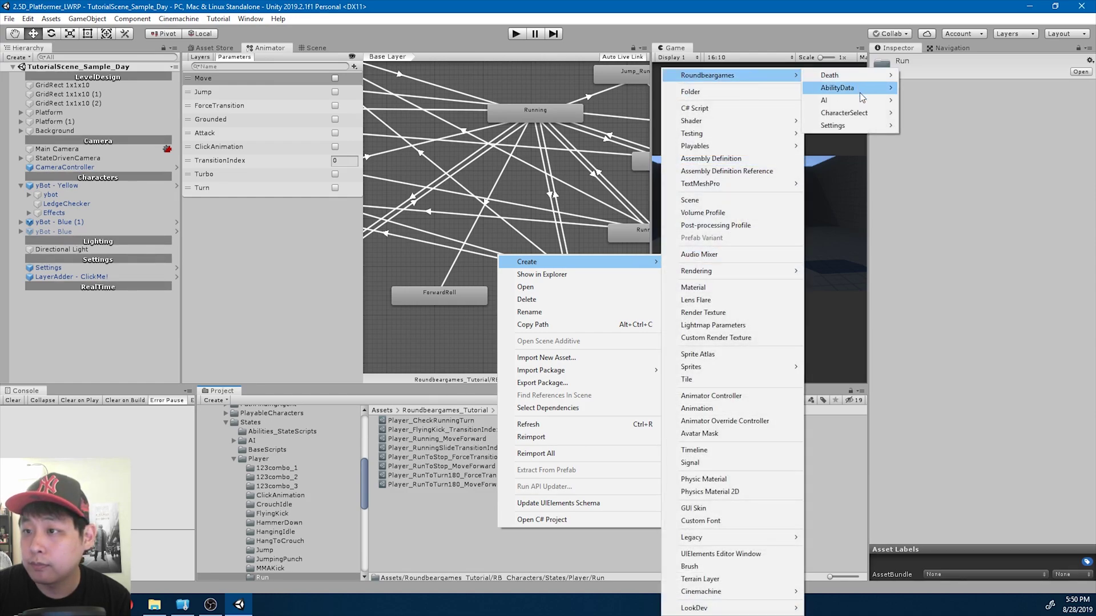
pyautogui.moveTo(844, 87)
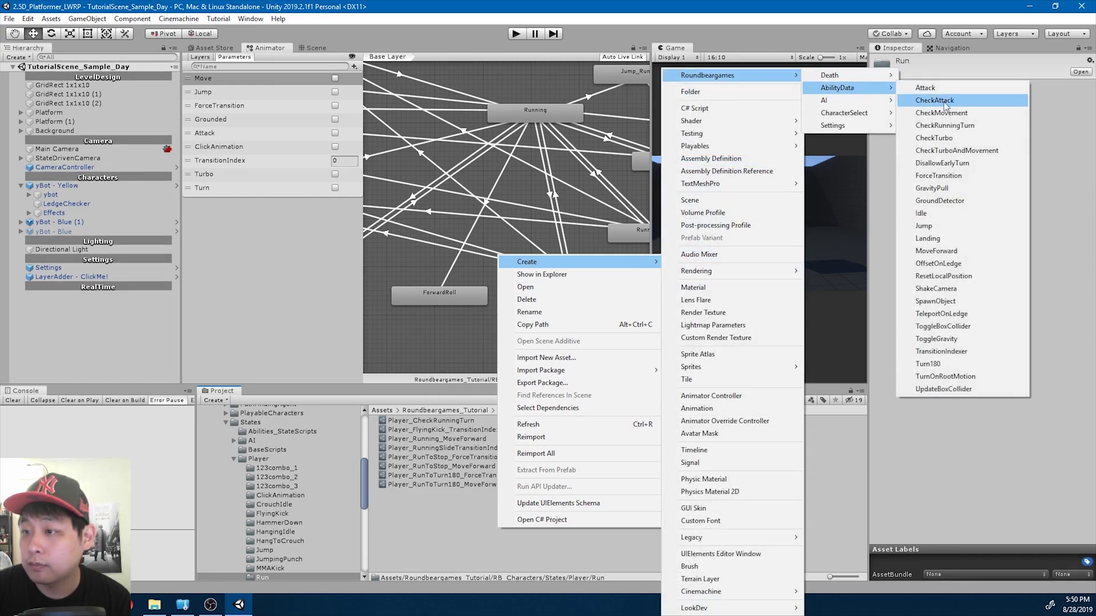
pyautogui.click(957, 351)
pyautogui.write('P')
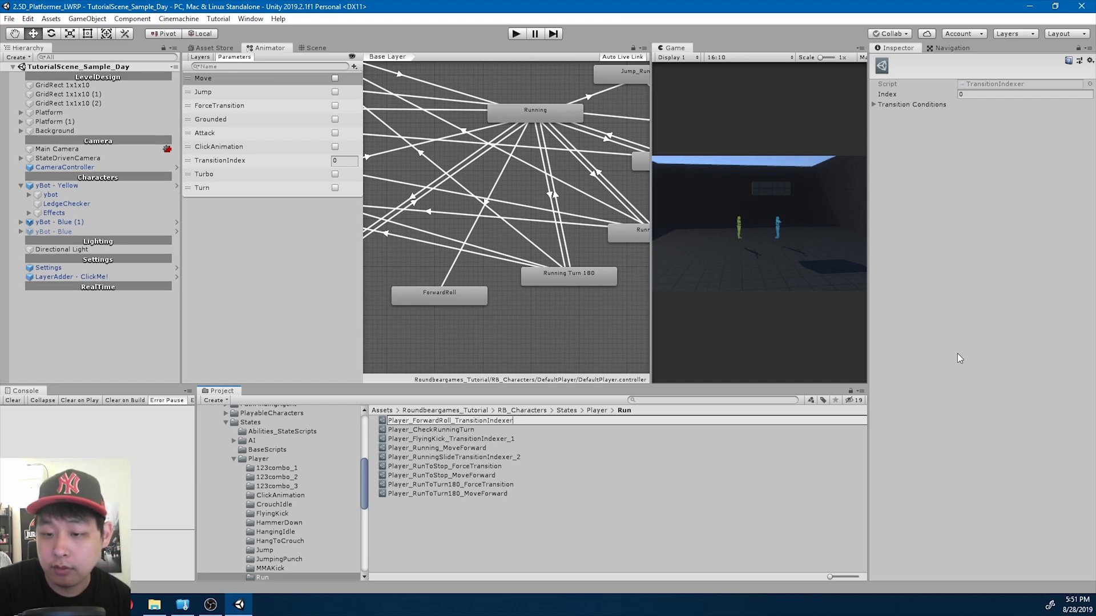
pyautogui.write('_3')
pyautogui.press('Return')
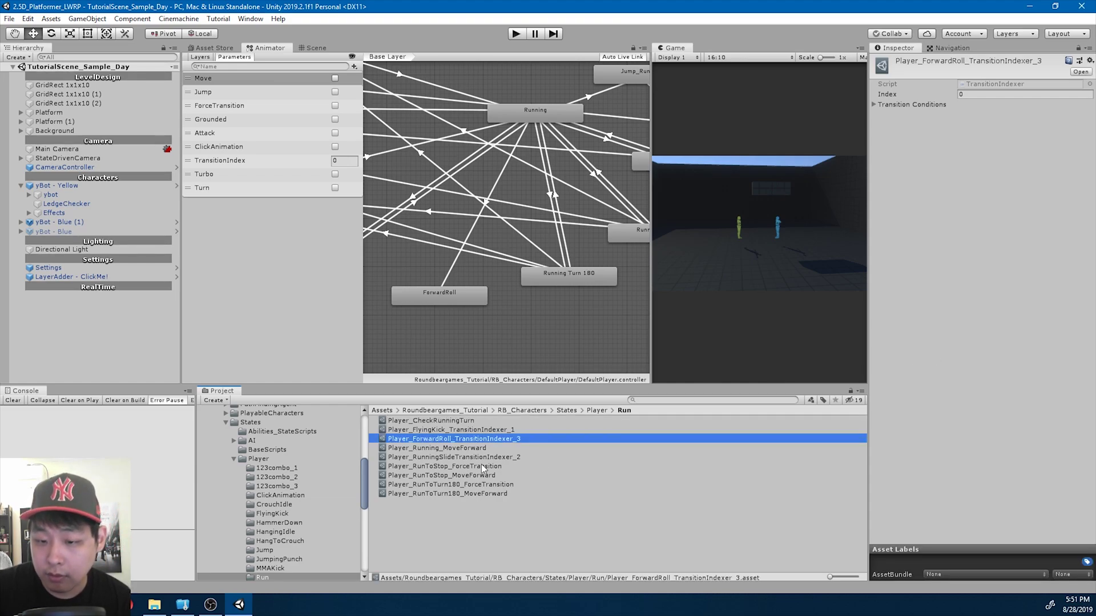
# Rename the running slide transition indexer asset as Player_RunningSlide_TransitionIndexer_2.
pyautogui.click(454, 457)
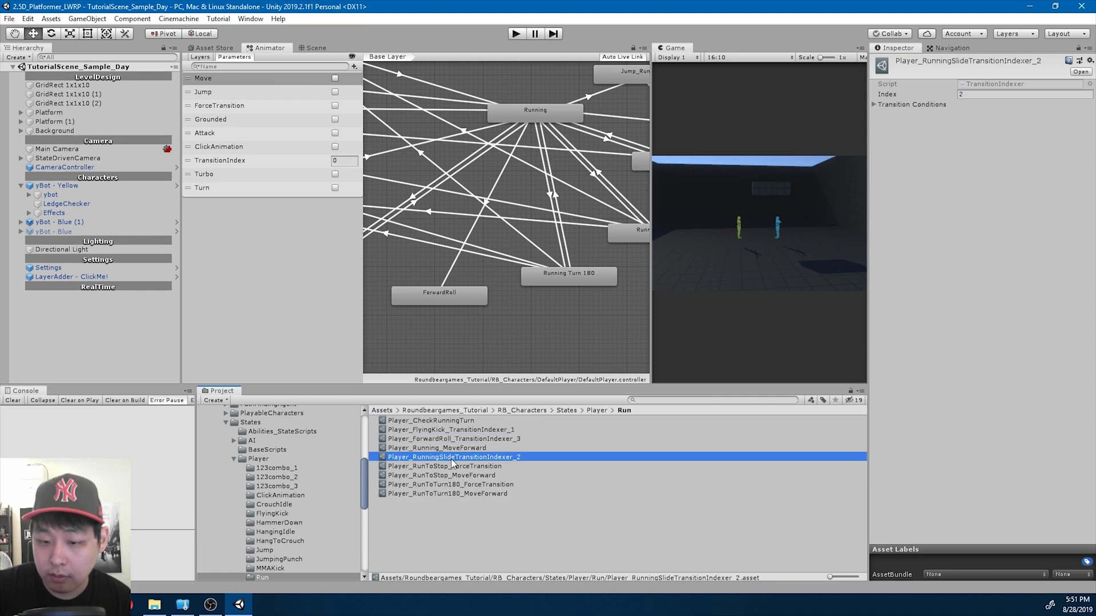
pyautogui.click(453, 459)
pyautogui.click(456, 457)
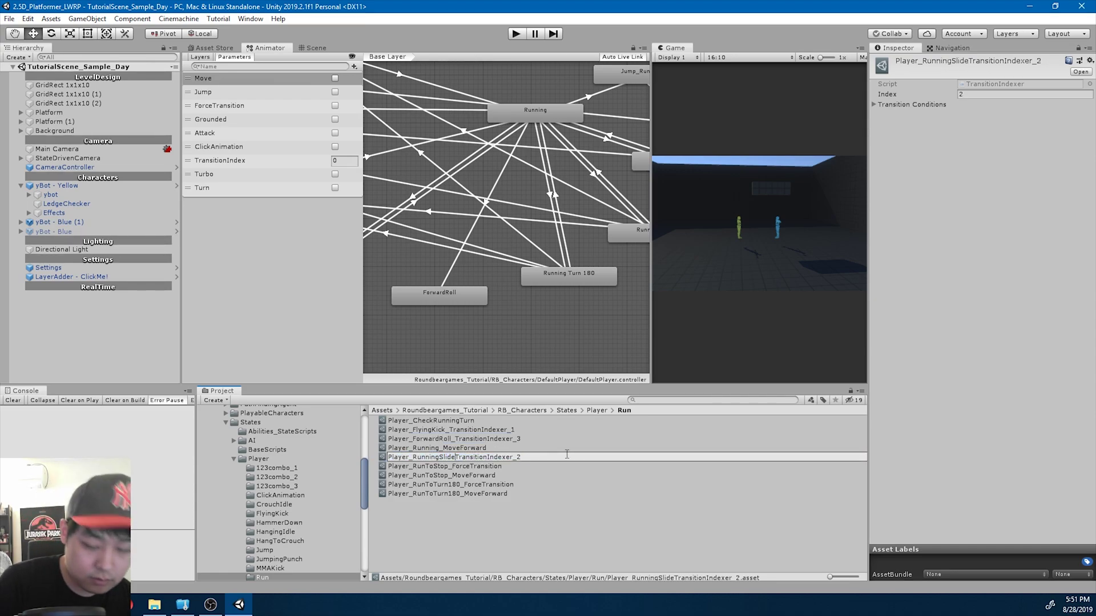
pyautogui.write('_')
pyautogui.press('Return')
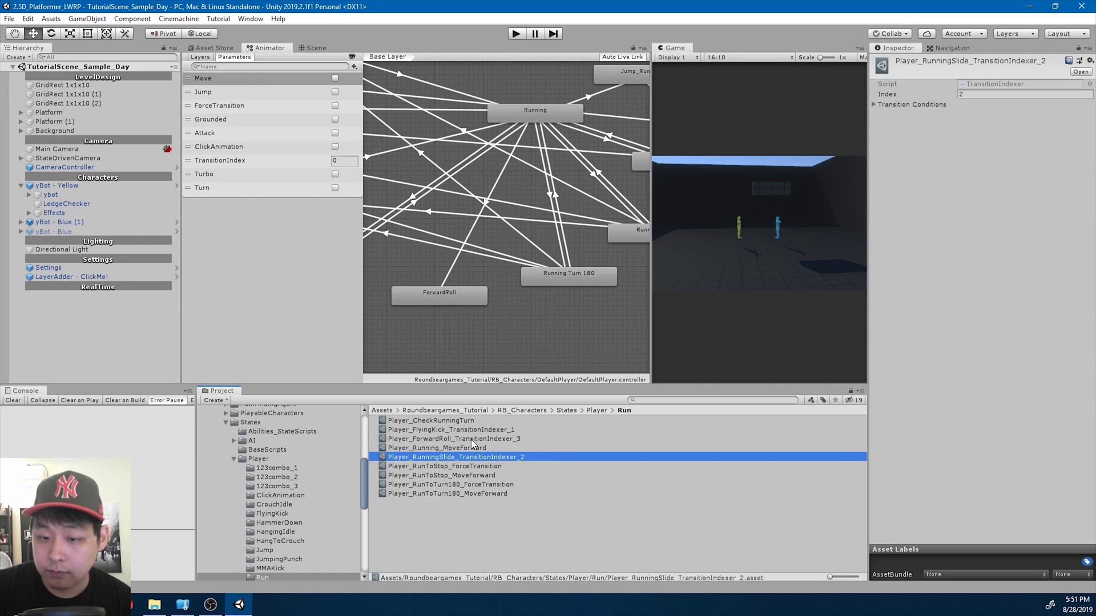
# Set Player_ForwardRoll_TransitionIndexer_3's index to 3 and its number of transition conditions to 1.
pyautogui.click(500, 437)
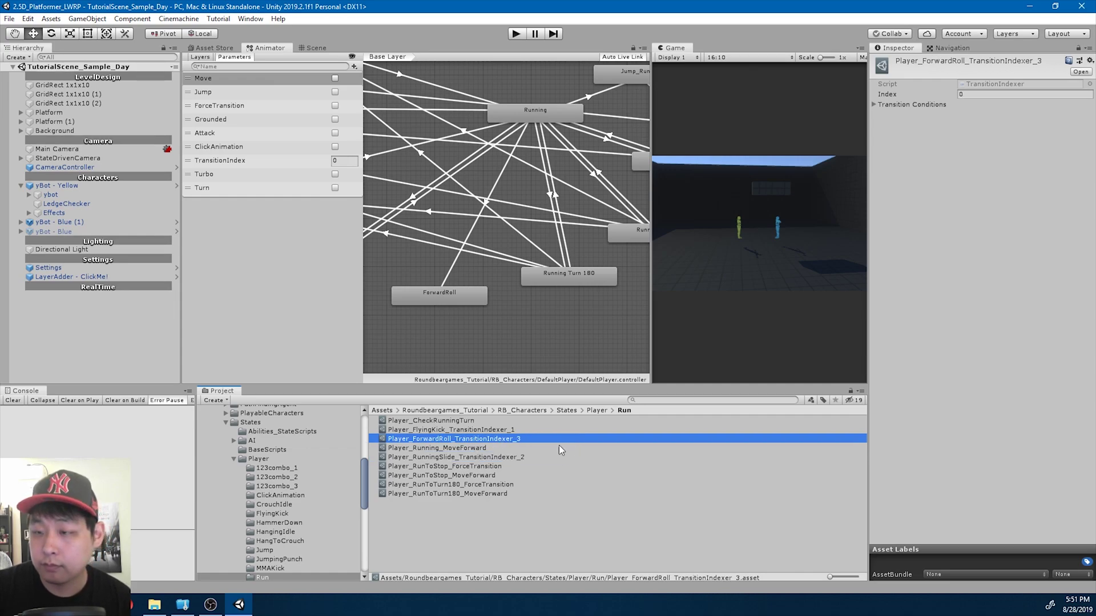
pyautogui.click(874, 104)
pyautogui.click(972, 94)
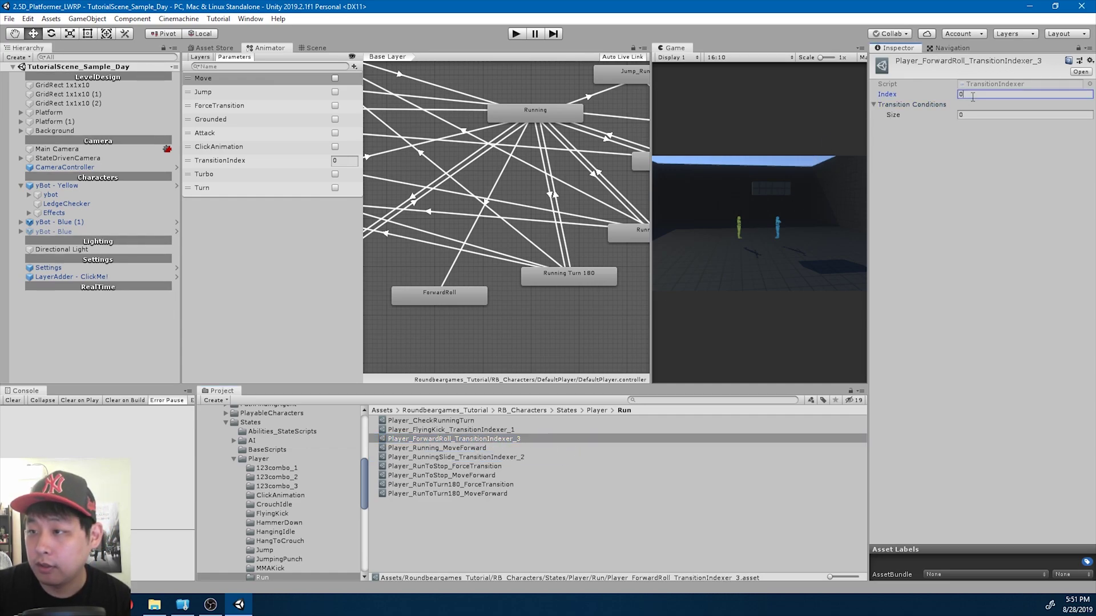
pyautogui.click(979, 115)
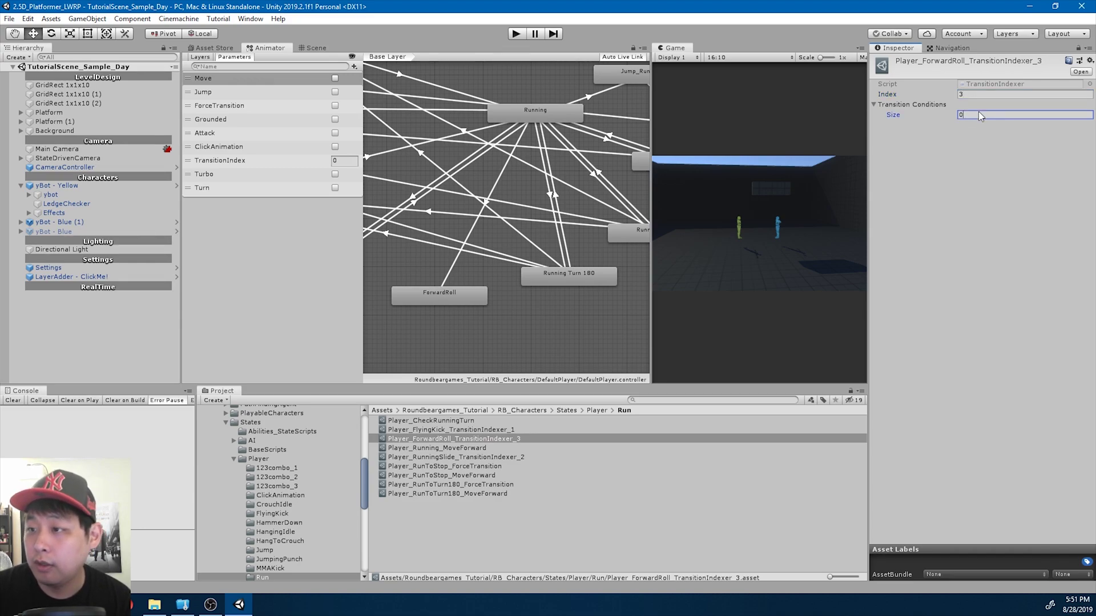
pyautogui.press('Return')
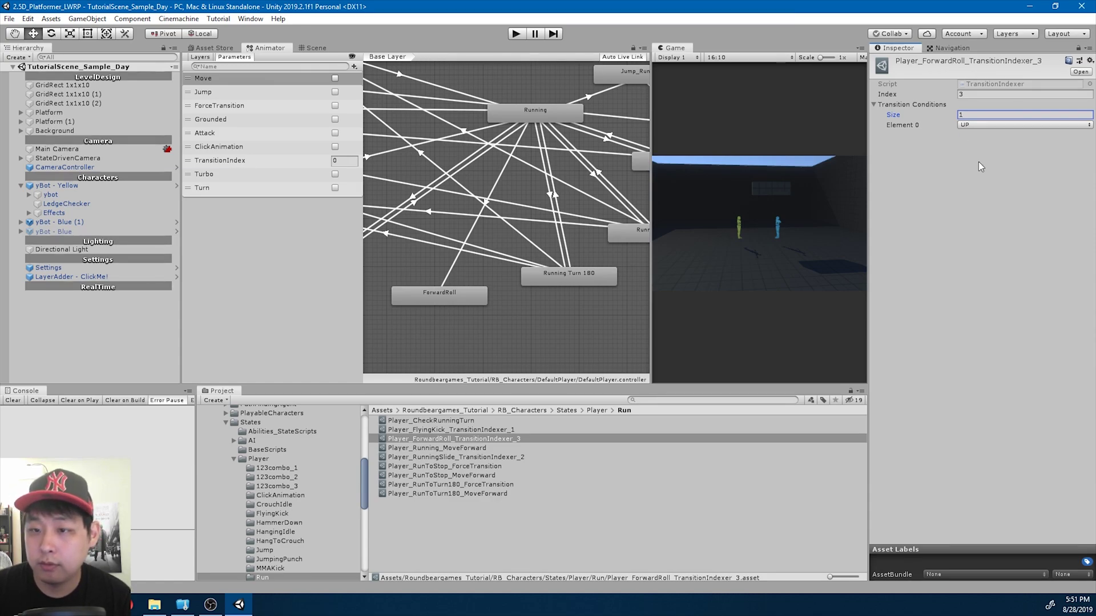
# Extend the Running state's ability data list to 7 elements and assign Player_ForwardRoll_TransitionIndexer_3 to Element 6.
pyautogui.click(555, 119)
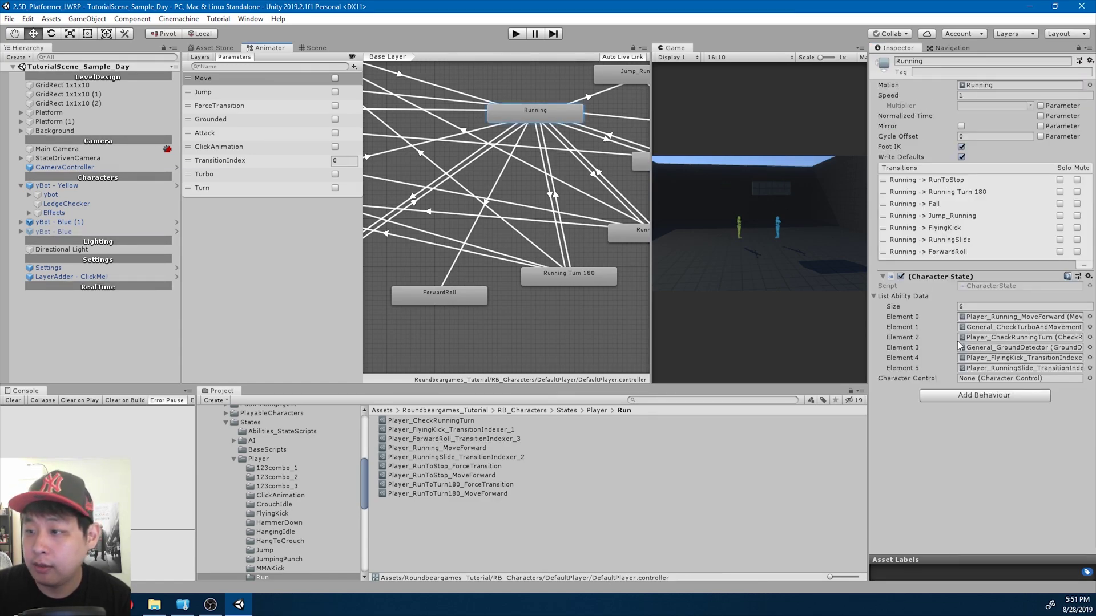
pyautogui.click(981, 308)
pyautogui.write('7')
pyautogui.press('Return')
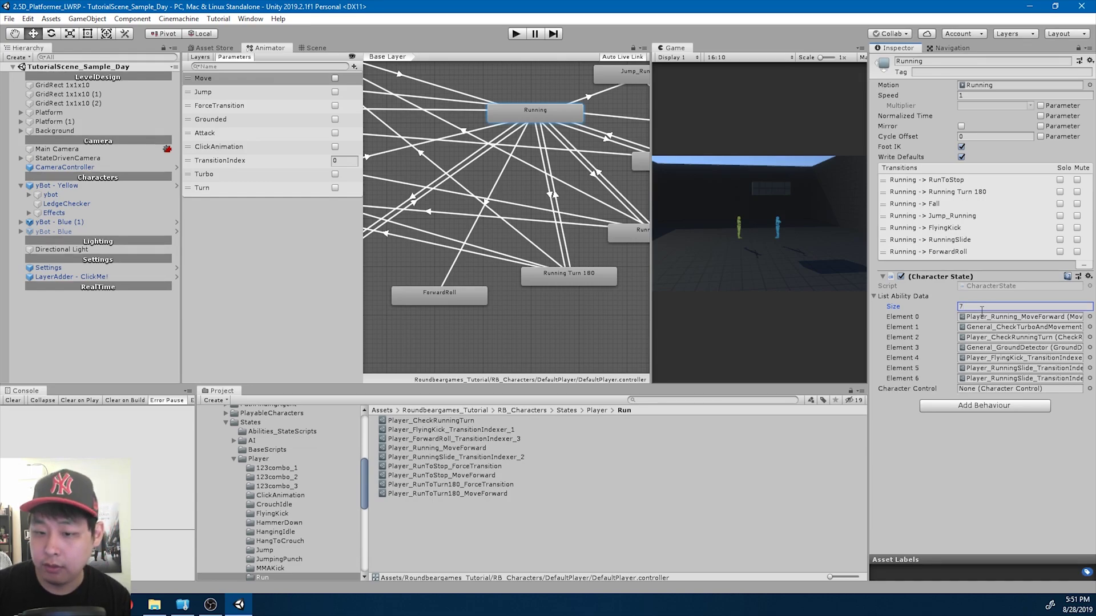
pyautogui.moveTo(508, 439); pyautogui.dragTo(1015, 384)
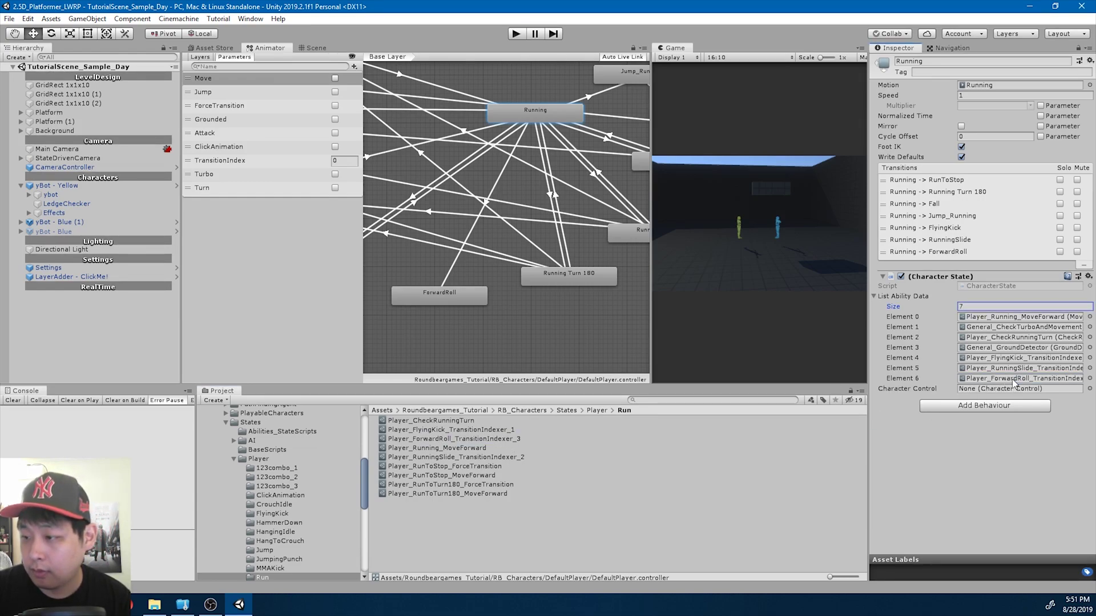
# Play-test the forward roll from a turbo run with the game view set to Free Aspect, and stop the game.
pyautogui.click(515, 33)
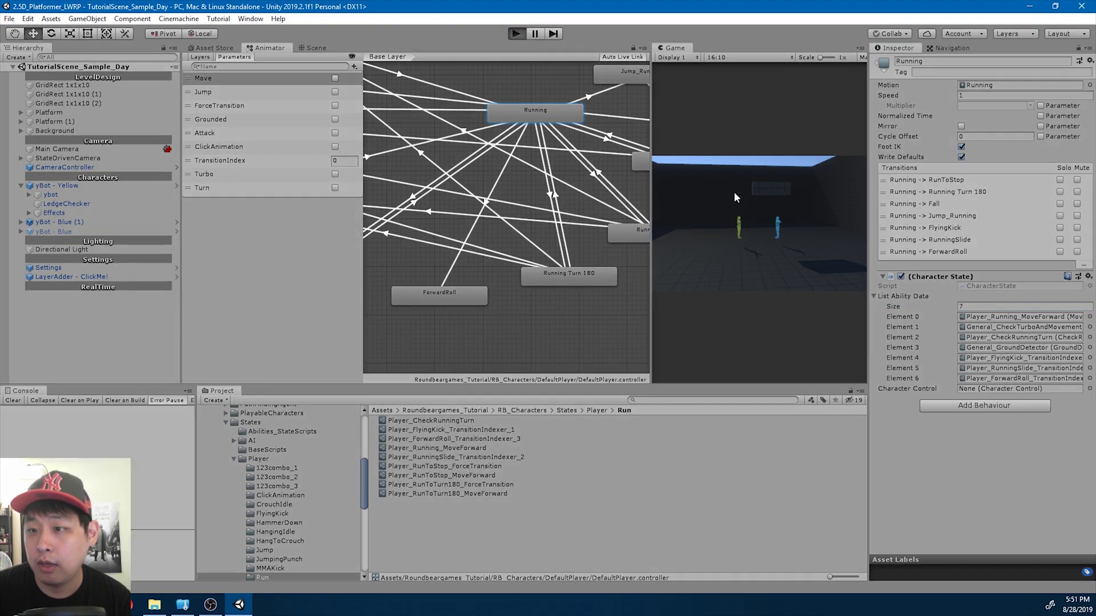
pyautogui.click(743, 58)
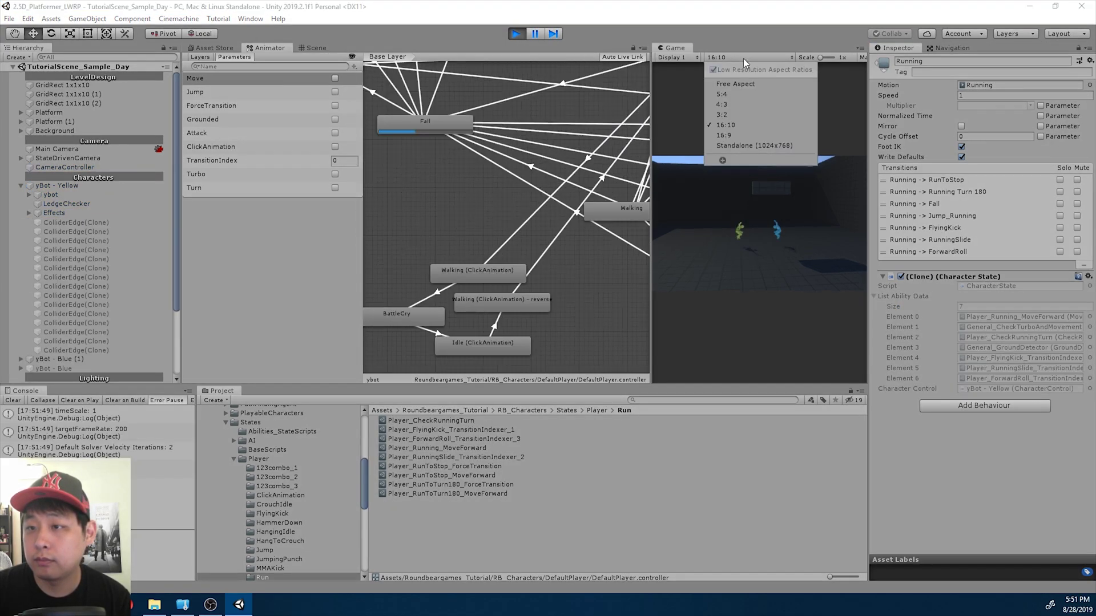
pyautogui.click(732, 86)
pyautogui.hotkey('shift', 'd')
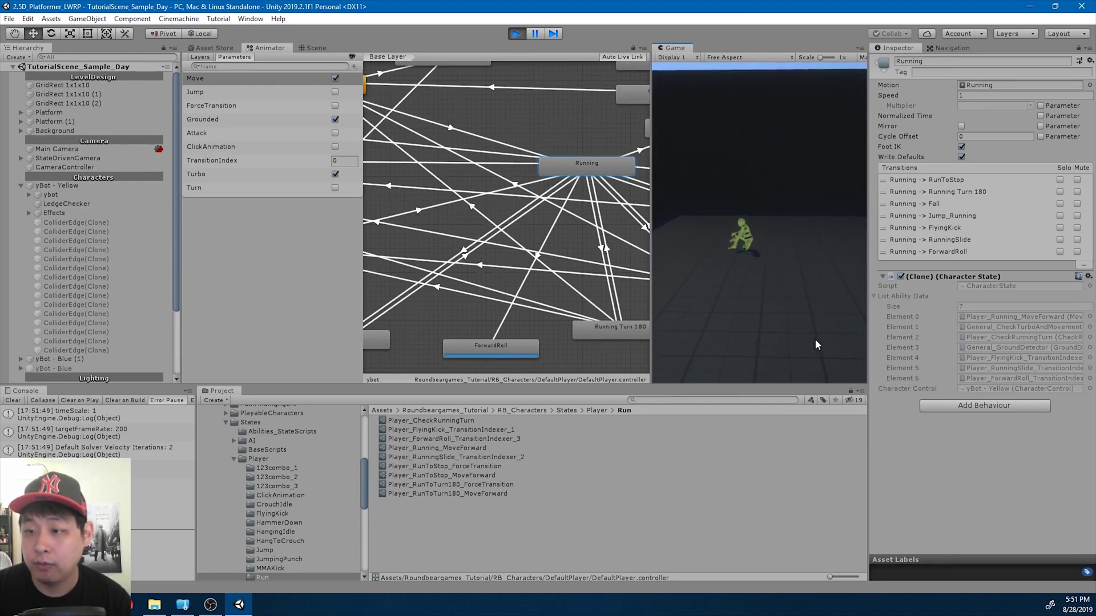
pyautogui.click(515, 34)
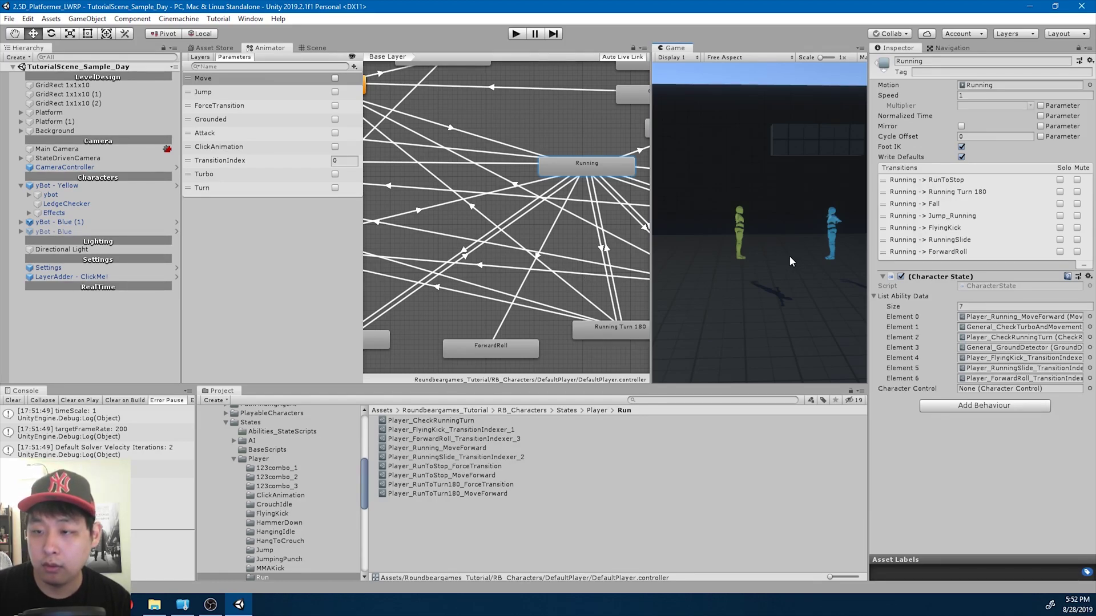
# Create a transition from the ForwardRoll state back to the Running state.
pyautogui.click(505, 345)
pyautogui.rightClick(505, 346)
pyautogui.click(533, 352)
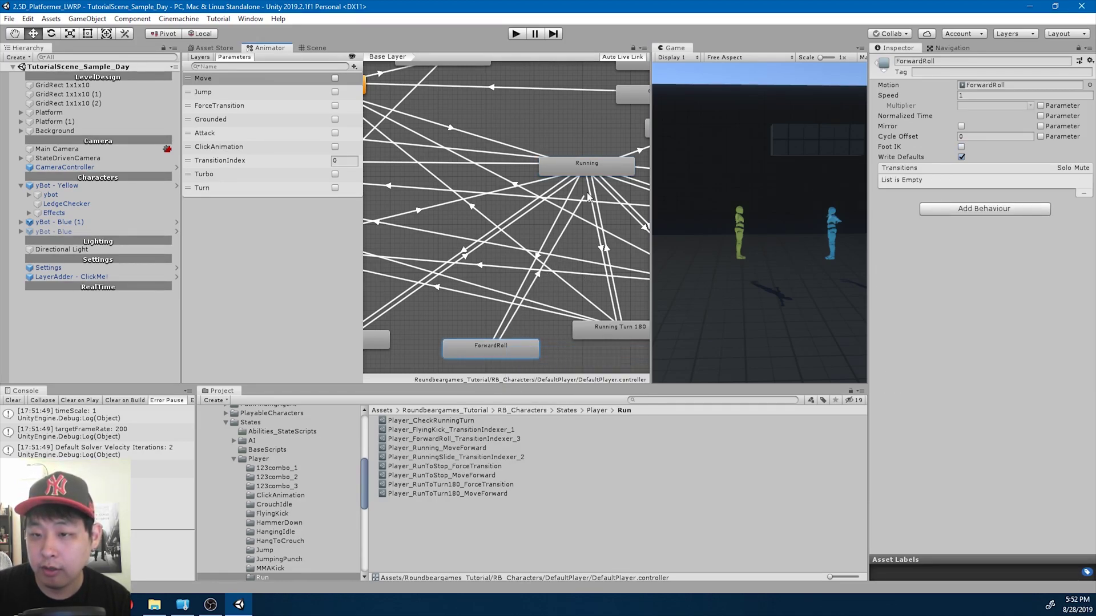
pyautogui.click(595, 165)
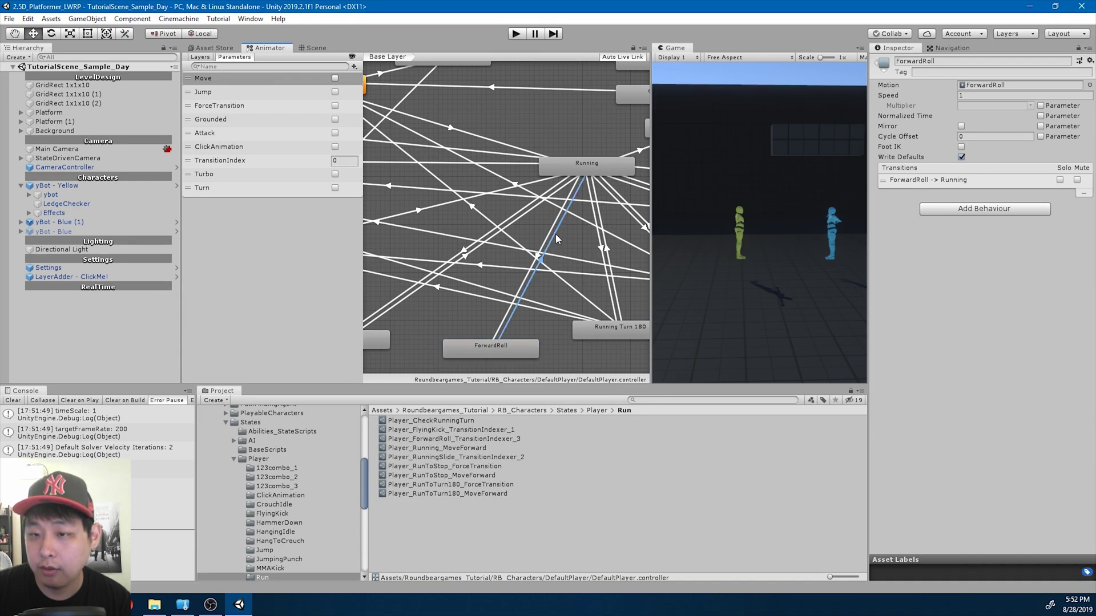
# Adjust the ForwardRoll -> Running transition's blend on its timeline to span from about 1:13 to about 1:17.
pyautogui.click(556, 234)
pyautogui.scroll(7, 986, 195)
pyautogui.moveTo(1014, 199); pyautogui.dragTo(933, 207, button='middle')
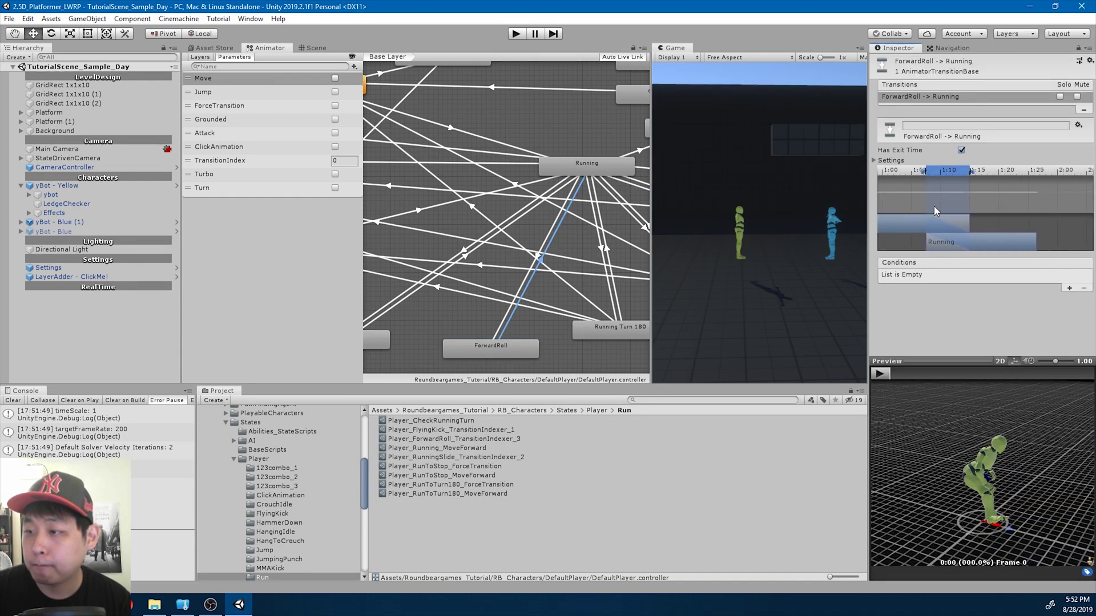
pyautogui.scroll(6, 934, 200)
pyautogui.moveTo(938, 172); pyautogui.dragTo(967, 172)
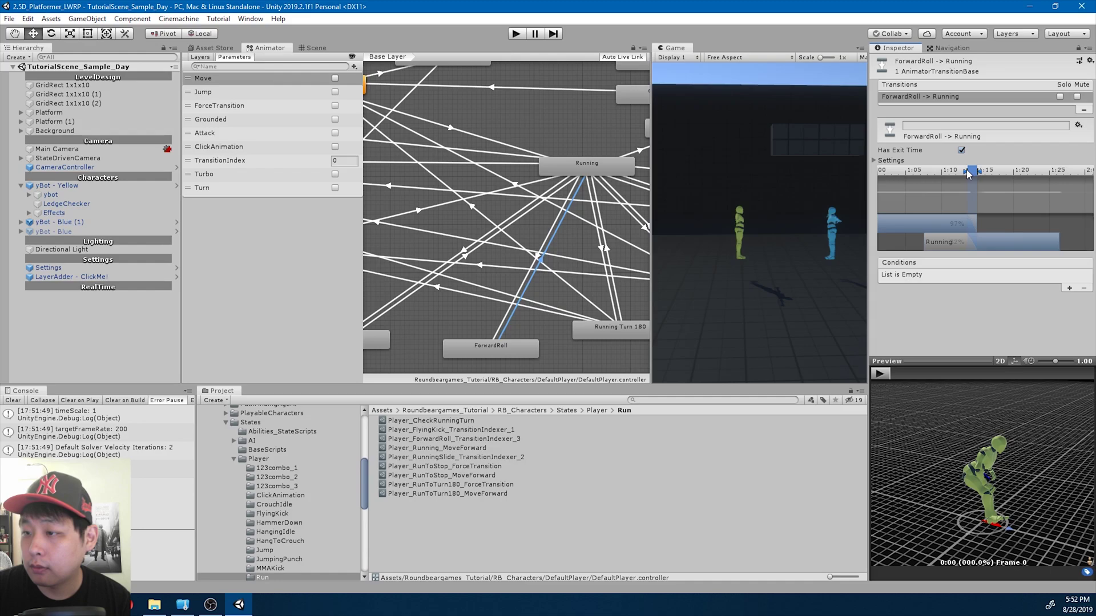
pyautogui.scroll(1, 940, 239)
pyautogui.moveTo(940, 238); pyautogui.dragTo(988, 233)
pyautogui.scroll(3, 988, 232)
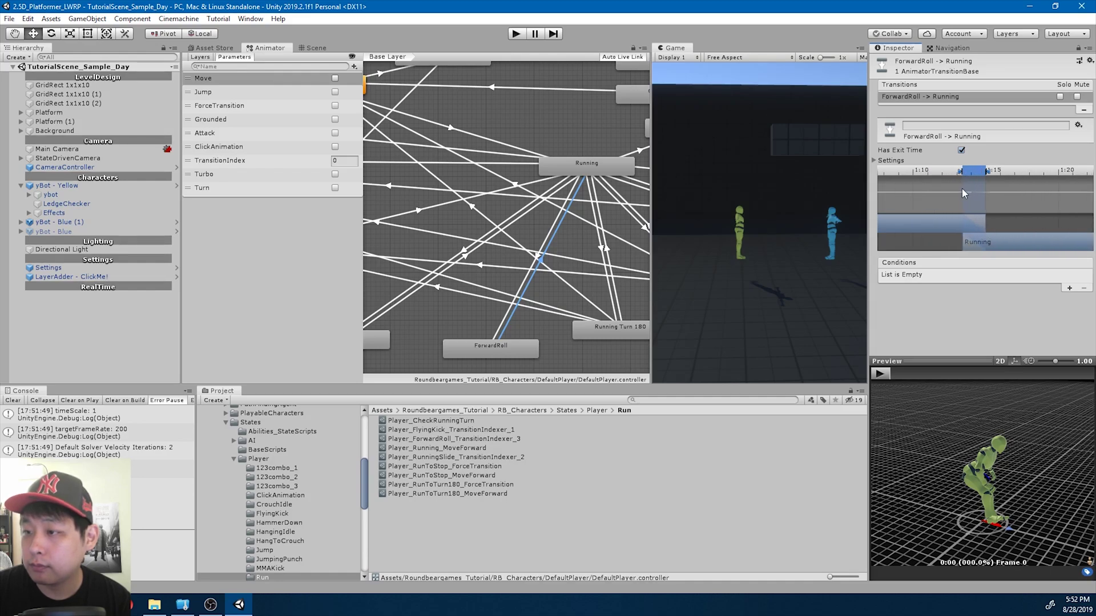
pyautogui.scroll(4, 962, 188)
pyautogui.scroll(2, 962, 181)
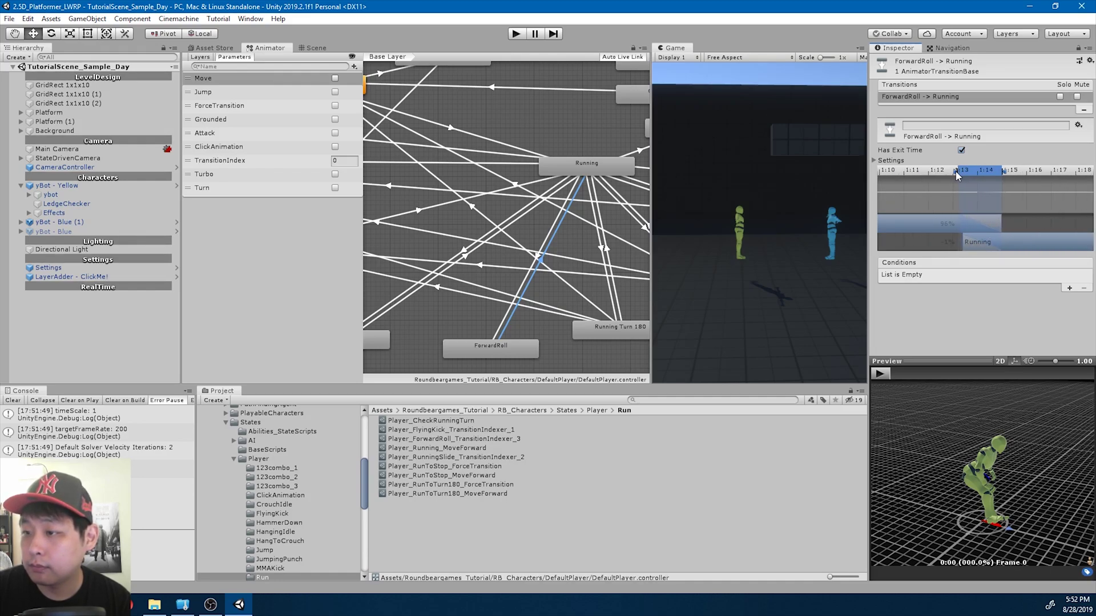
pyautogui.moveTo(949, 174); pyautogui.dragTo(1057, 178)
pyautogui.scroll(5, 1012, 203)
pyautogui.moveTo(1023, 210); pyautogui.dragTo(909, 216, button='middle')
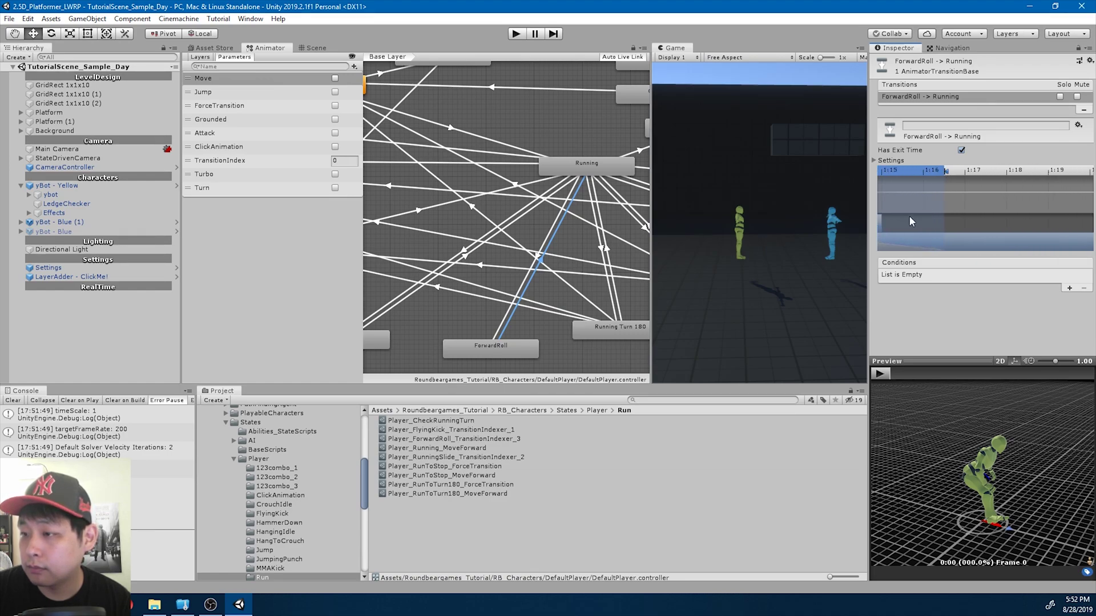
pyautogui.scroll(3, 948, 193)
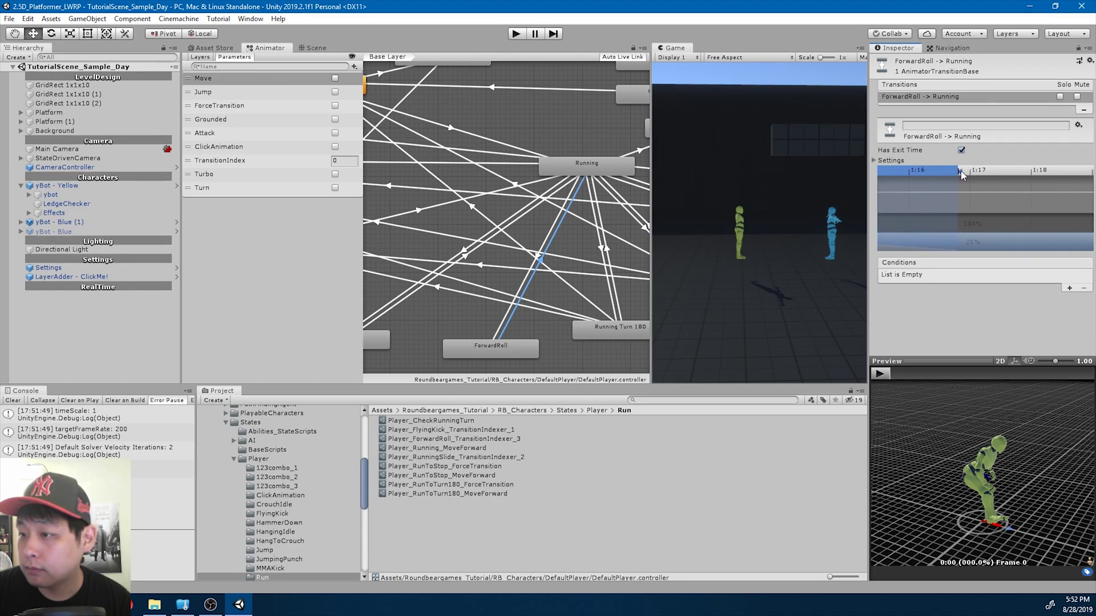
pyautogui.moveTo(962, 173); pyautogui.dragTo(989, 174)
pyautogui.scroll(-5, 958, 211)
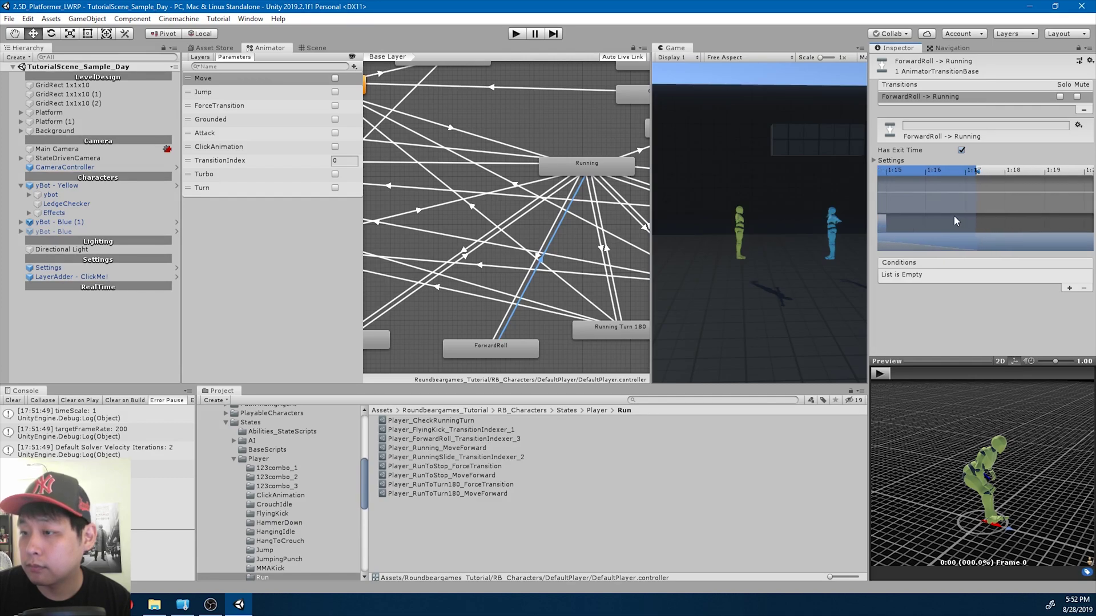
pyautogui.scroll(-2, 957, 214)
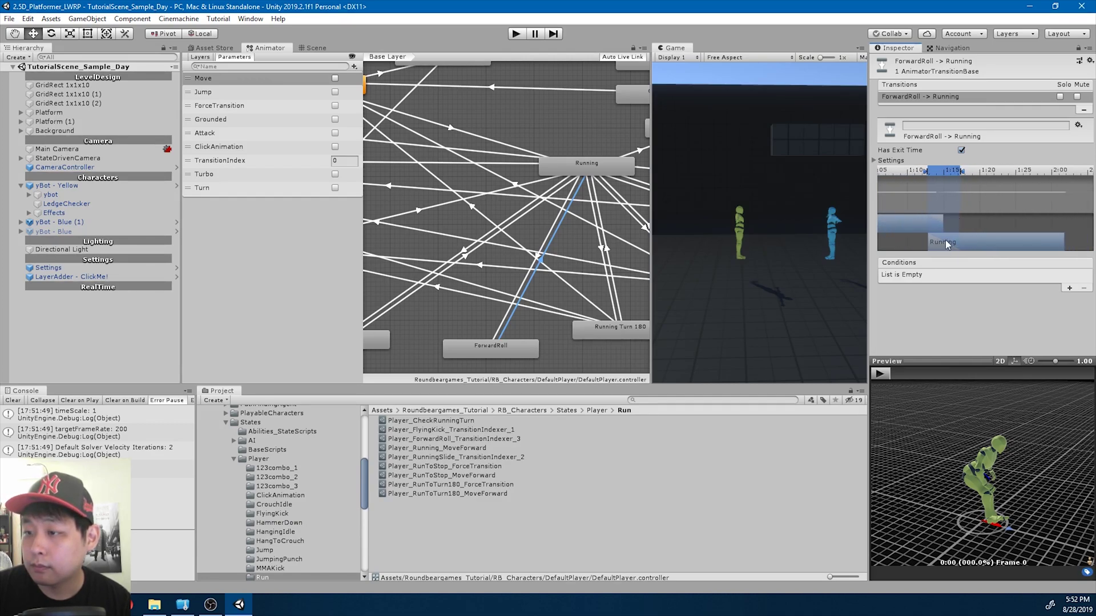
# Add three conditions to the ForwardRoll -> Running transition: Grounded true, Move true and Turbo true.
pyautogui.click(1068, 288)
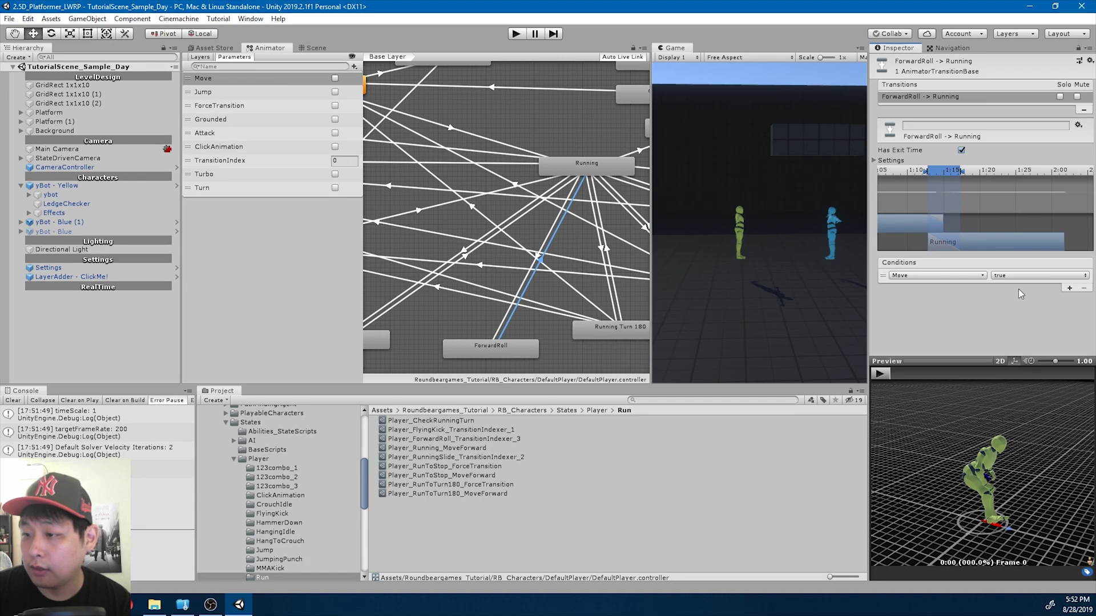
pyautogui.click(950, 278)
pyautogui.click(941, 337)
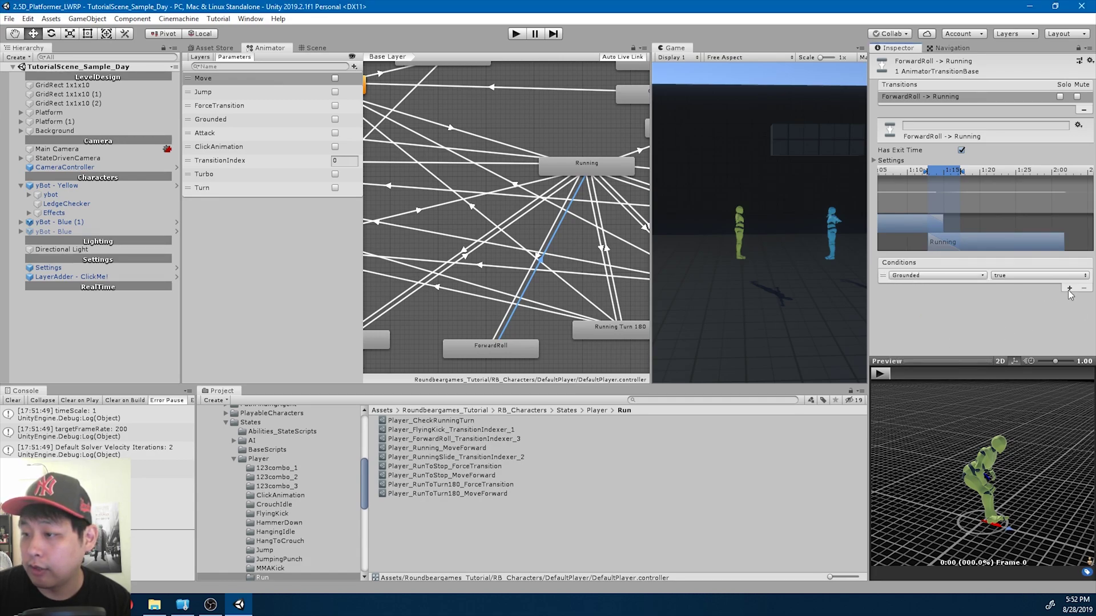
pyautogui.click(1069, 289)
pyautogui.click(1069, 299)
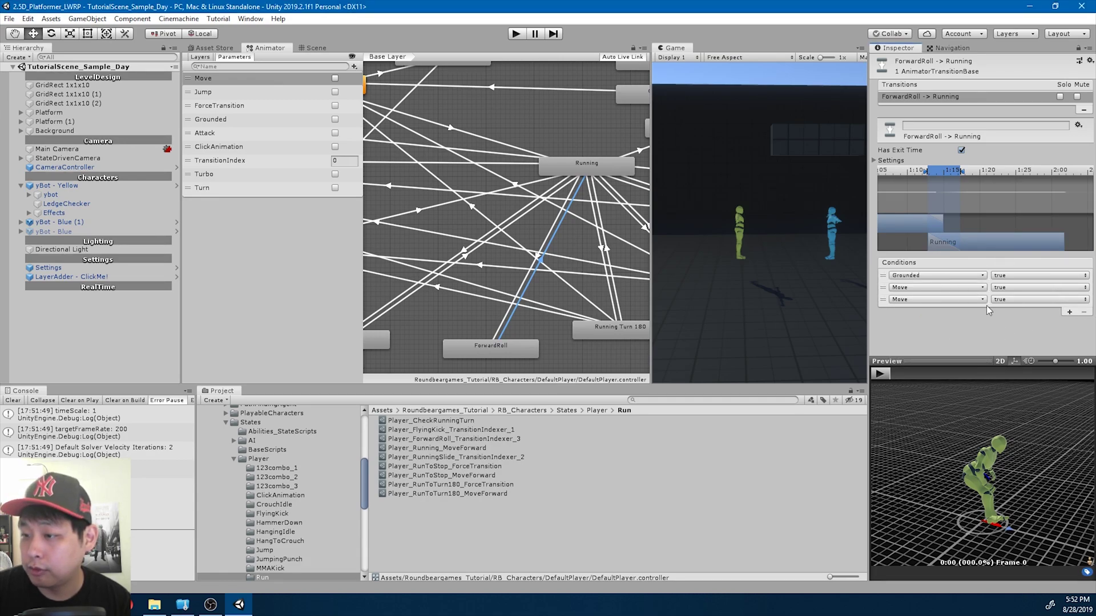
pyautogui.click(924, 299)
pyautogui.scroll(-3, 931, 356)
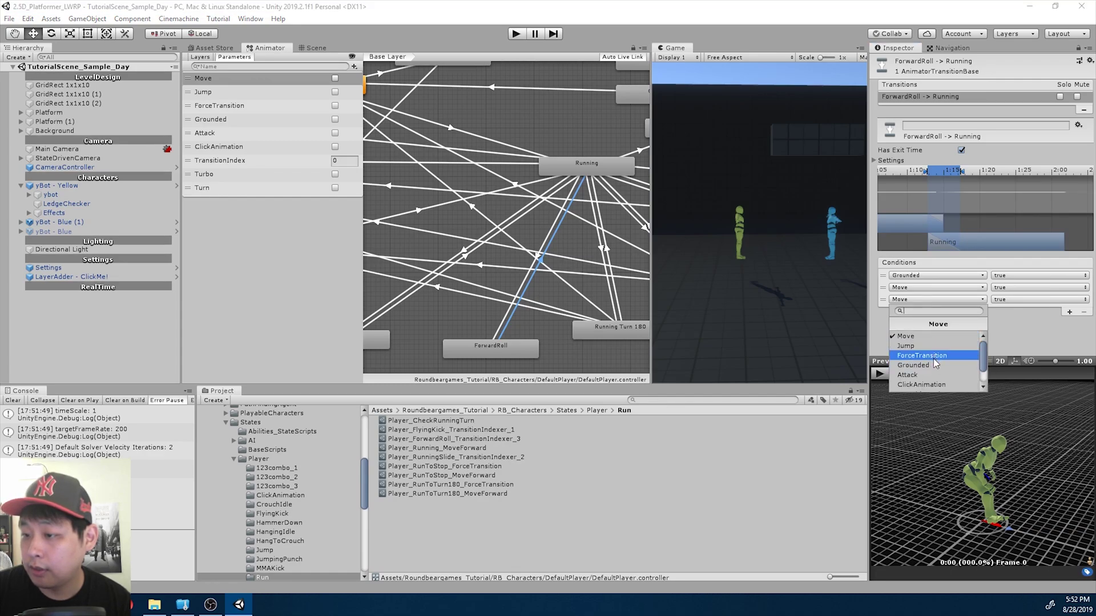
pyautogui.click(932, 377)
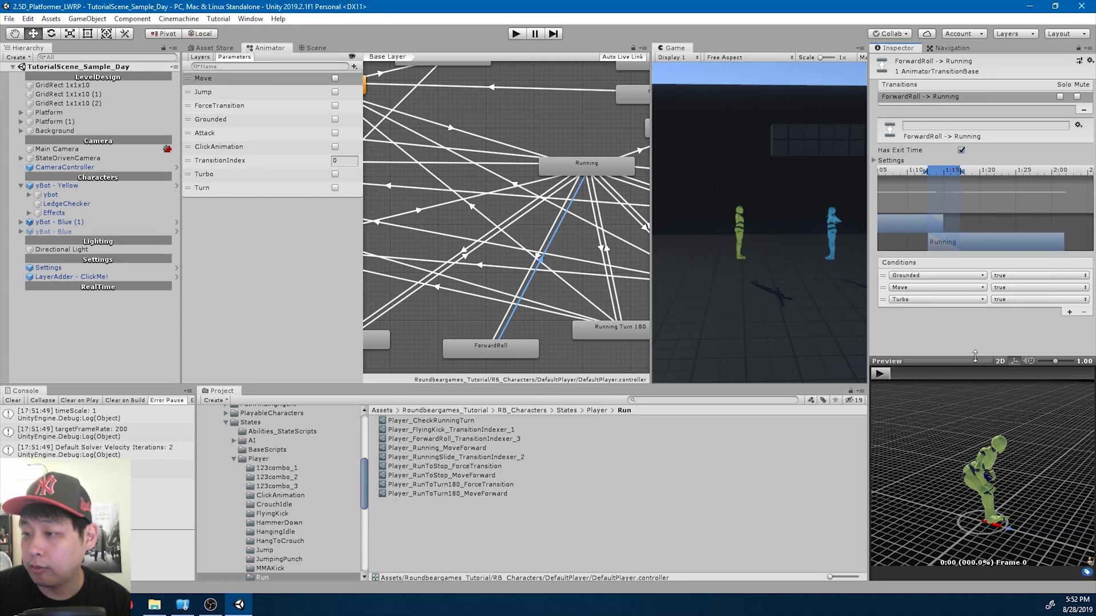
# Create a folder named ForwardRoll inside the Player states folder and open it.
pyautogui.click(265, 460)
pyautogui.rightClick(270, 460)
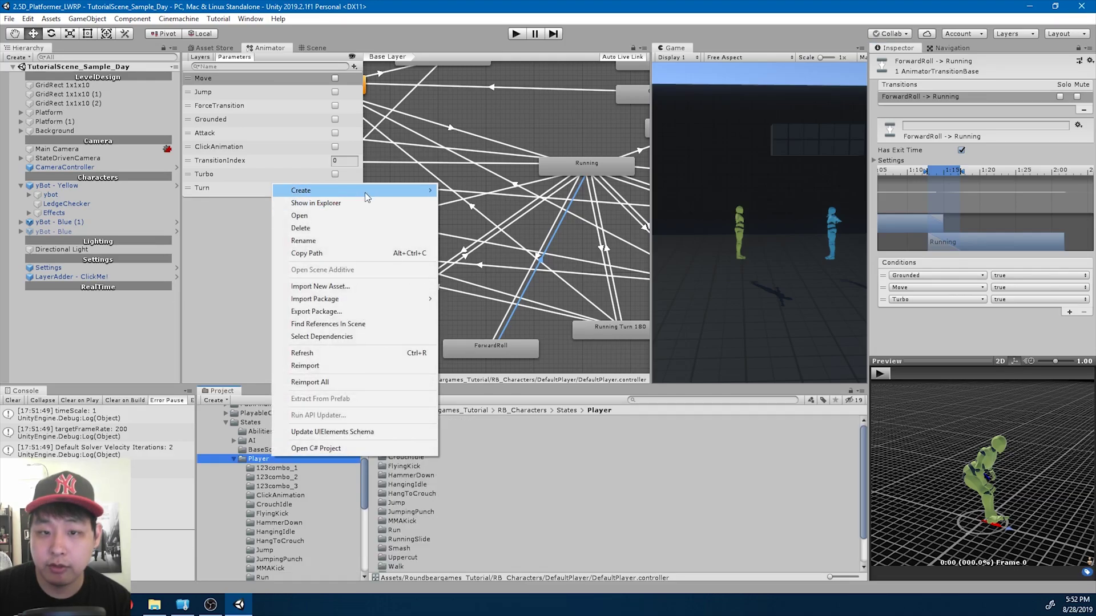
pyautogui.moveTo(420, 193)
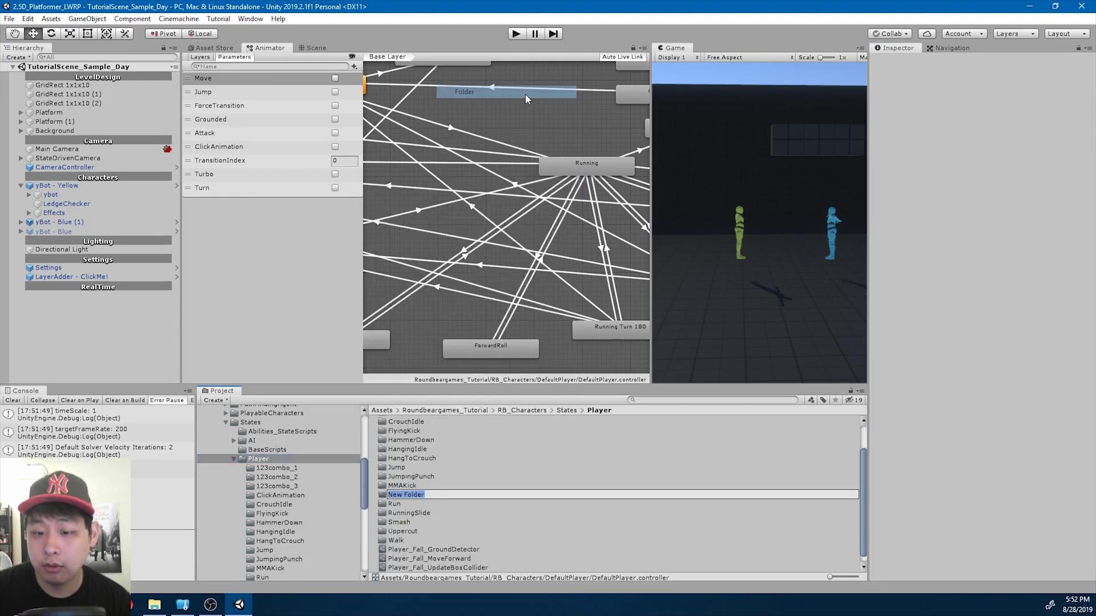
pyautogui.click(525, 93)
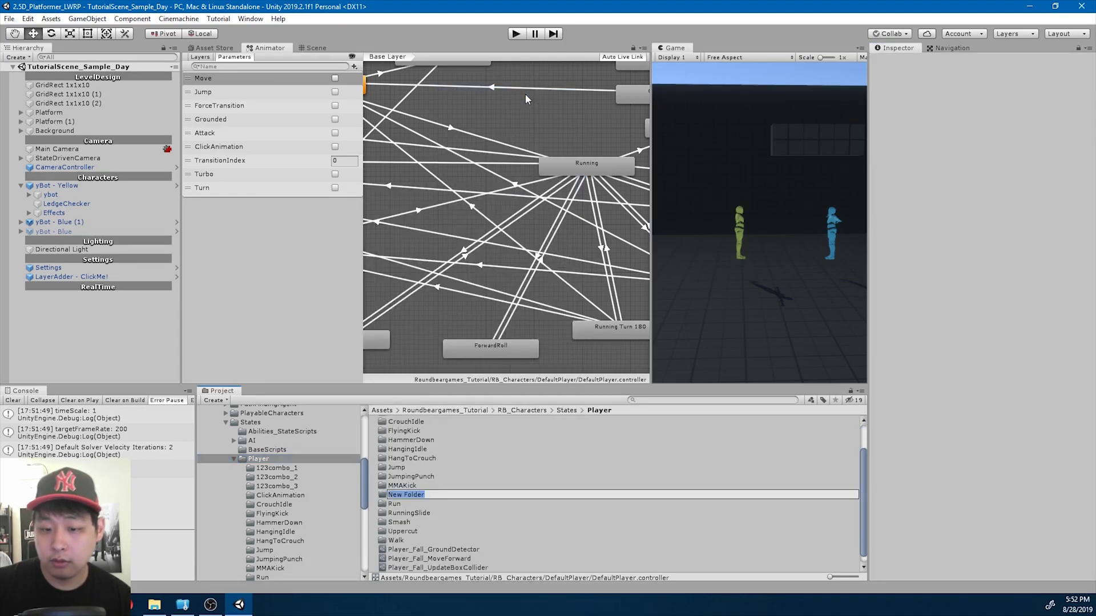
pyautogui.write('ForwardRoll')
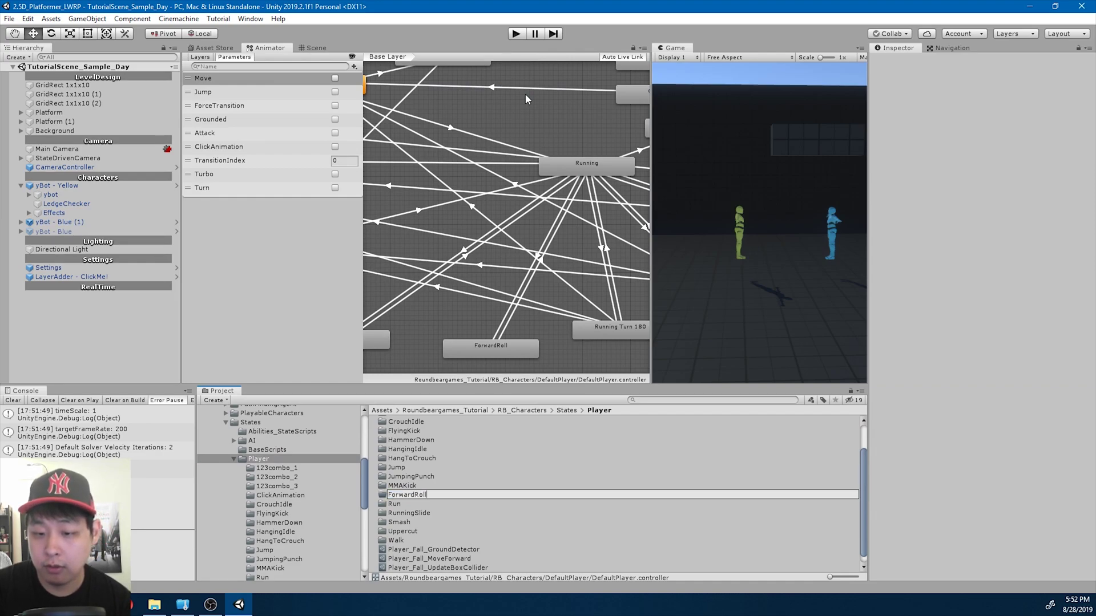
pyautogui.press('Return')
pyautogui.press('Return')
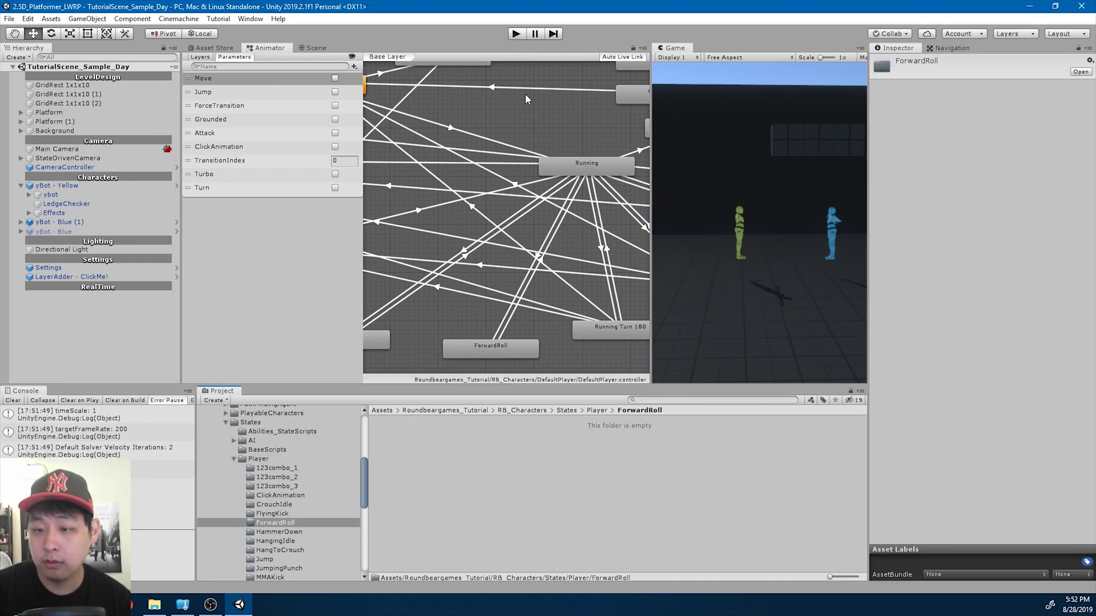
# Create a MoveForward ability data asset in the ForwardRoll folder, named Player_ForwardRoll_MoveForward.
pyautogui.rightClick(485, 453)
pyautogui.moveTo(576, 190)
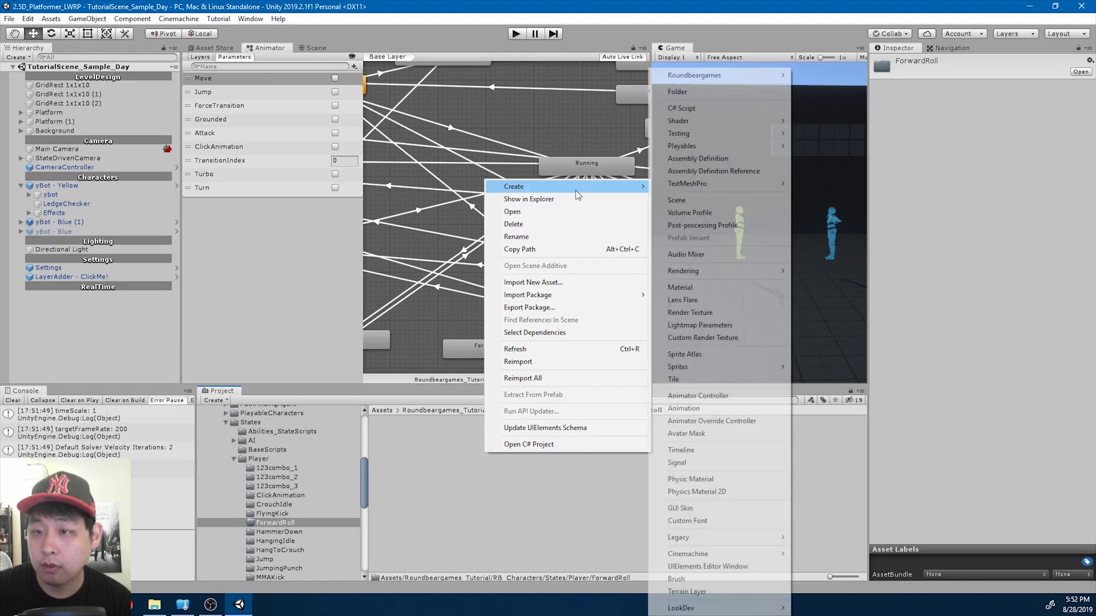
pyautogui.moveTo(742, 74)
pyautogui.moveTo(848, 90)
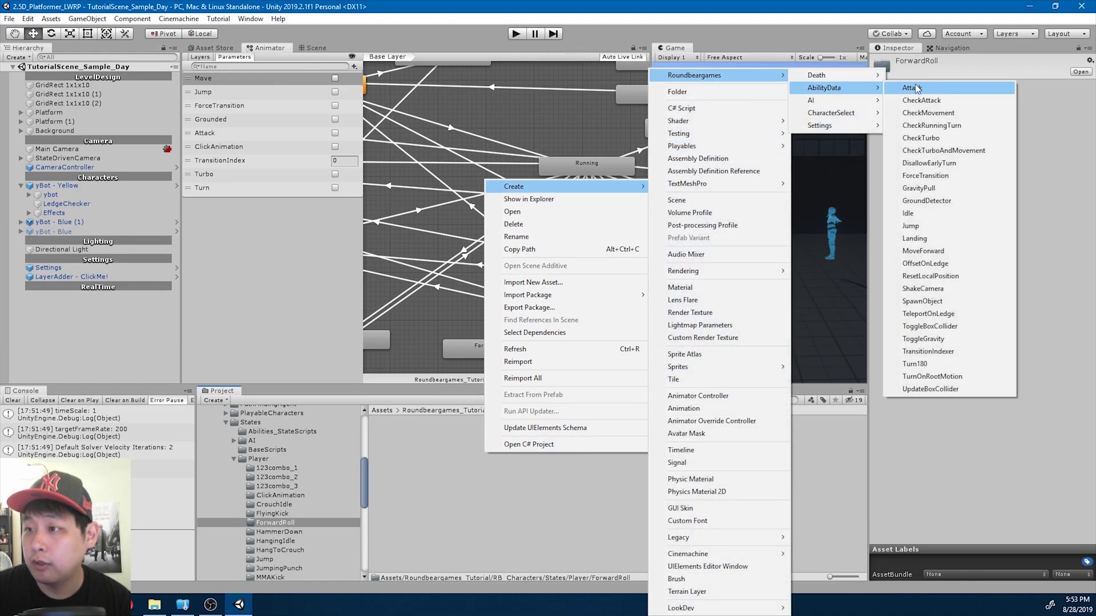
pyautogui.click(948, 250)
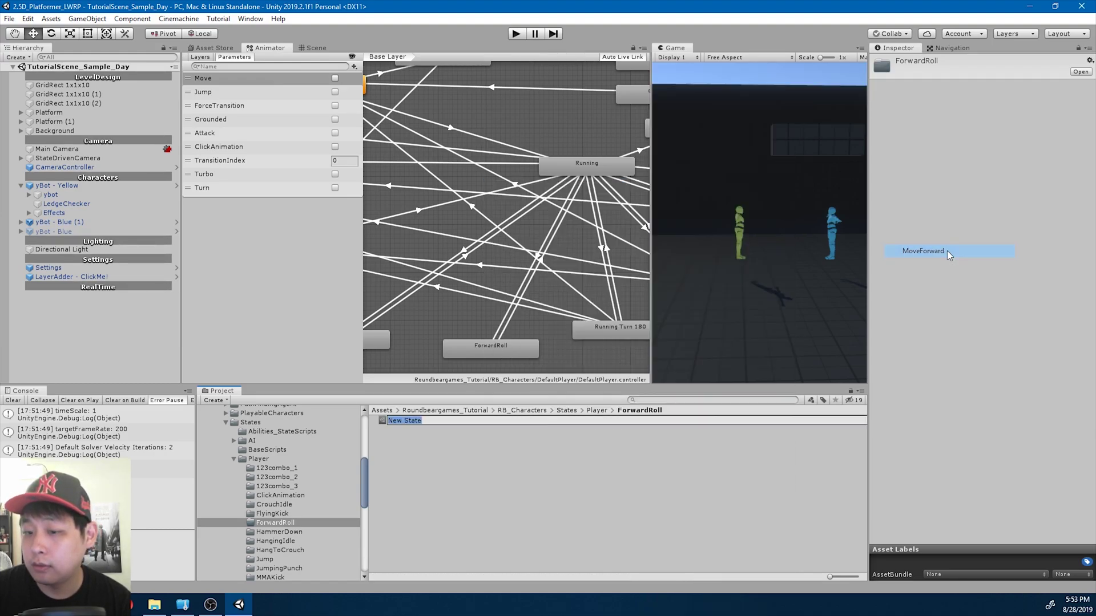
pyautogui.write('Player_ForwardRoll')
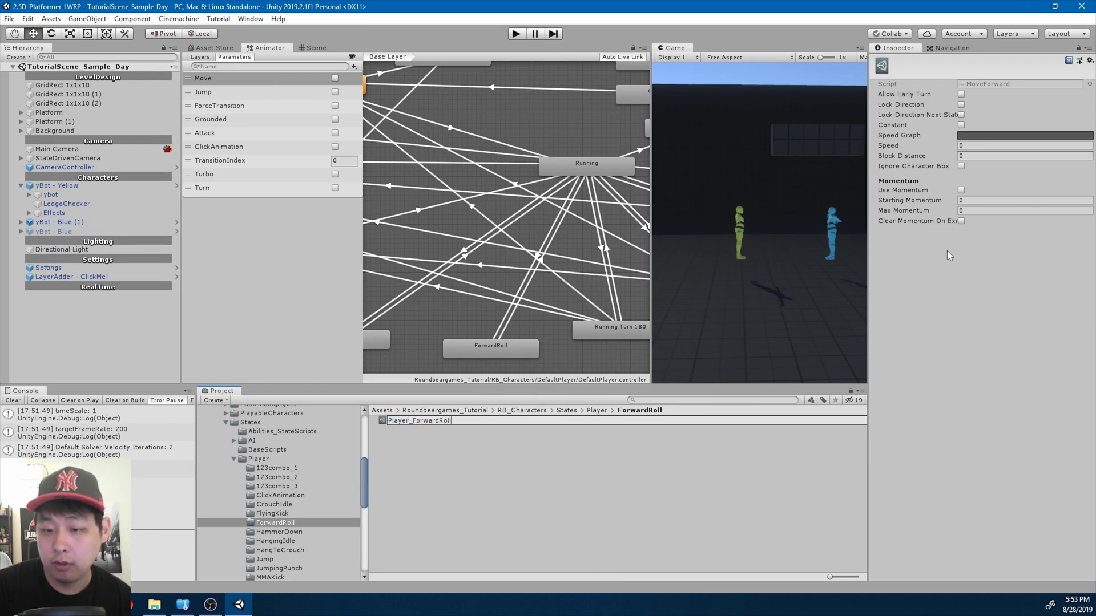
pyautogui.write('_MoveForward')
pyautogui.press('Return')
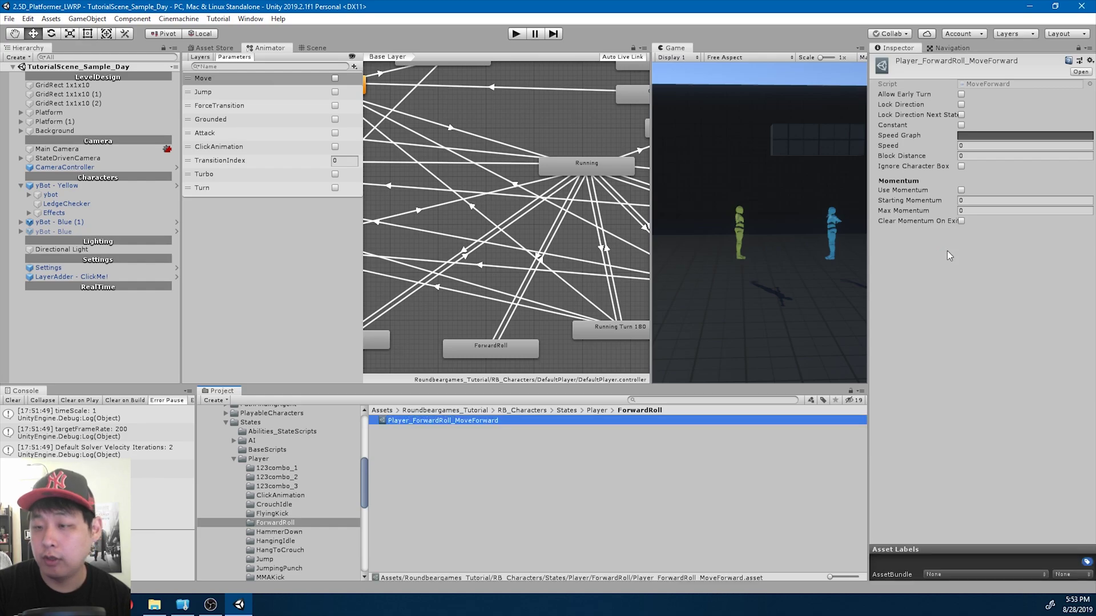
# Enable Lock Direction and Constant on Player_ForwardRoll_MoveForward and give it a linear speed graph falling from 1 to 0.5.
pyautogui.click(962, 105)
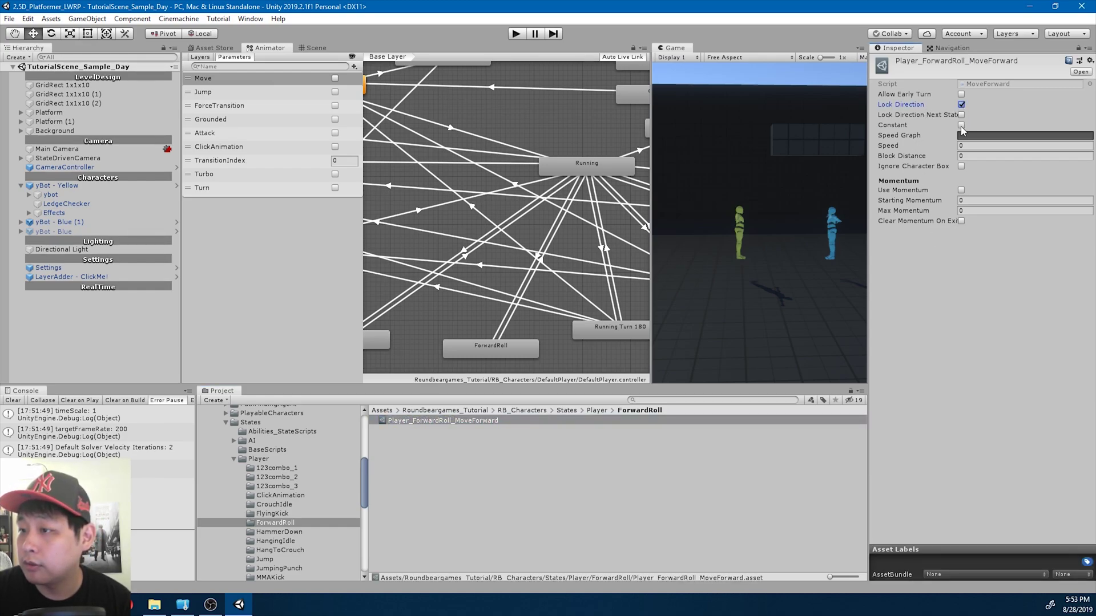
pyautogui.click(961, 125)
pyautogui.click(975, 138)
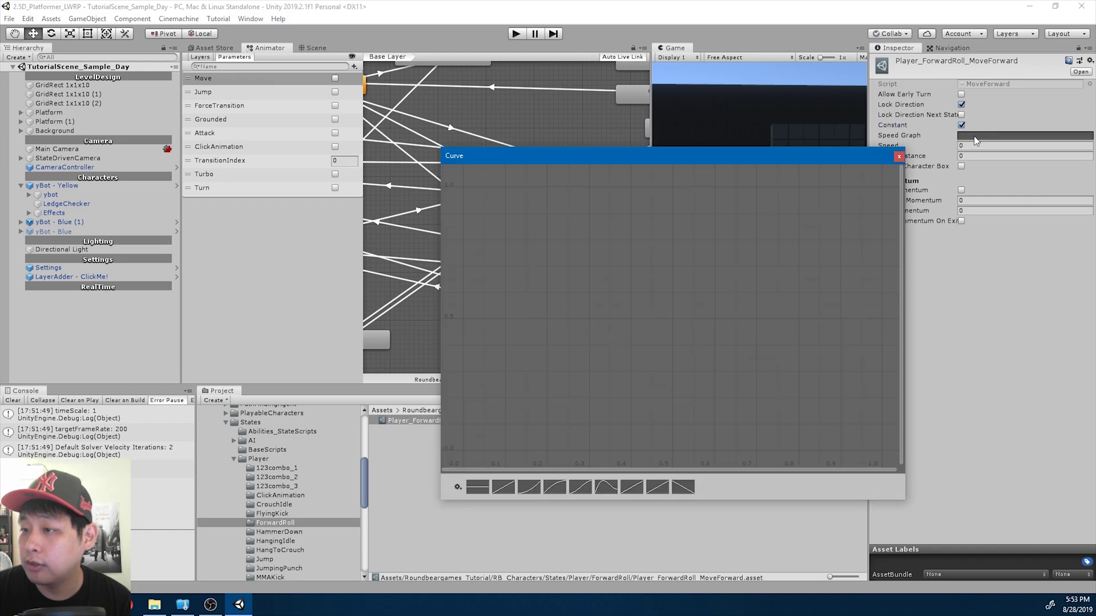
pyautogui.click(686, 490)
pyautogui.rightClick(882, 452)
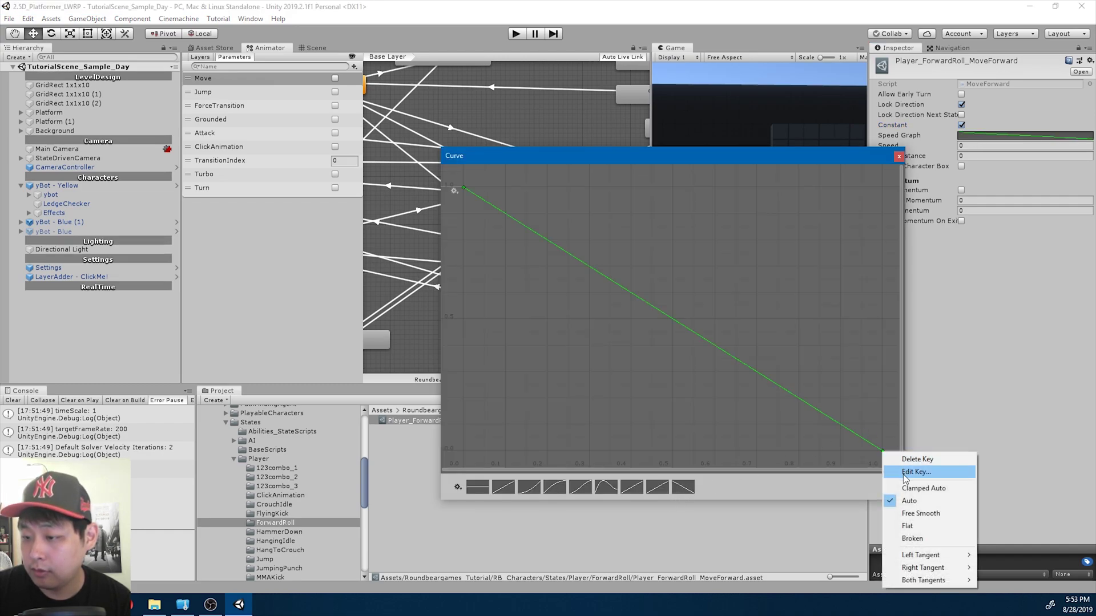
pyautogui.click(905, 472)
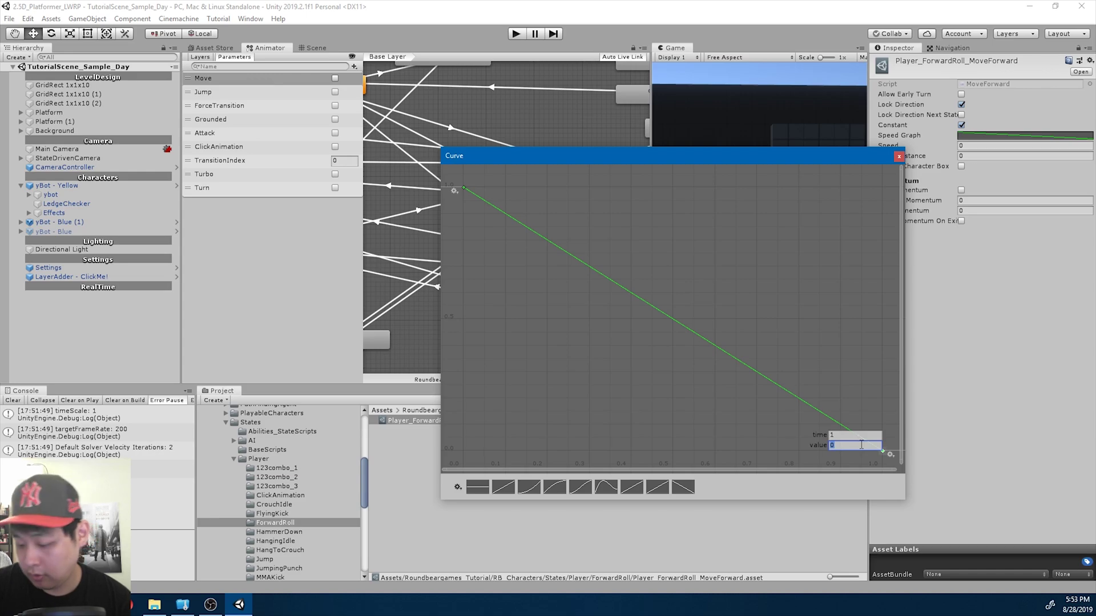
pyautogui.write('0.5')
pyautogui.press('Return')
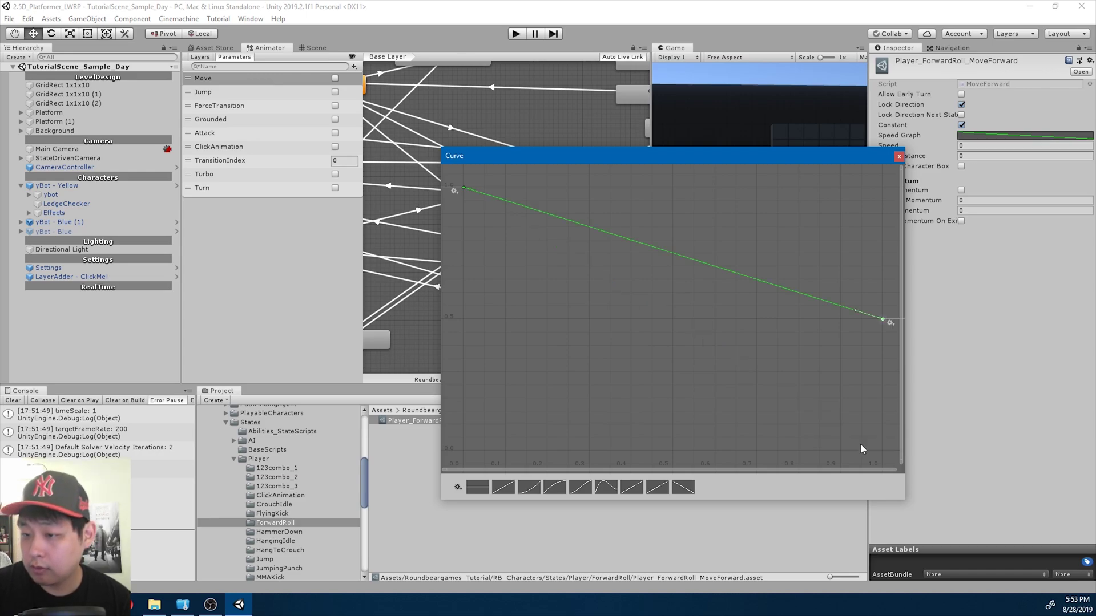
pyautogui.click(898, 157)
# Set the speed of Player_ForwardRoll_MoveForward to 4.5 and its block distance to 0.1.
pyautogui.click(982, 146)
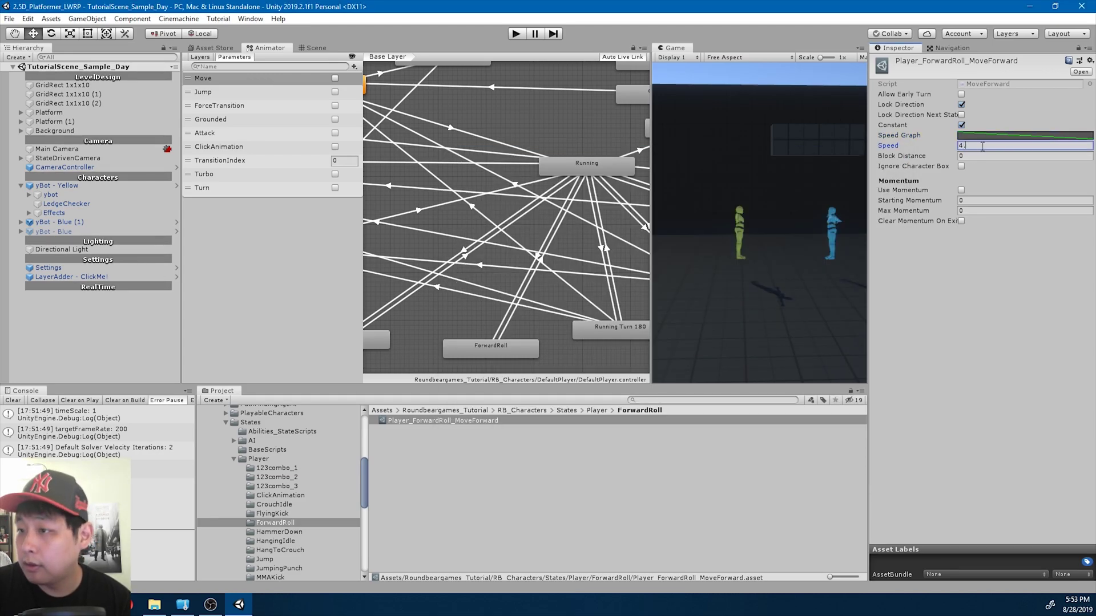
pyautogui.click(975, 158)
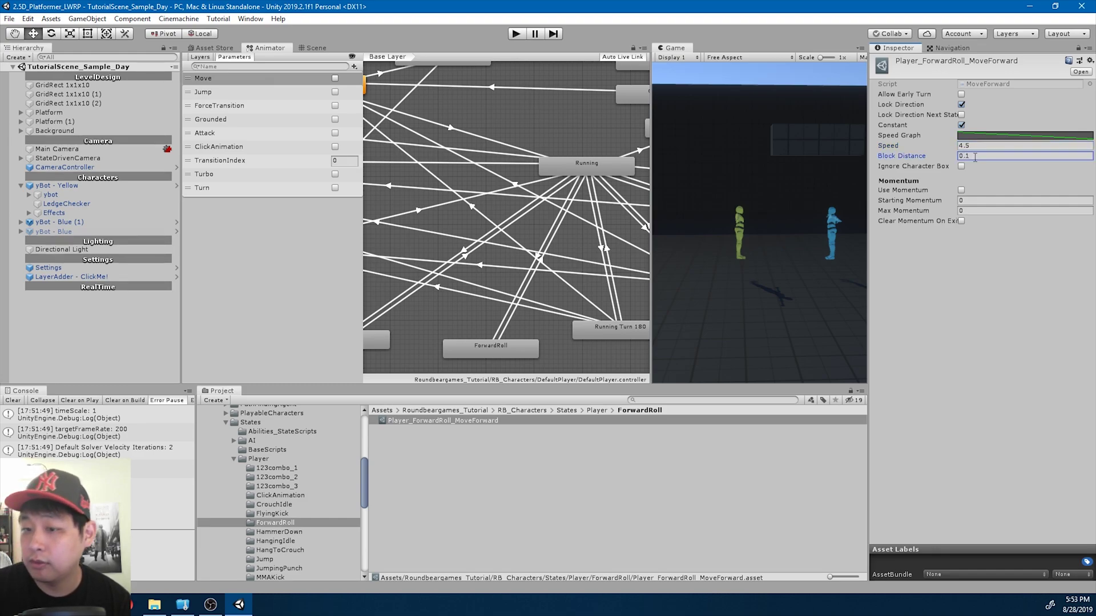
# Add the CharacterState behaviour to the ForwardRoll state and set its List Ability Data size to 2.
pyautogui.click(505, 349)
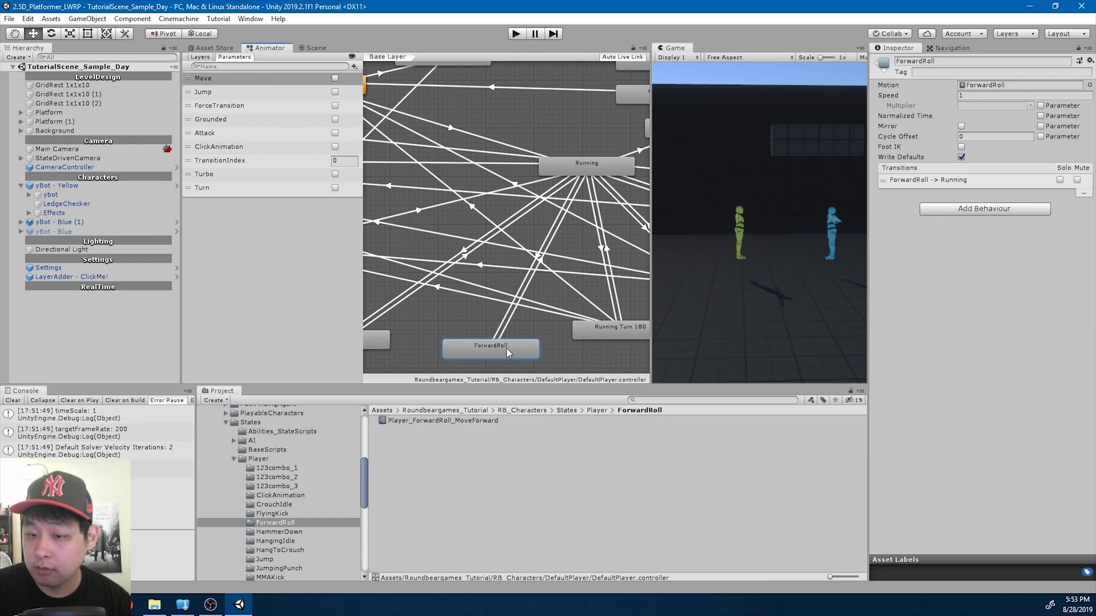
pyautogui.click(989, 208)
pyautogui.press('Return')
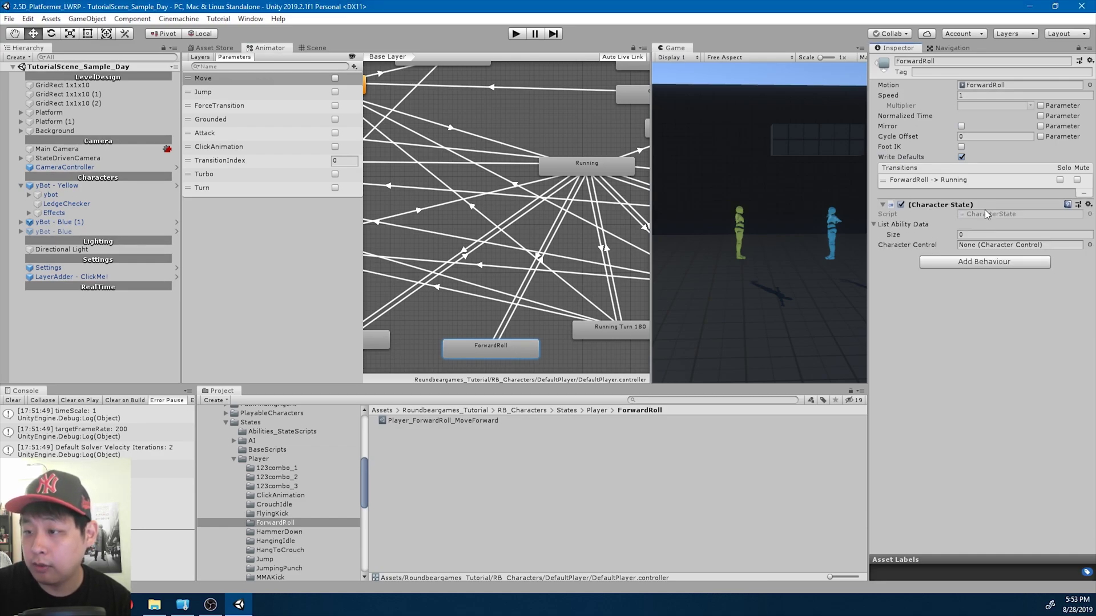
pyautogui.click(990, 234)
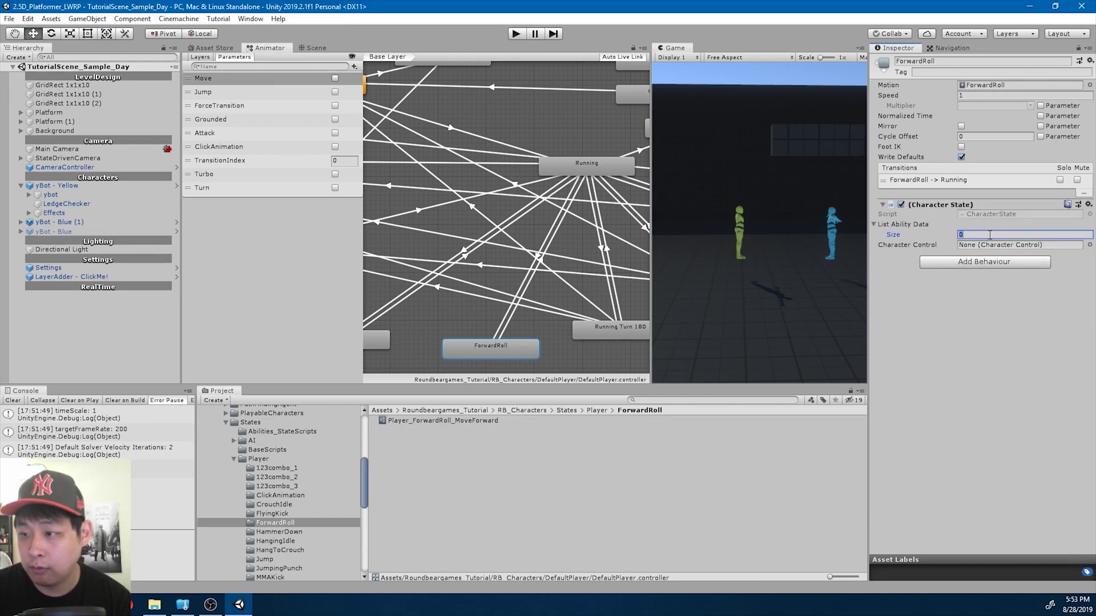
pyautogui.write('2')
pyautogui.press('Return')
# Assign General_GroundDetector as Element 0 and Player_ForwardRoll_MoveForward as Element 1 of the ForwardRoll ability list.
pyautogui.click(1089, 245)
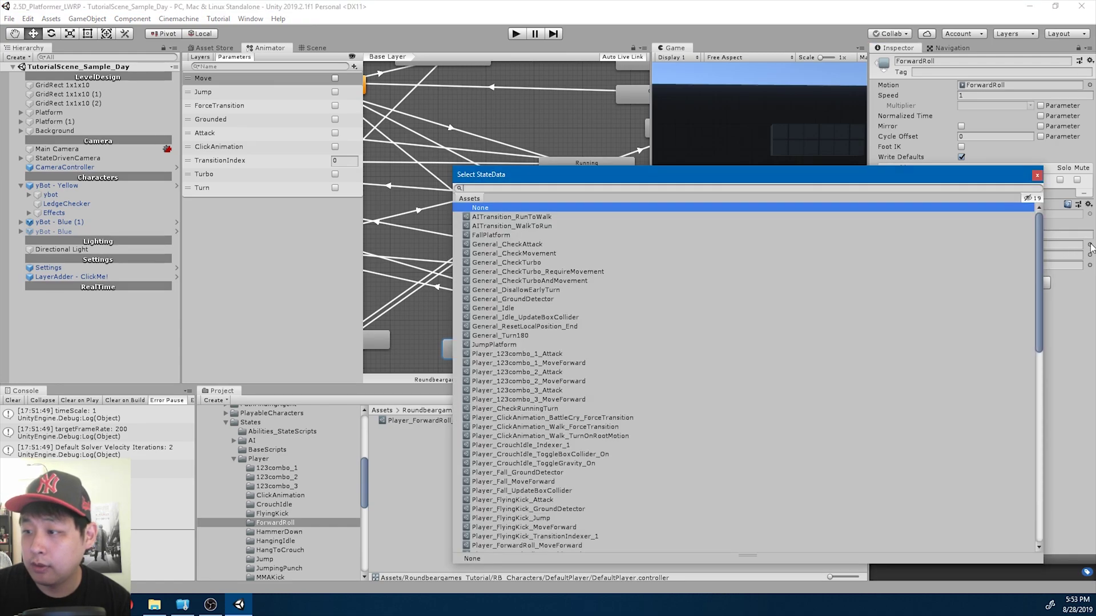
pyautogui.write('ground')
pyautogui.press('Down')
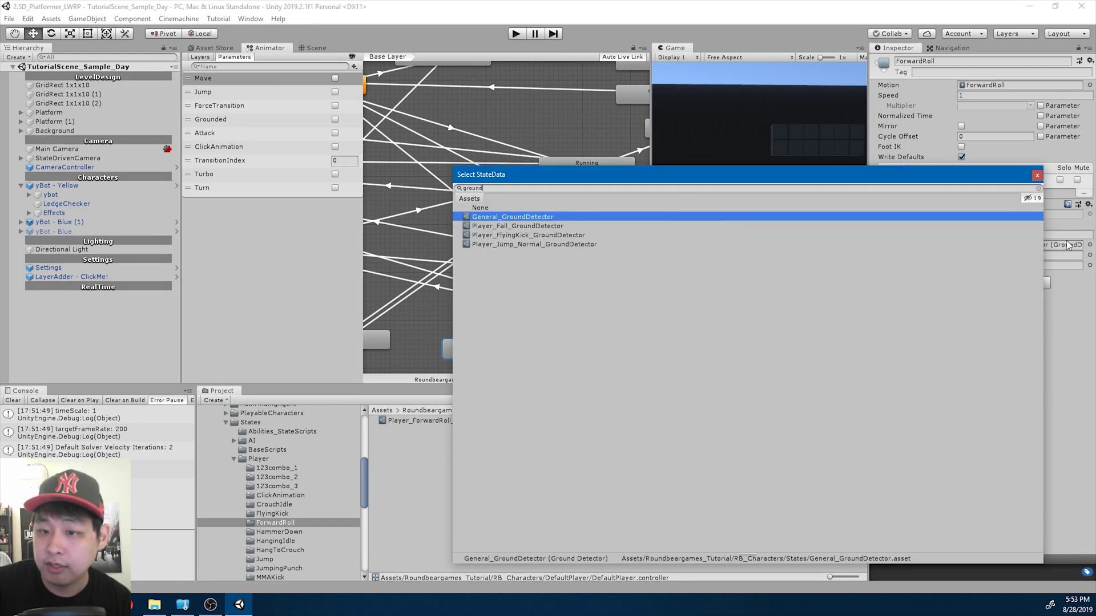
pyautogui.press('Return')
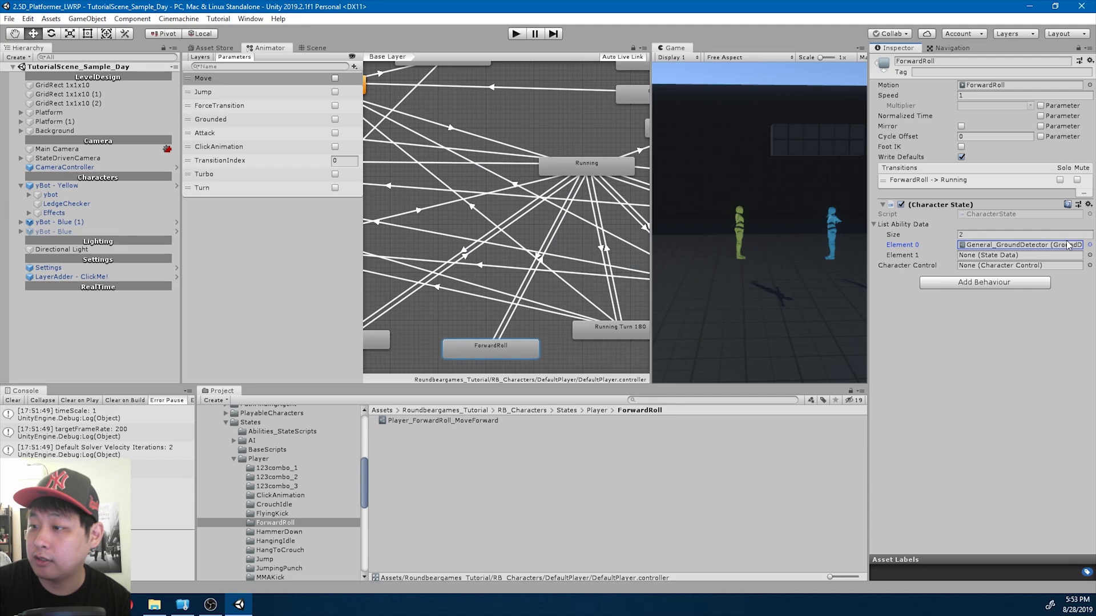
pyautogui.moveTo(452, 423); pyautogui.dragTo(1017, 258)
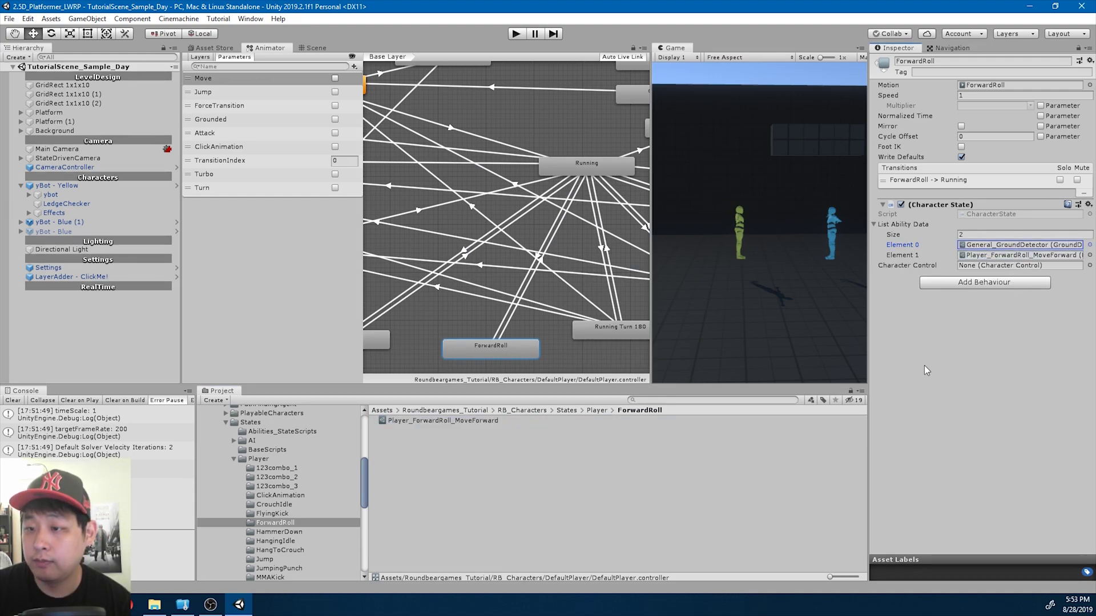
# Play-test the forward roll while running in both directions and against the blue character, and stop the game.
pyautogui.click(517, 35)
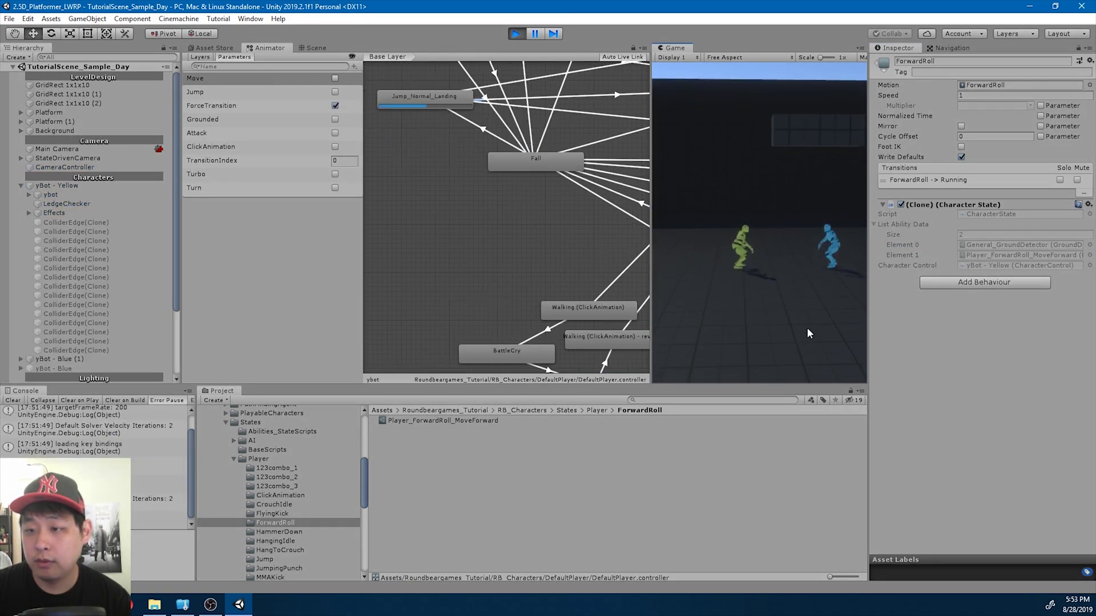
pyautogui.hotkey('shift', 'a')
pyautogui.press('s')
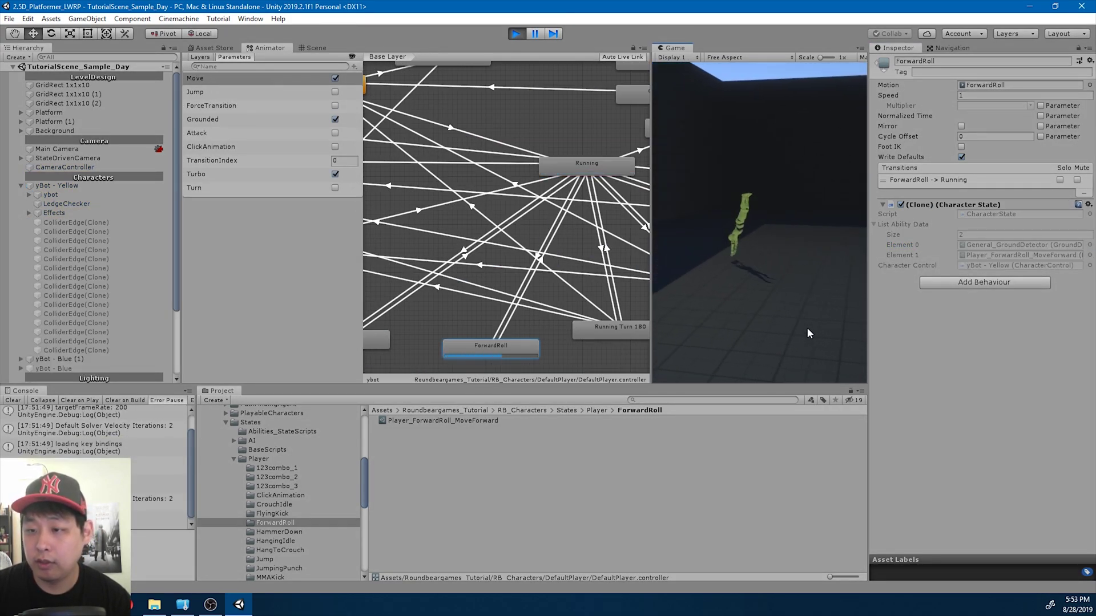
pyautogui.hotkey('shift', 'd')
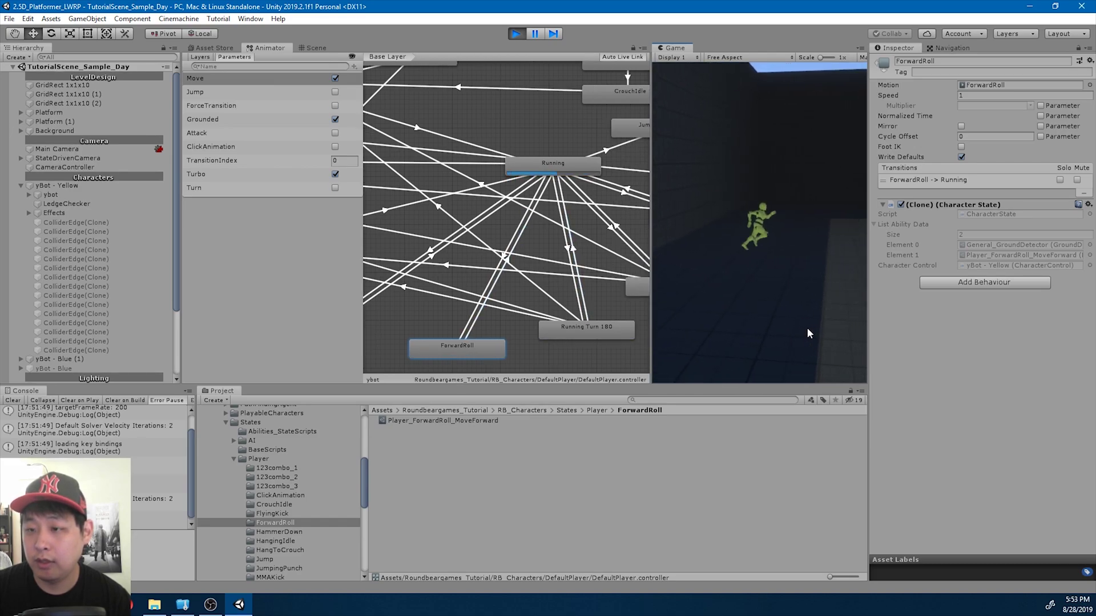
pyautogui.press('s')
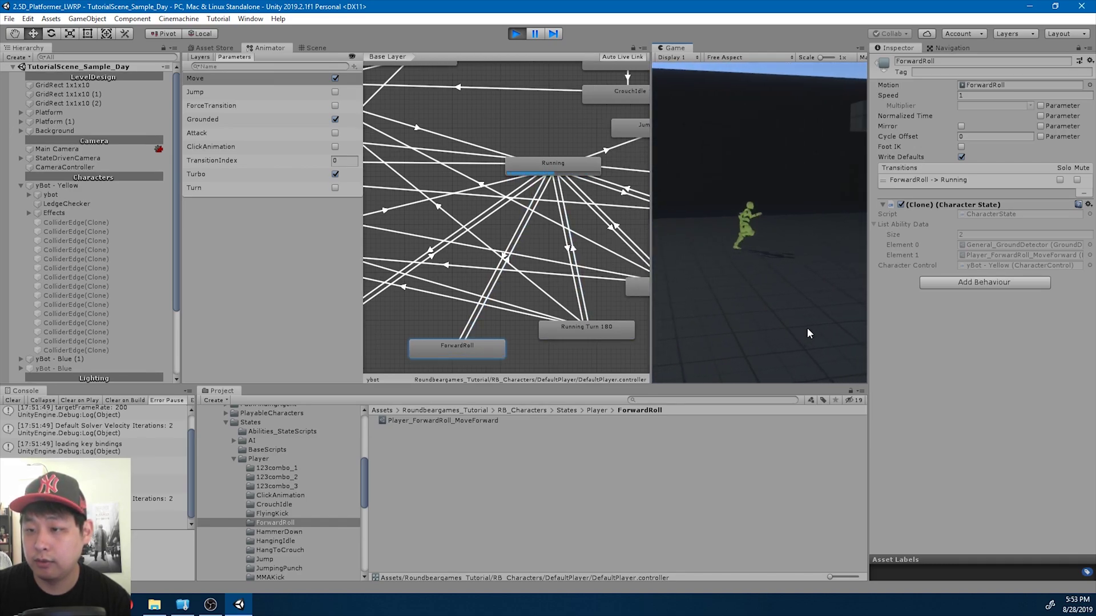
pyautogui.press('s')
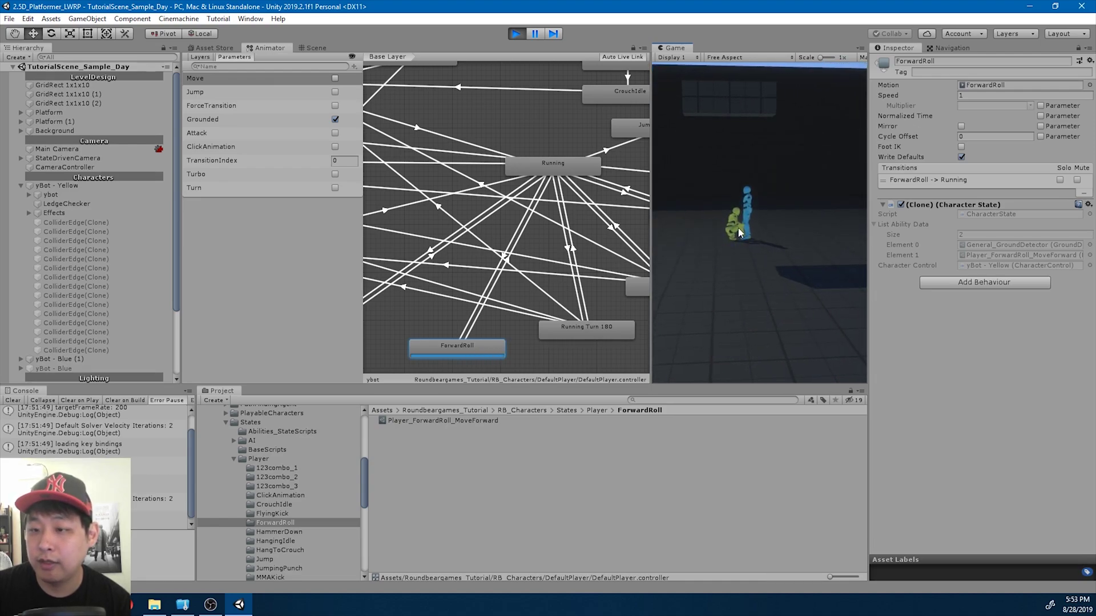
pyautogui.hotkey('shift', 'd')
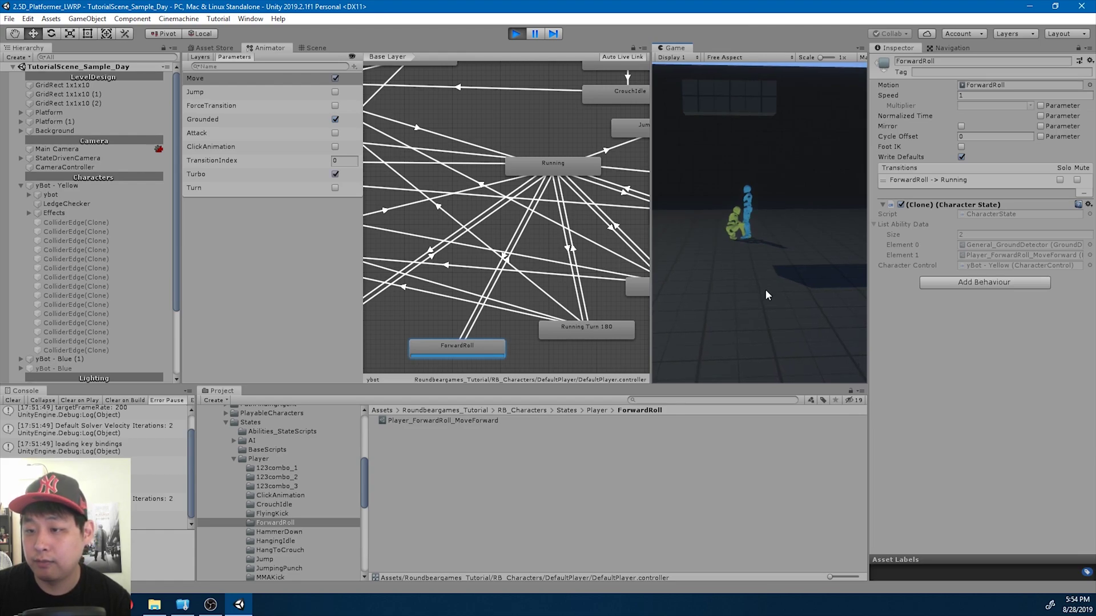
pyautogui.click(515, 34)
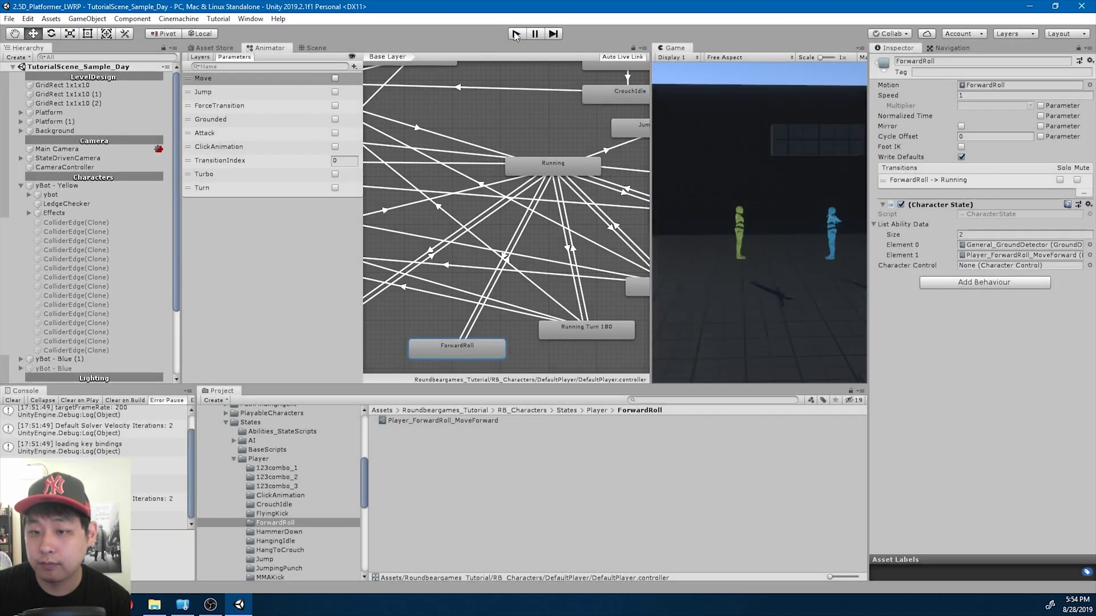
# Make a transition from the ForwardRoll state to the Walking state.
pyautogui.moveTo(495, 273); pyautogui.dragTo(566, 259, button='middle')
pyautogui.scroll(-1, 510, 266)
pyautogui.rightClick(595, 311)
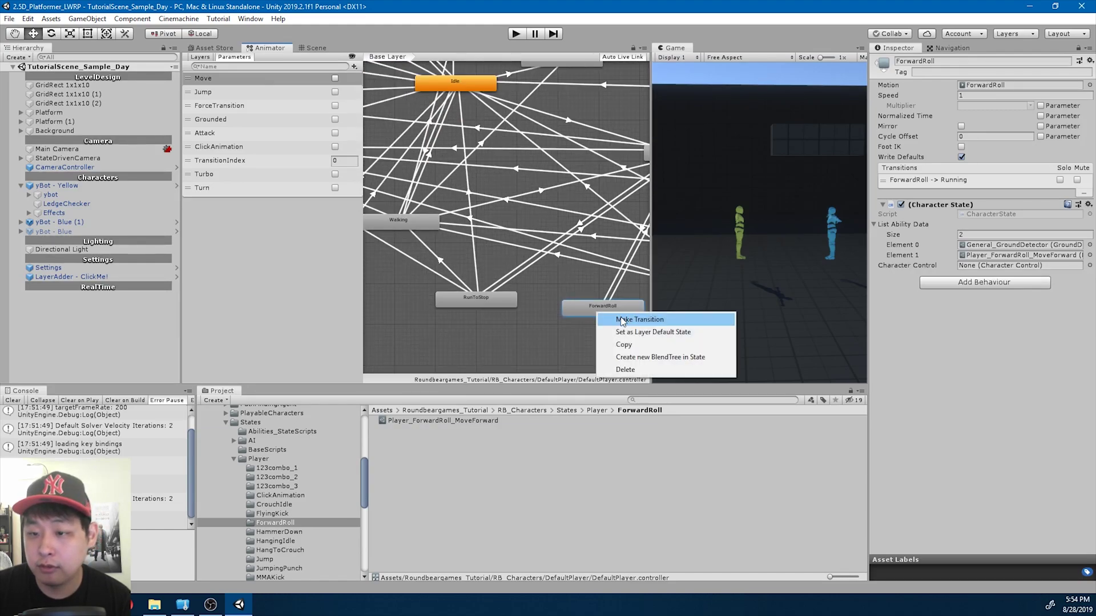
pyautogui.click(624, 313)
pyautogui.click(414, 224)
# Adjust the ForwardRoll -> Walking transition to a blend of about five frames, starting just before the roll clip ends.
pyautogui.click(567, 290)
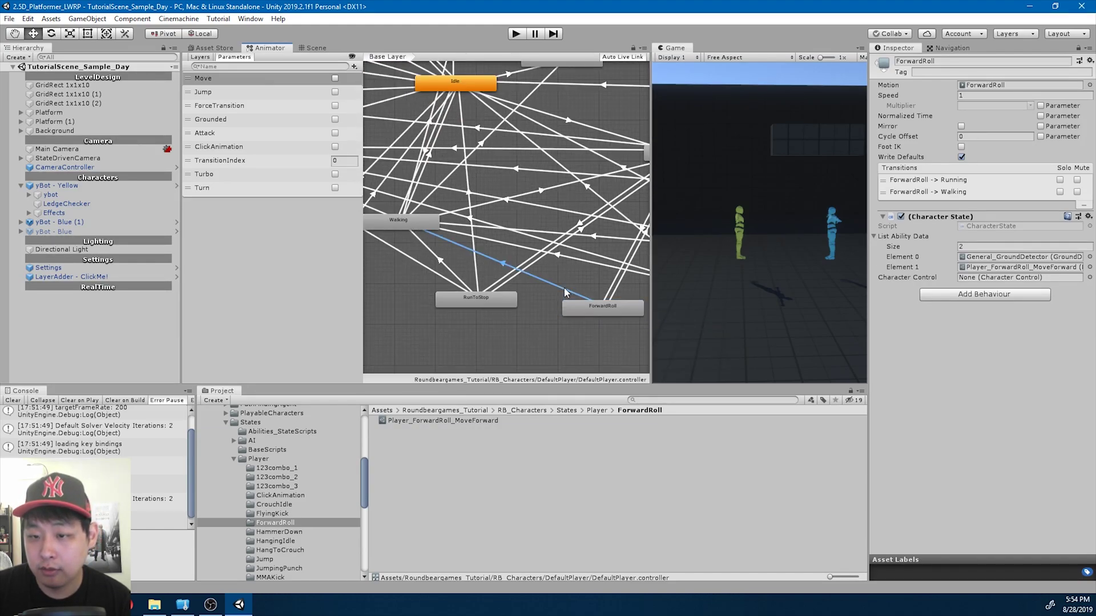
pyautogui.scroll(4, 1004, 184)
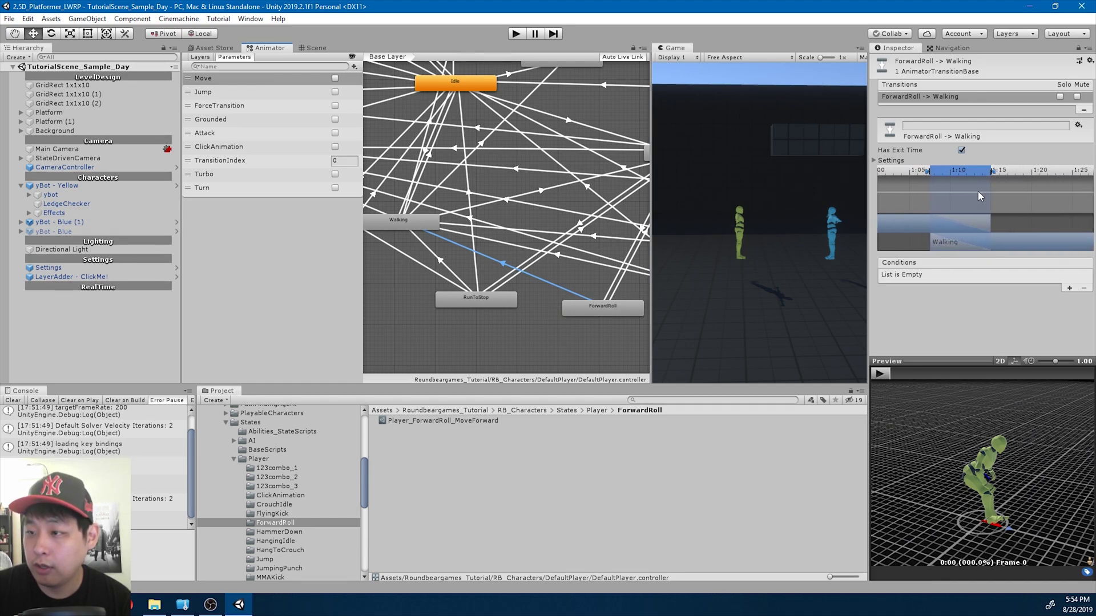
pyautogui.moveTo(944, 173)
pyautogui.mouseDown()
pyautogui.moveTo(1005, 174)
pyautogui.moveTo(968, 181)
pyautogui.mouseUp()
pyautogui.scroll(2, 998, 201)
pyautogui.scroll(2, 997, 200)
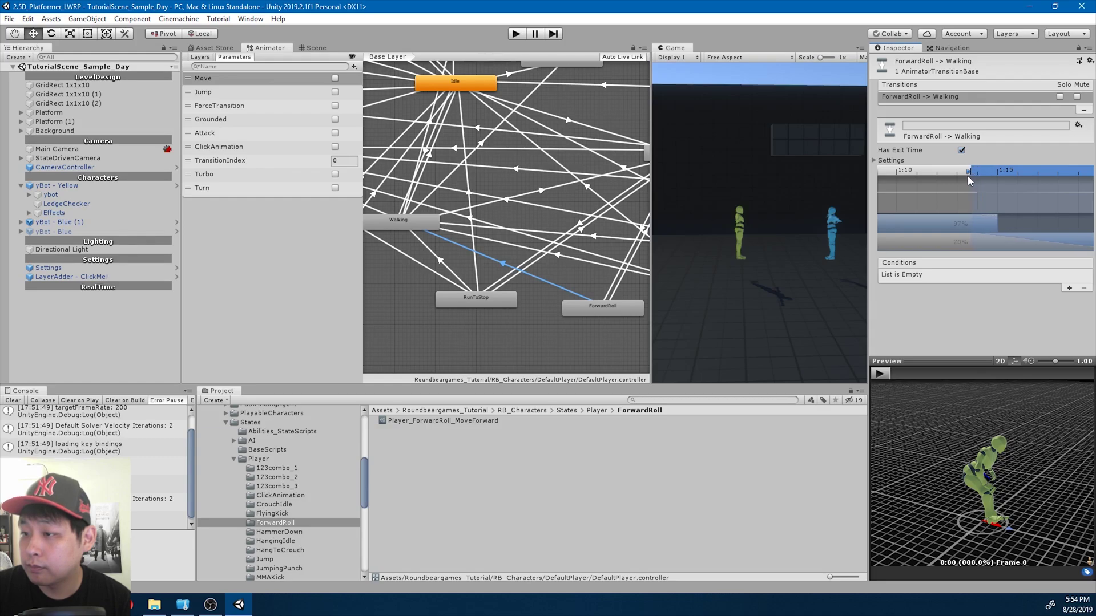
pyautogui.moveTo(960, 242); pyautogui.dragTo(1076, 244)
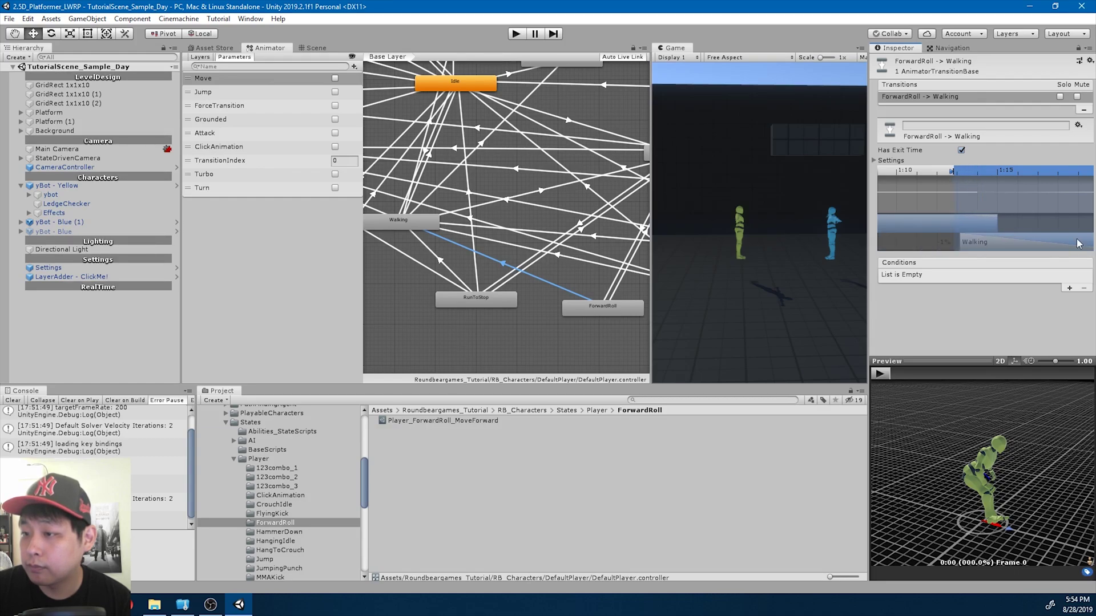
pyautogui.scroll(-5, 1015, 220)
pyautogui.moveTo(1029, 201); pyautogui.dragTo(930, 183)
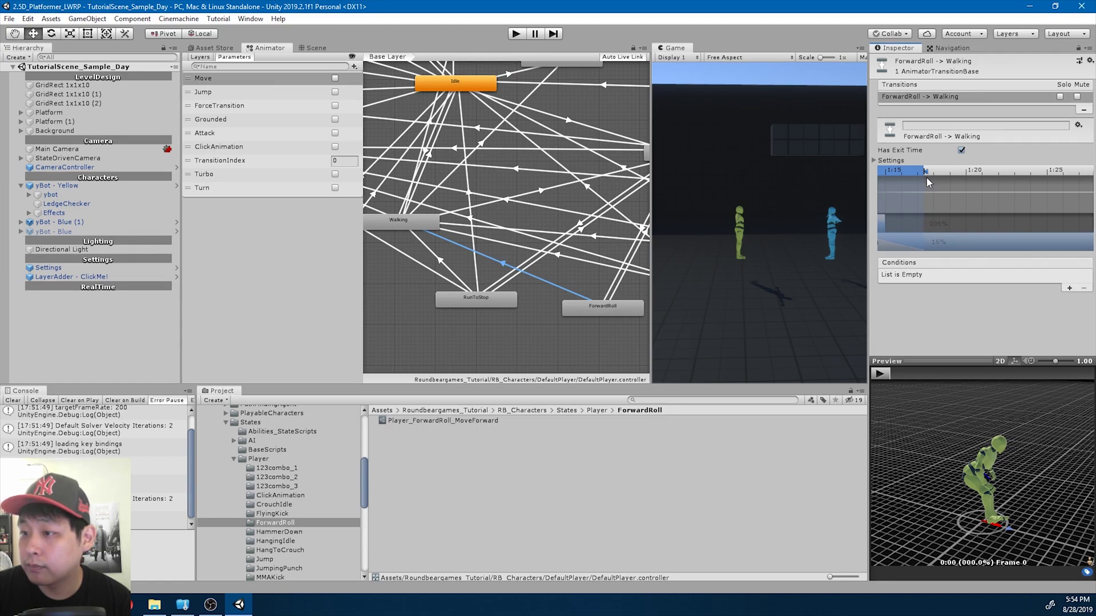
pyautogui.moveTo(950, 200); pyautogui.dragTo(1044, 208, button='middle')
pyautogui.scroll(-12, 997, 210)
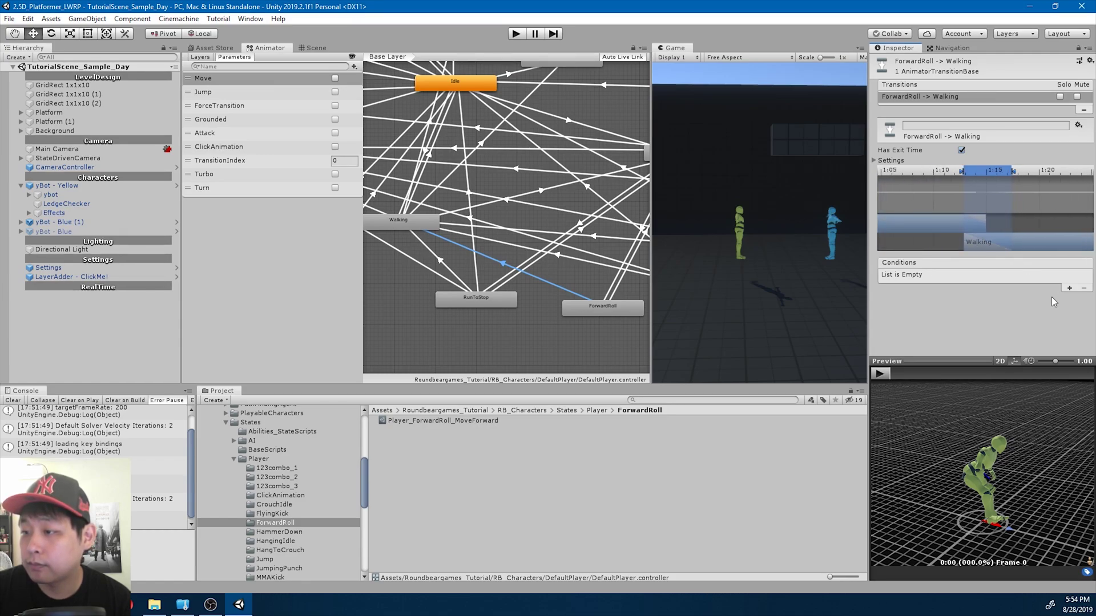
# Add three conditions to the ForwardRoll -> Walking transition: Move true, Grounded true and Turbo false.
pyautogui.click(1069, 288)
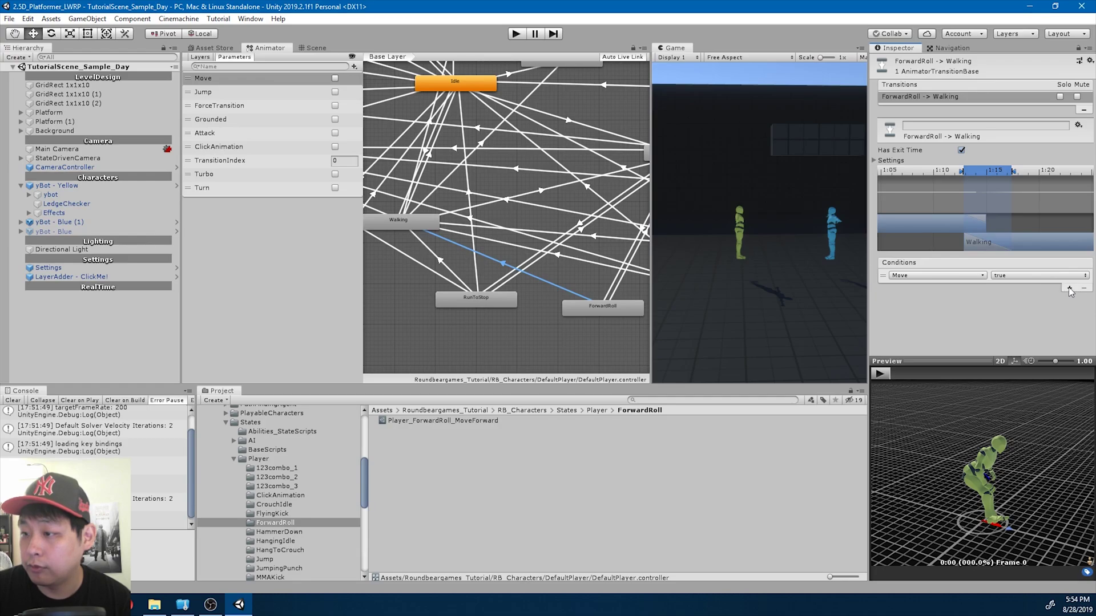
pyautogui.click(1069, 288)
pyautogui.click(920, 288)
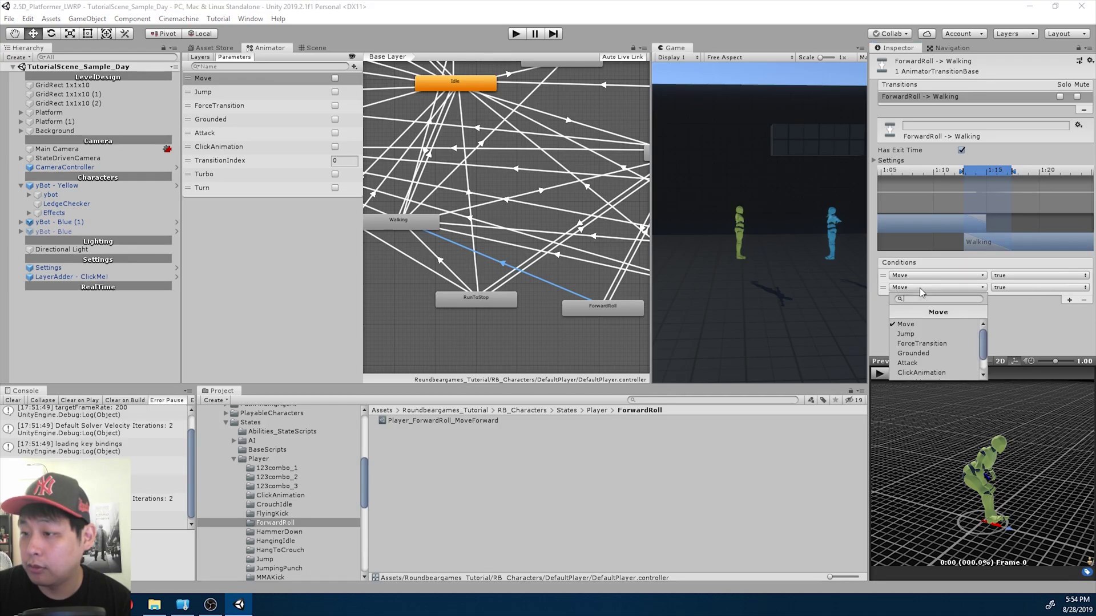
pyautogui.click(939, 354)
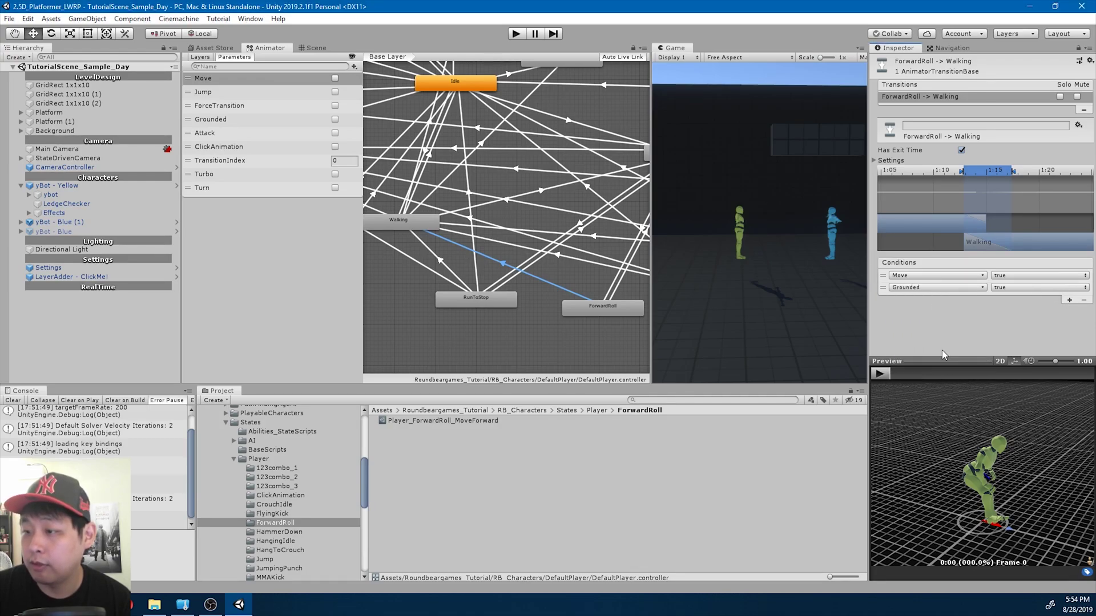
pyautogui.click(1069, 300)
pyautogui.click(936, 300)
pyautogui.scroll(-1, 942, 371)
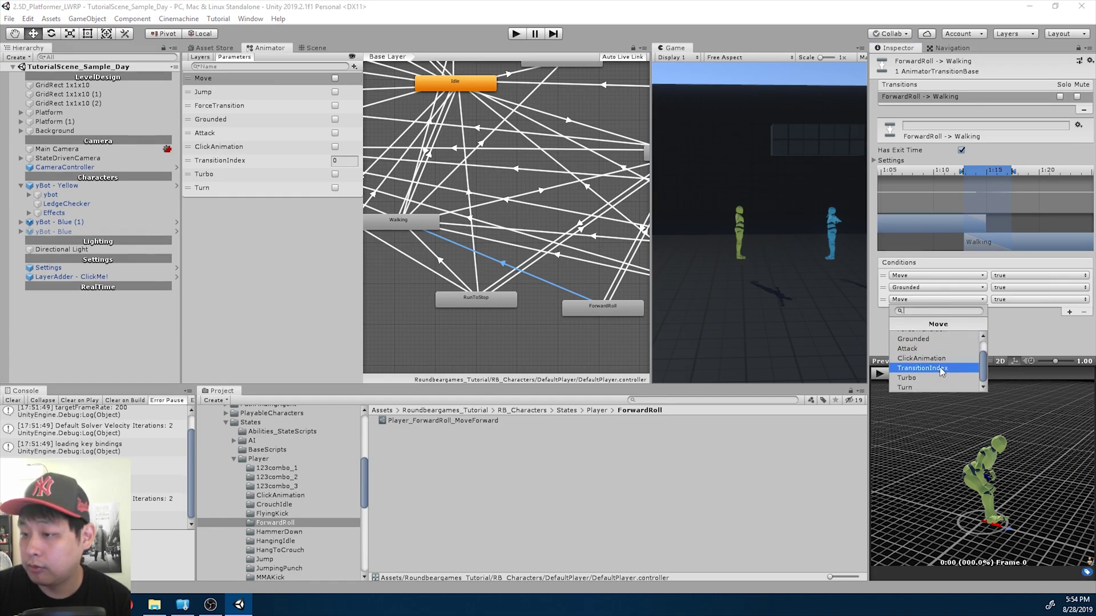
pyautogui.click(907, 378)
pyautogui.click(1039, 300)
pyautogui.click(1013, 326)
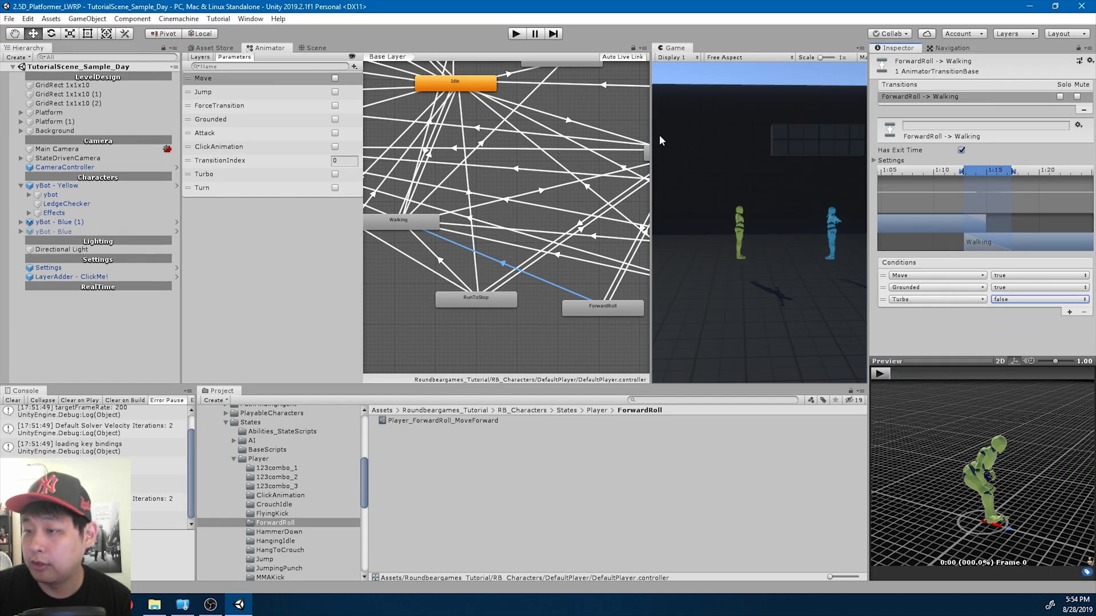
# Run the game and test rolling from a run in both directions, checking the transitions out of ForwardRoll.
pyautogui.hotkey('ctrl', 'p')
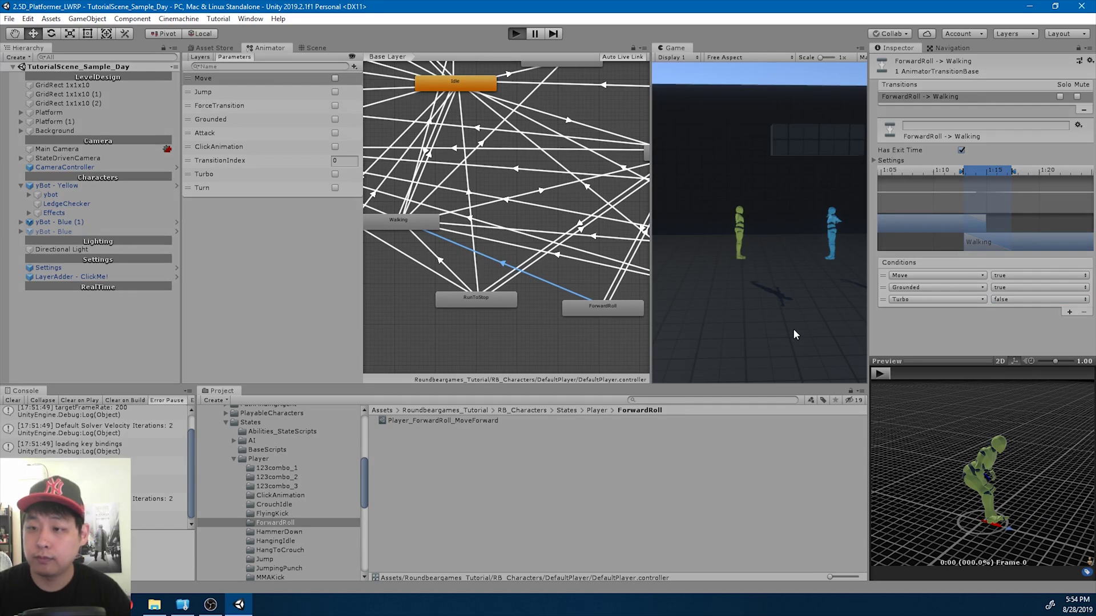
pyautogui.hotkey('shift', 'a')
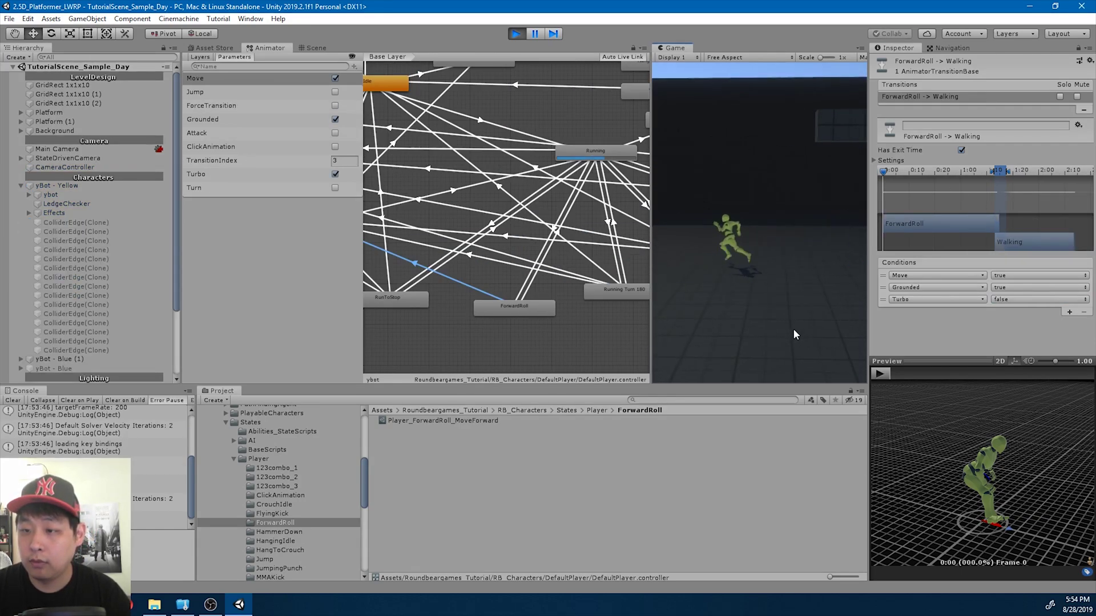
pyautogui.hotkey('shift', 'a')
pyautogui.press('s')
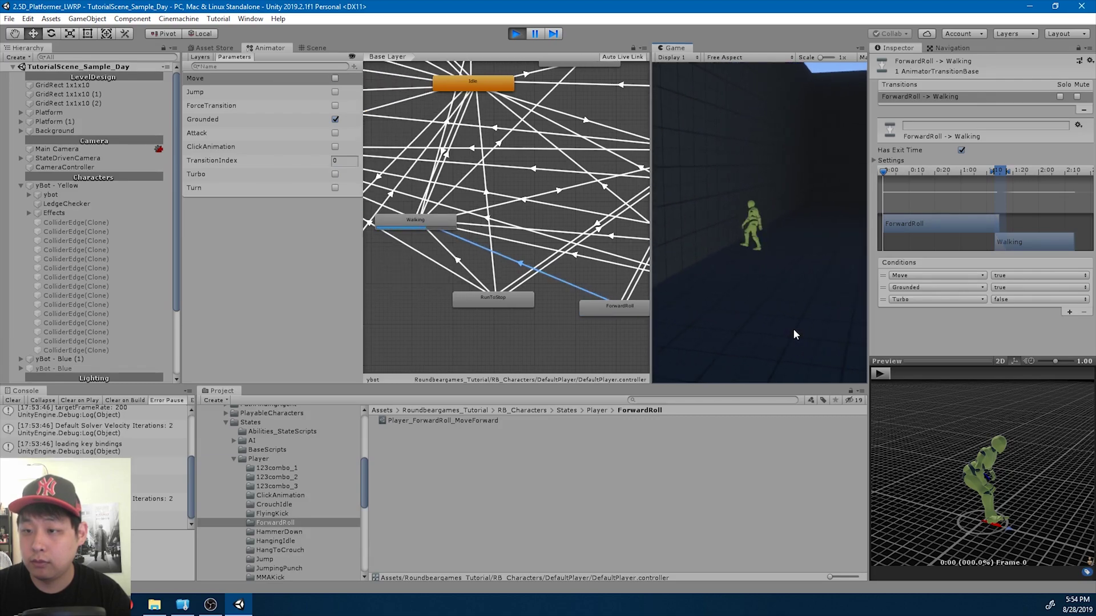
pyautogui.hotkey('shift', 'd')
pyautogui.press('s')
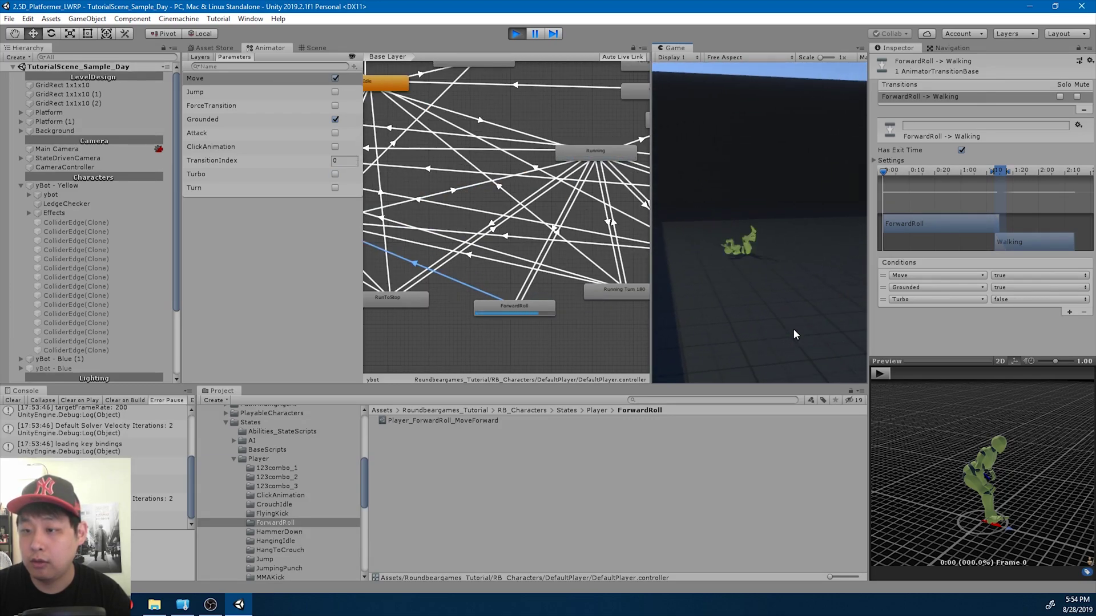
pyautogui.hotkey('shift', 'd')
pyautogui.press('s')
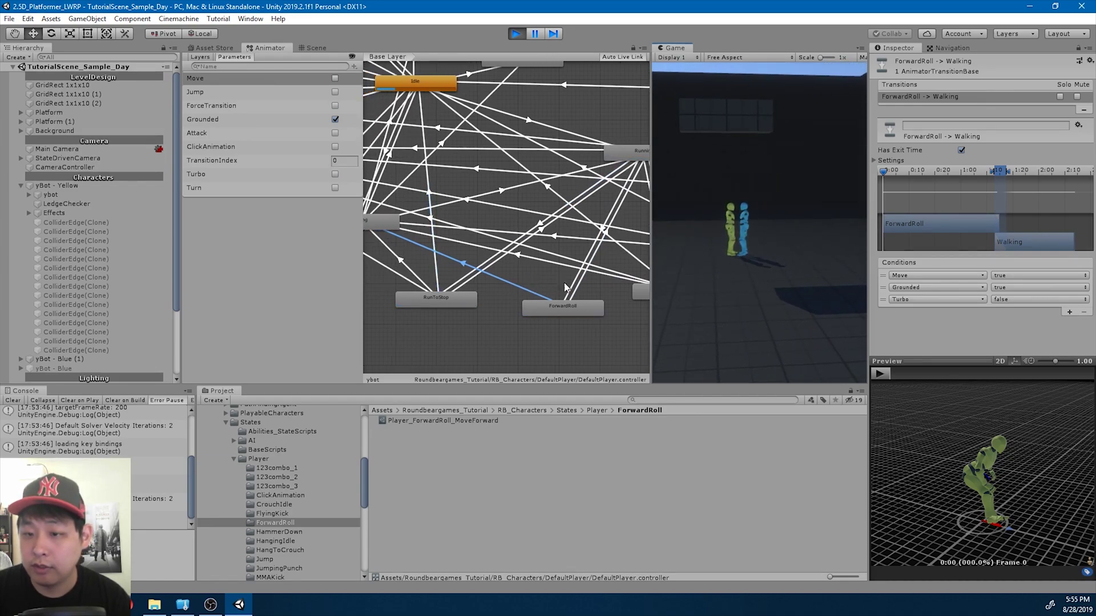
# Lengthen the ForwardRoll -> Walking transition's blend to about eight frames by ending it later, and preview the result.
pyautogui.click(56, 195)
pyautogui.click(495, 274)
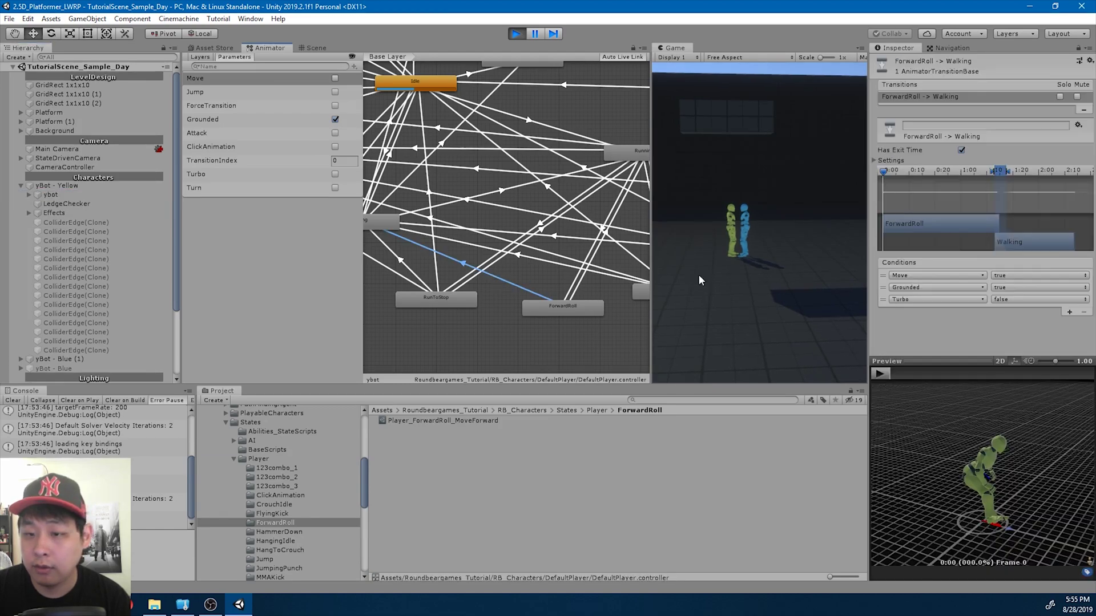
pyautogui.scroll(8, 1025, 197)
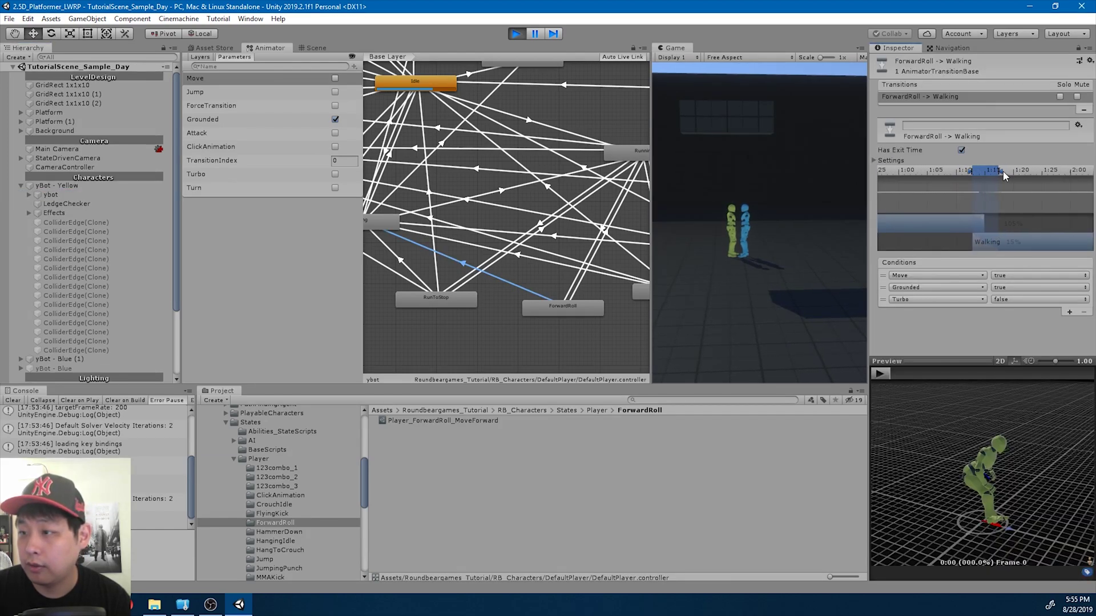
pyautogui.moveTo(1004, 171); pyautogui.dragTo(1017, 171)
pyautogui.click(880, 373)
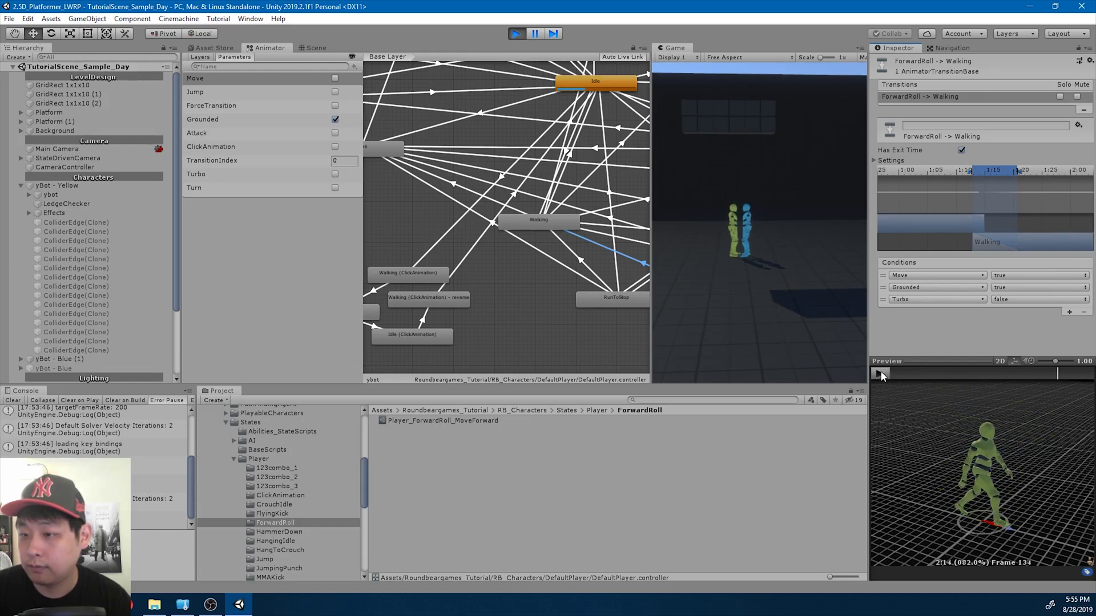
# Test a roll from a run in the running game to check the longer blend into Walking.
pyautogui.click(779, 280)
pyautogui.hotkey('shift', 'a')
pyautogui.press('s')
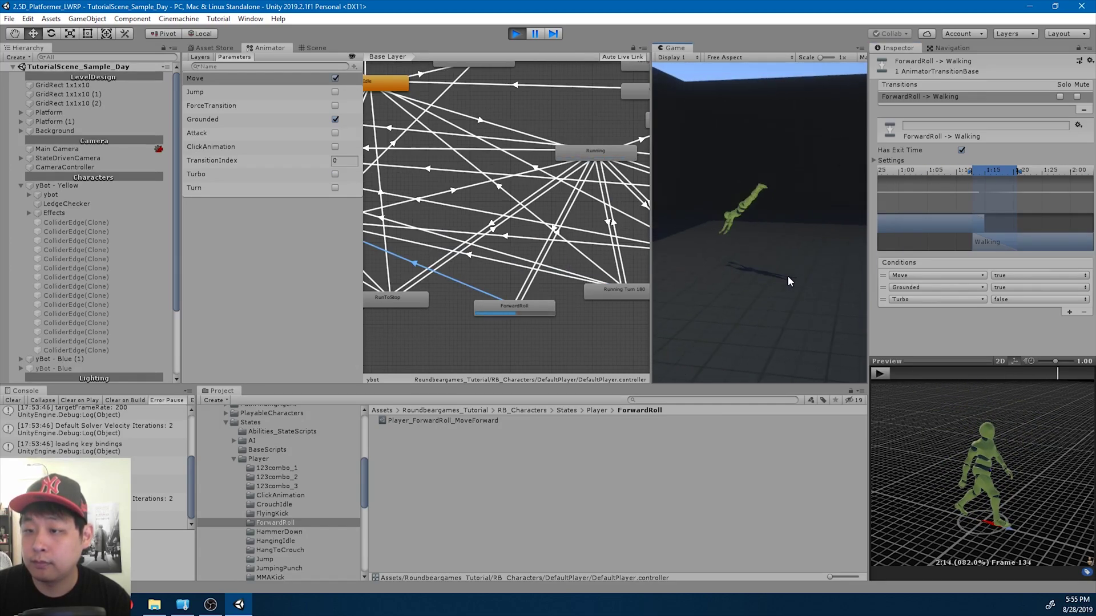
pyautogui.press('shift')
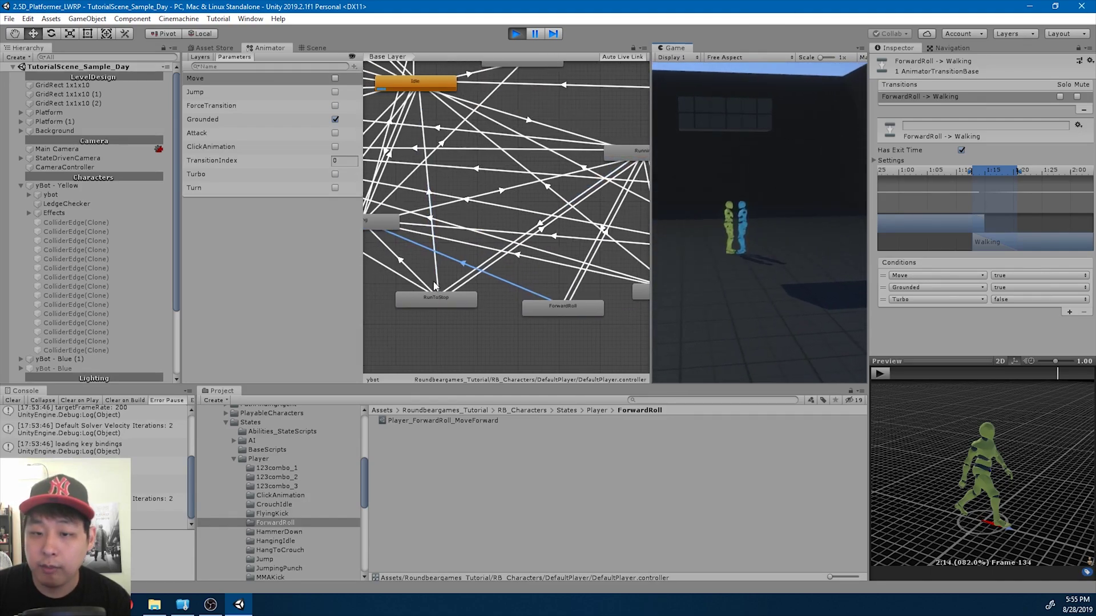
# Try a speed of 1.5 on the ForwardRoll state and test it with a run in the game.
pyautogui.click(563, 308)
pyautogui.click(974, 98)
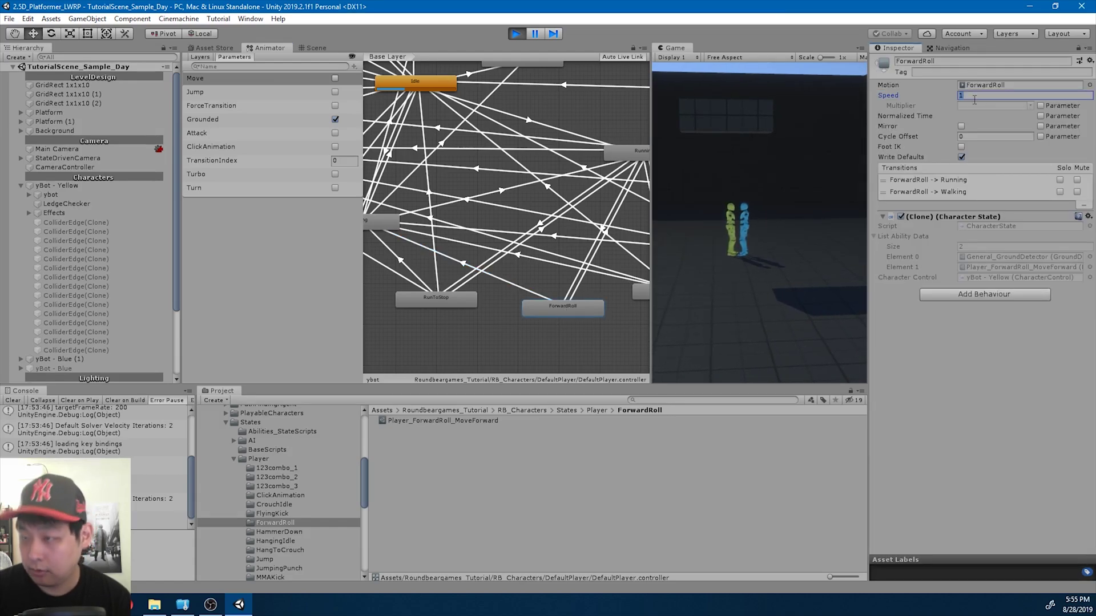
pyautogui.write('1.5')
pyautogui.press('Return')
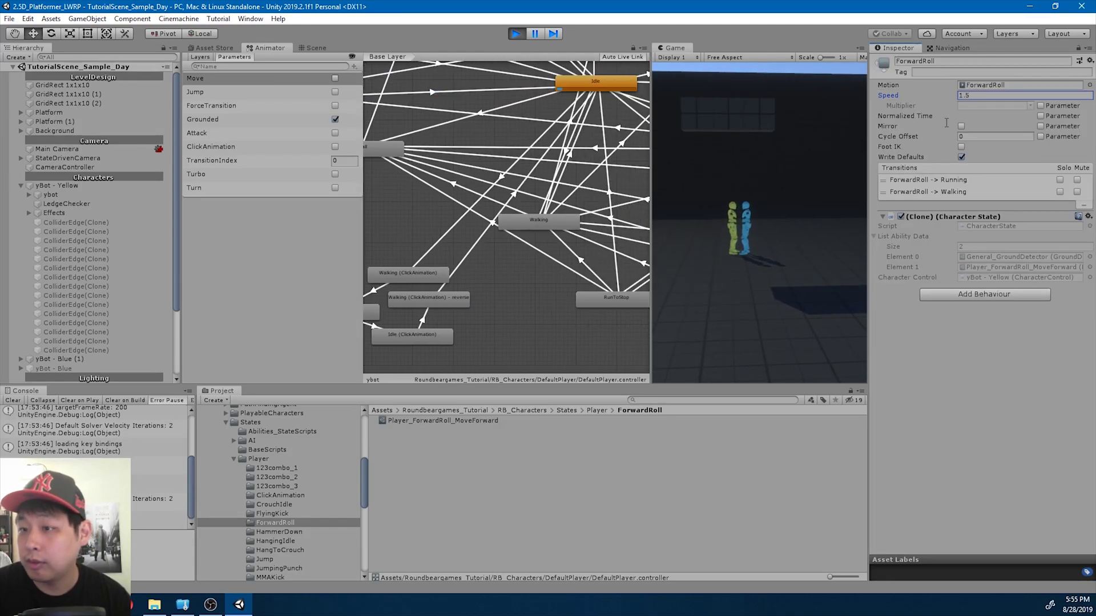
pyautogui.click(792, 242)
pyautogui.hotkey('shift', 'a')
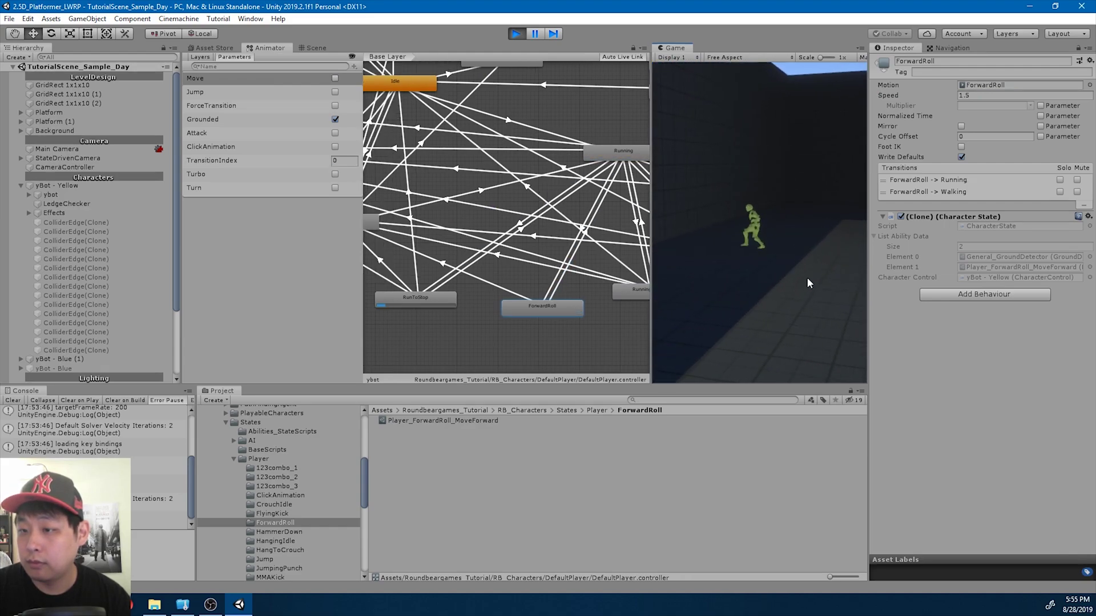
# Set the ForwardRoll state's speed to 1.2, test rolling from a run, and stop the game.
pyautogui.click(999, 94)
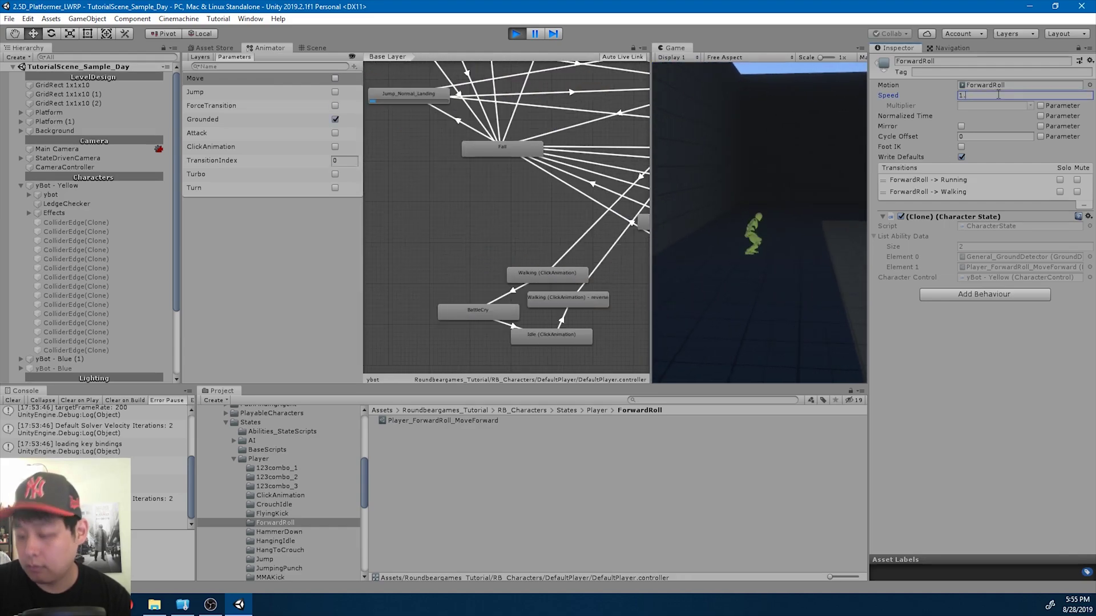
pyautogui.write('2')
pyautogui.click(723, 218)
pyautogui.hotkey('shift', 'd')
pyautogui.press('s')
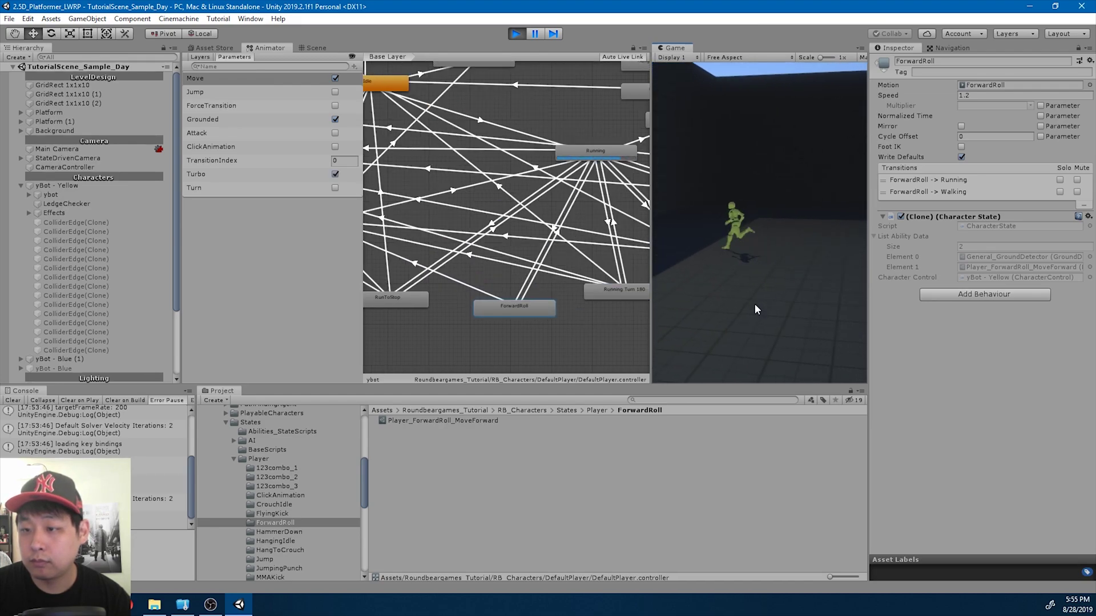
pyautogui.press('s')
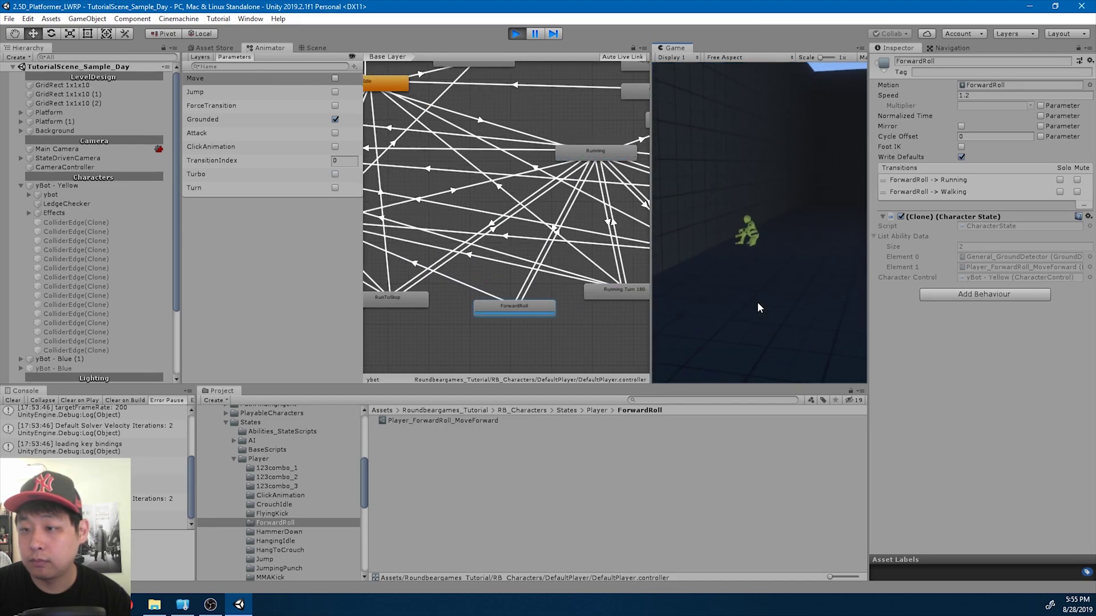
pyautogui.hotkey('ctrl', 'p')
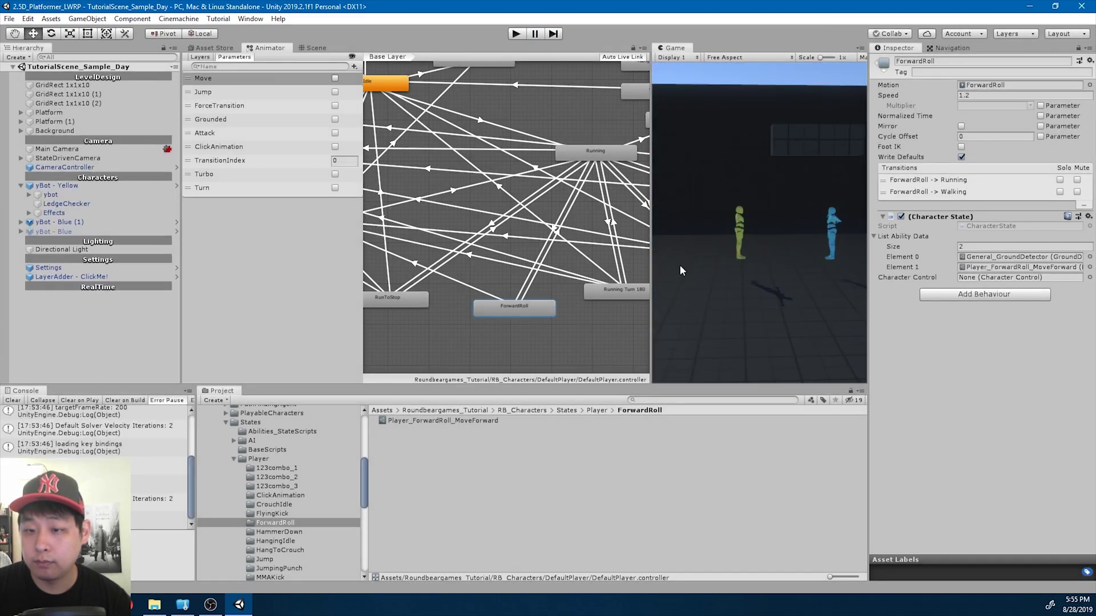
# Make a transition from the ForwardRoll state to the Idle state.
pyautogui.moveTo(535, 314); pyautogui.dragTo(563, 327, button='middle')
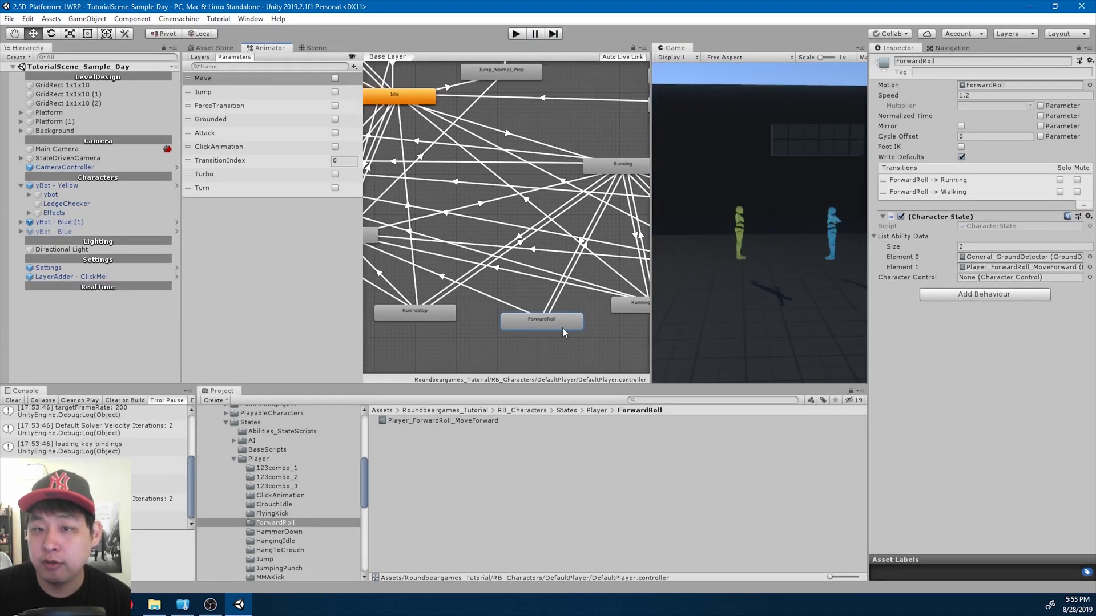
pyautogui.rightClick(558, 325)
pyautogui.click(588, 327)
pyautogui.click(399, 98)
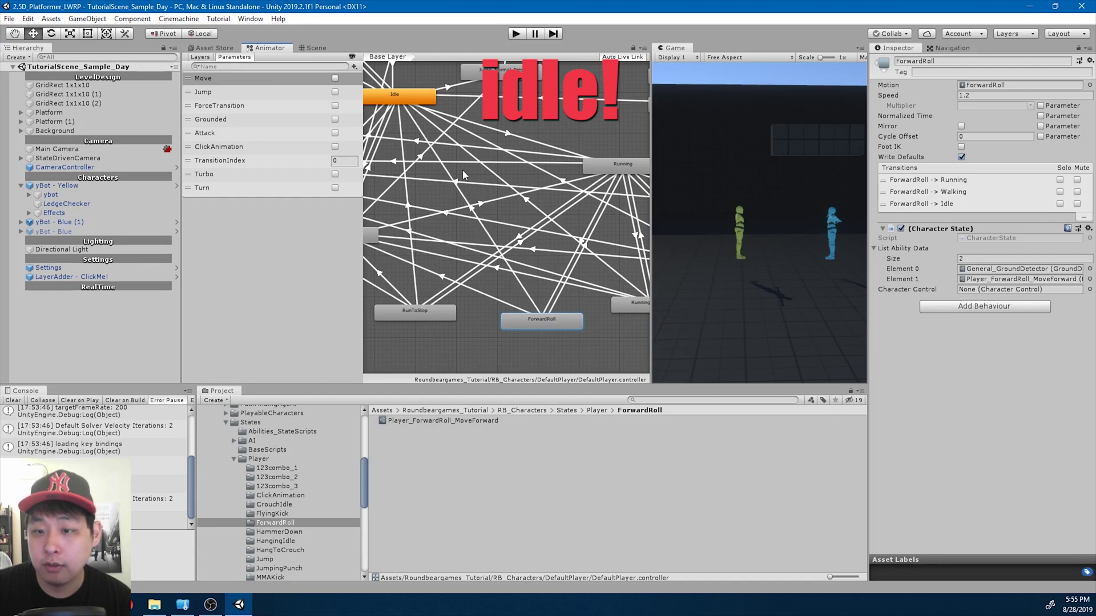
# Adjust the ForwardRoll -> Idle transition to a blend of about five frames, starting just before the roll clip ends, and preview it.
pyautogui.click(524, 293)
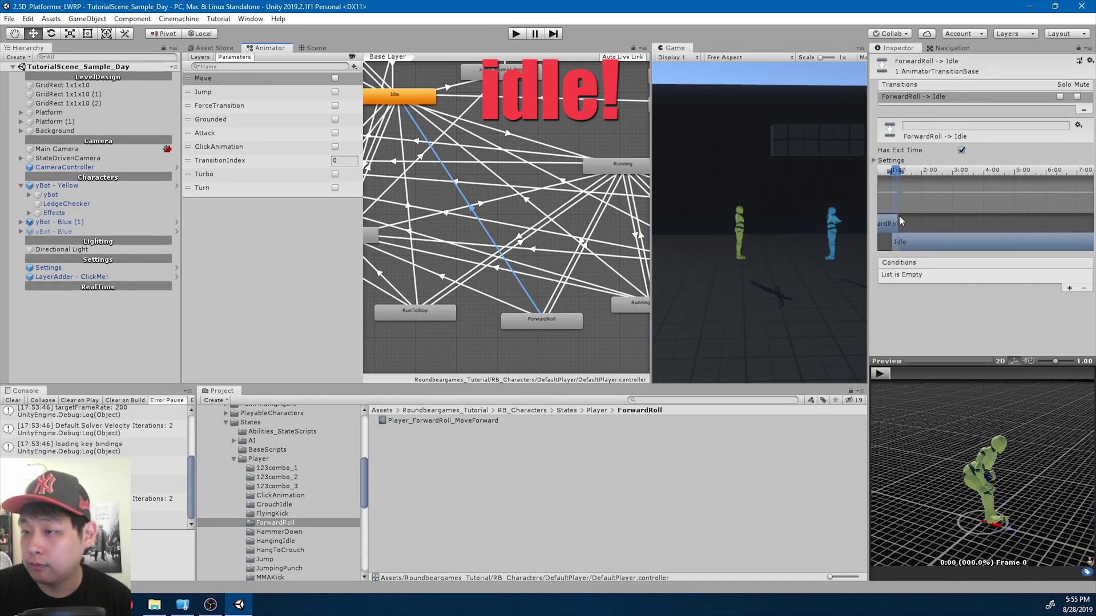
pyautogui.moveTo(899, 216); pyautogui.dragTo(955, 198)
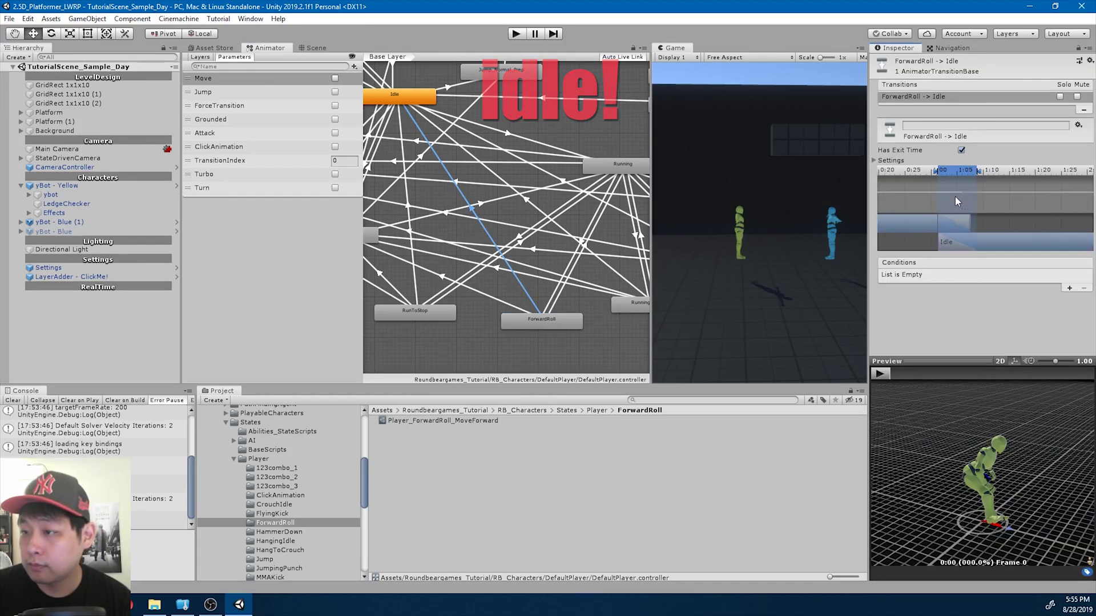
pyautogui.scroll(5, 954, 197)
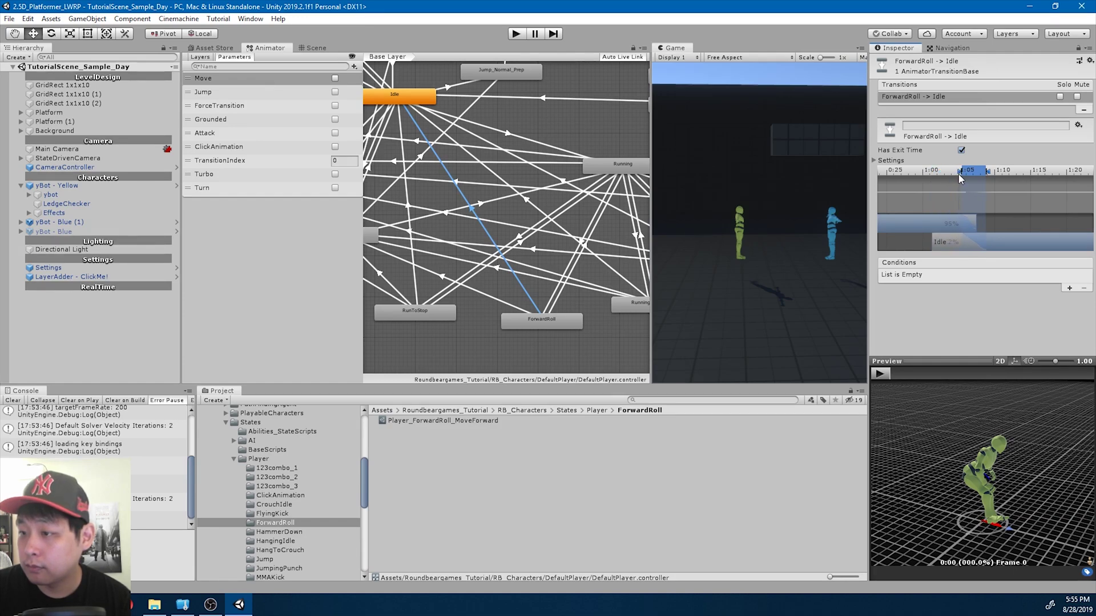
pyautogui.moveTo(961, 240); pyautogui.dragTo(1007, 215)
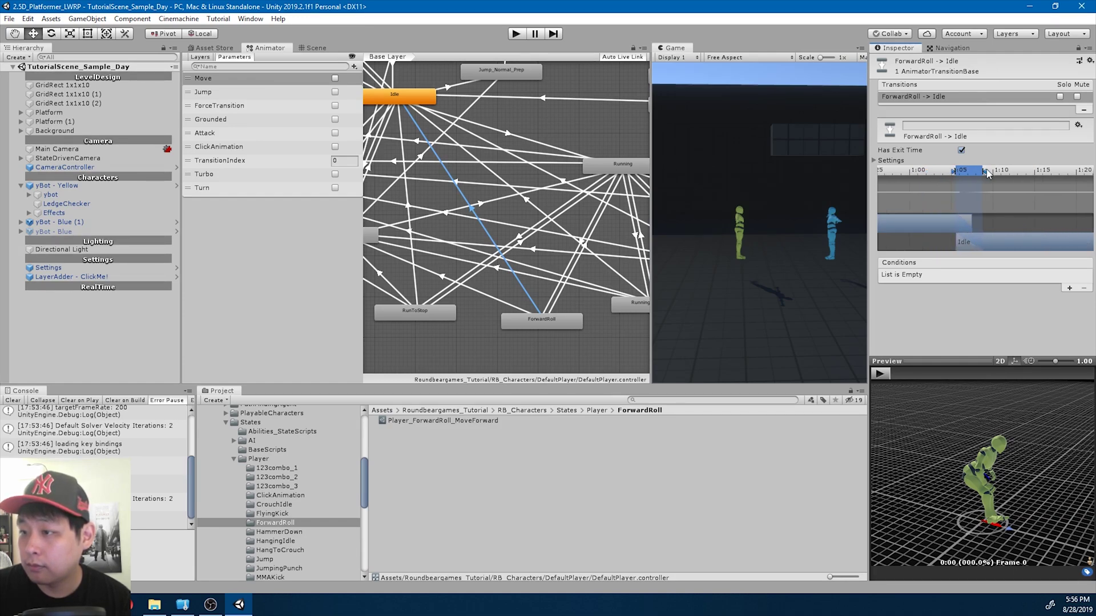
pyautogui.click(880, 374)
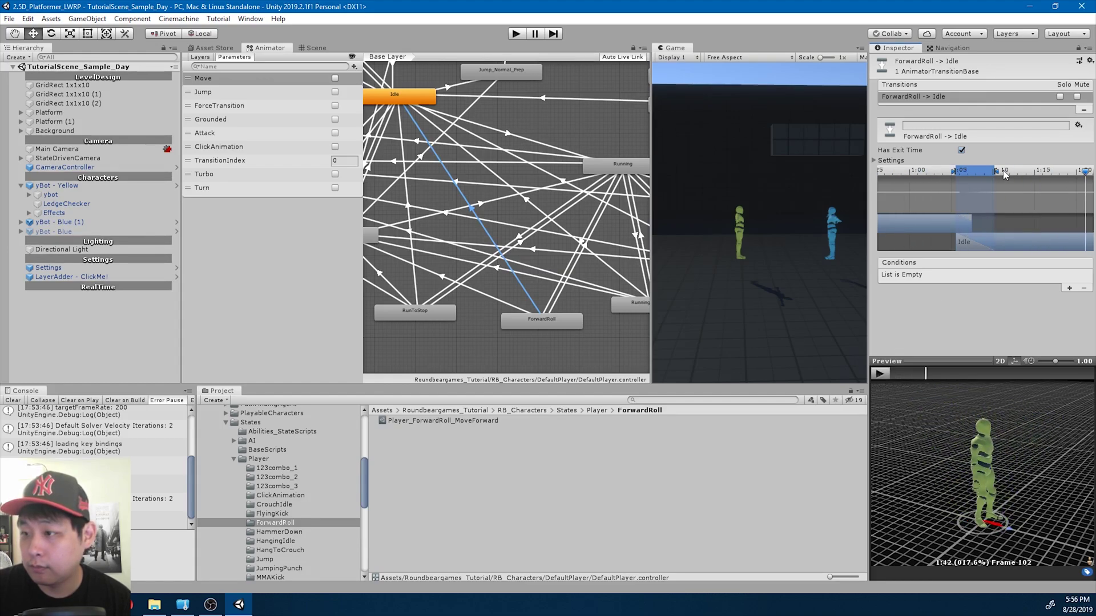
pyautogui.click(880, 373)
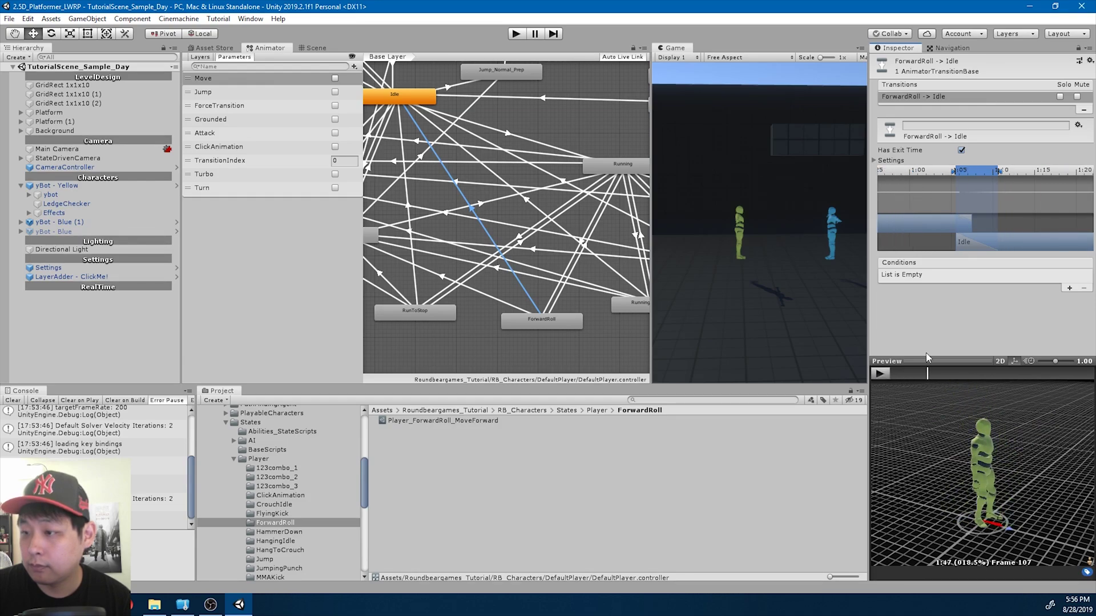
# Add a Grounded true condition to the ForwardRoll -> Idle transition.
pyautogui.click(1070, 288)
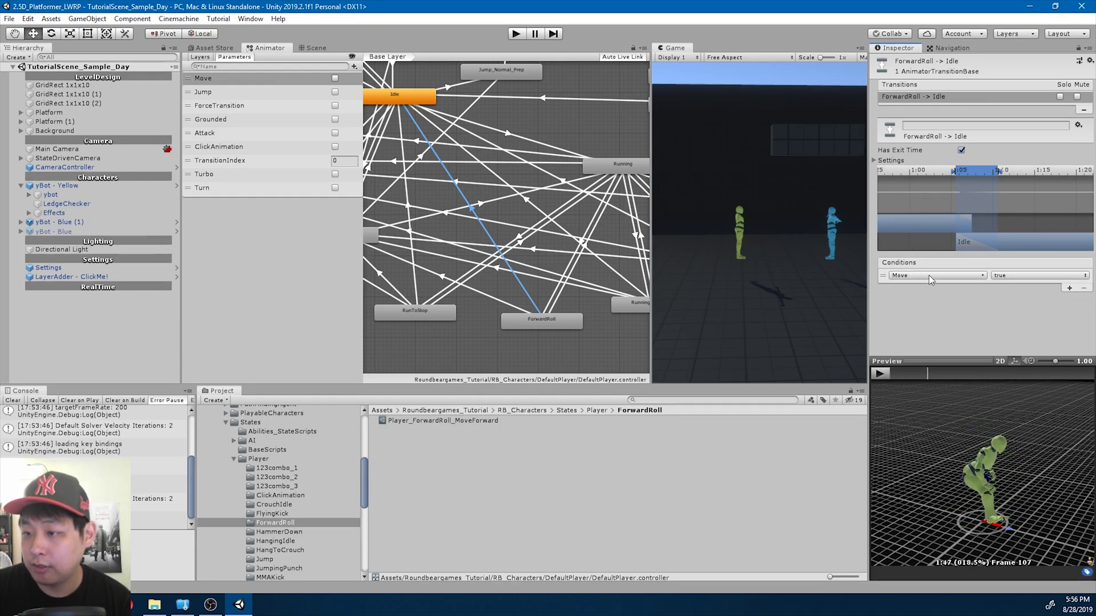
pyautogui.click(899, 276)
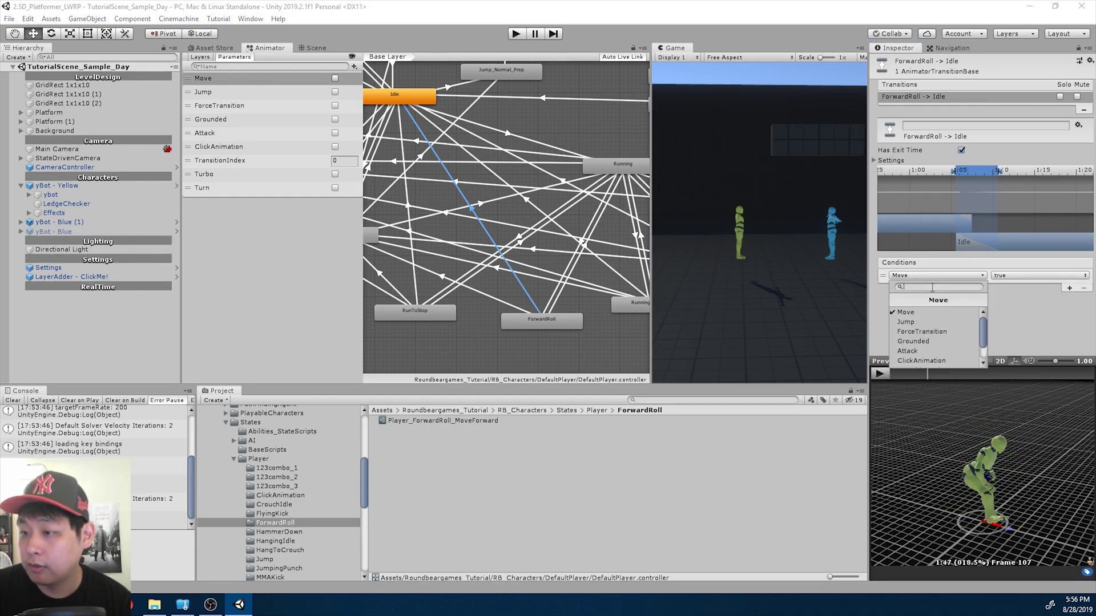
pyautogui.click(935, 341)
pyautogui.click(1005, 276)
pyautogui.click(1009, 289)
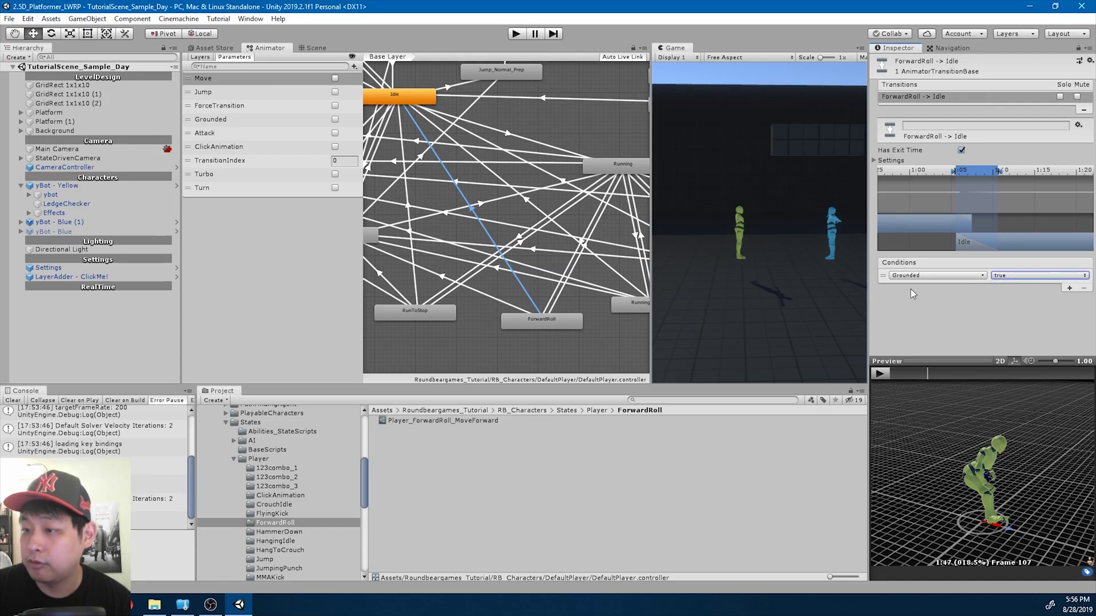
# Run the game, test rolls in both directions with the new Idle transition, inspect its timeline, and stop the game.
pyautogui.click(515, 34)
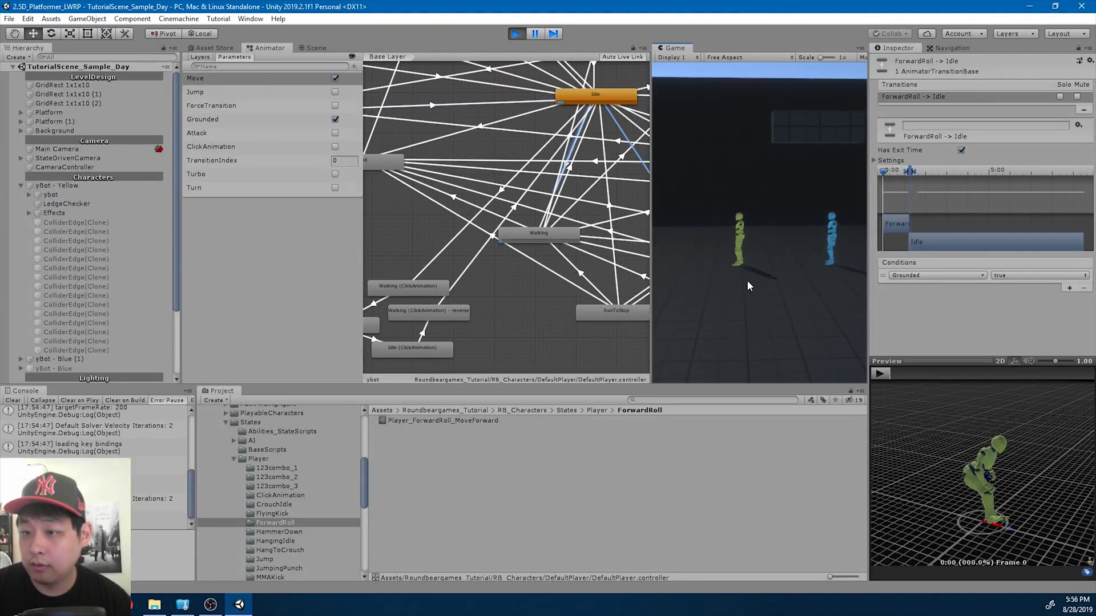
pyautogui.press('a')
pyautogui.press('s')
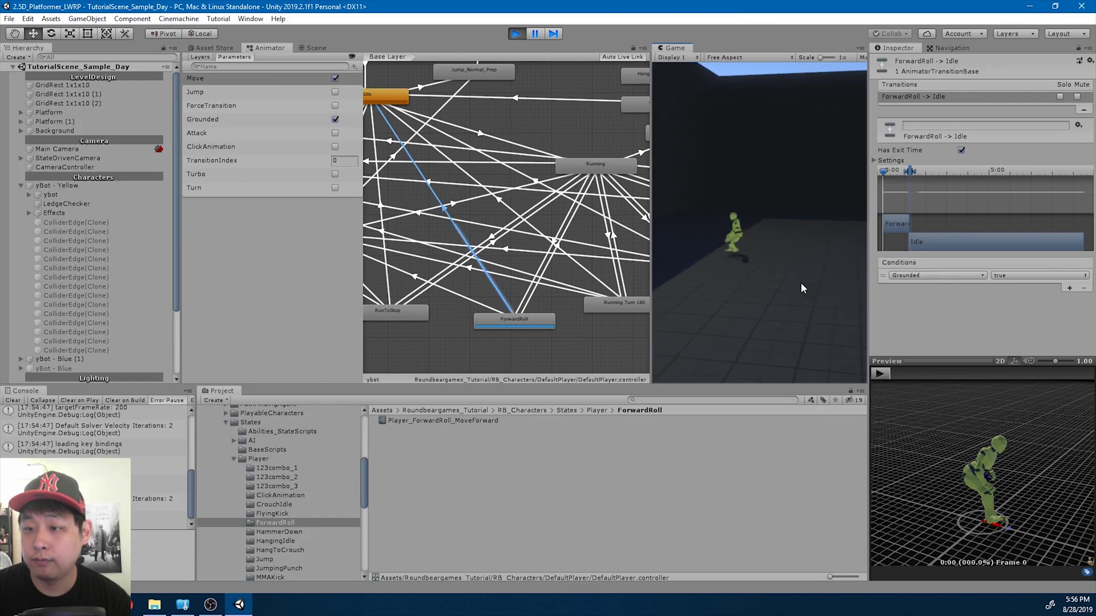
pyautogui.press('a')
pyautogui.press('shift')
pyautogui.press('d')
pyautogui.press('s')
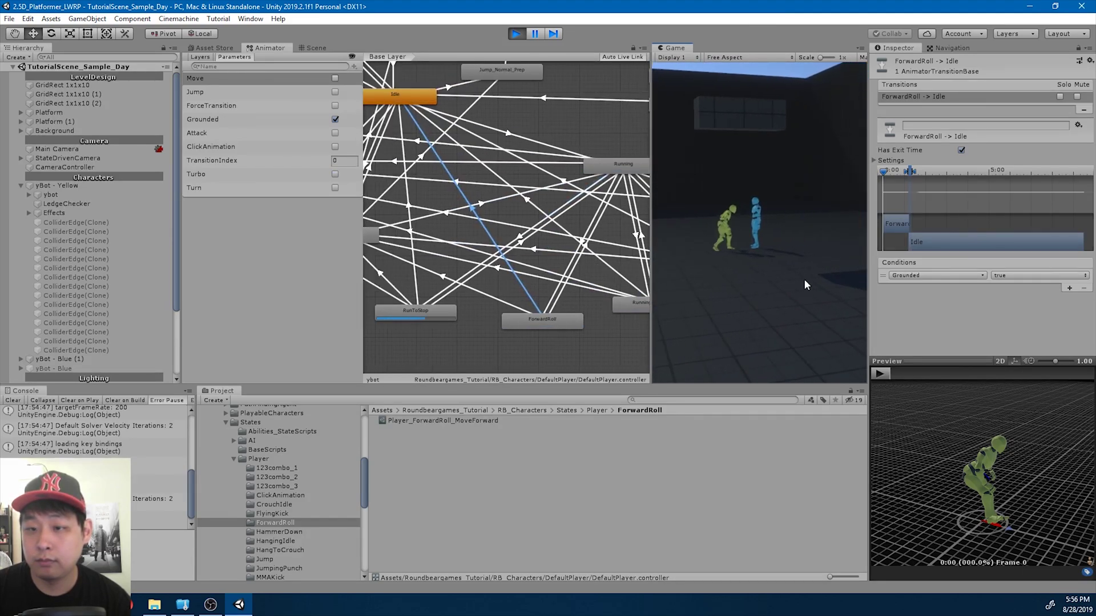
pyautogui.moveTo(916, 204); pyautogui.dragTo(971, 204, button='middle')
pyautogui.scroll(5, 972, 204)
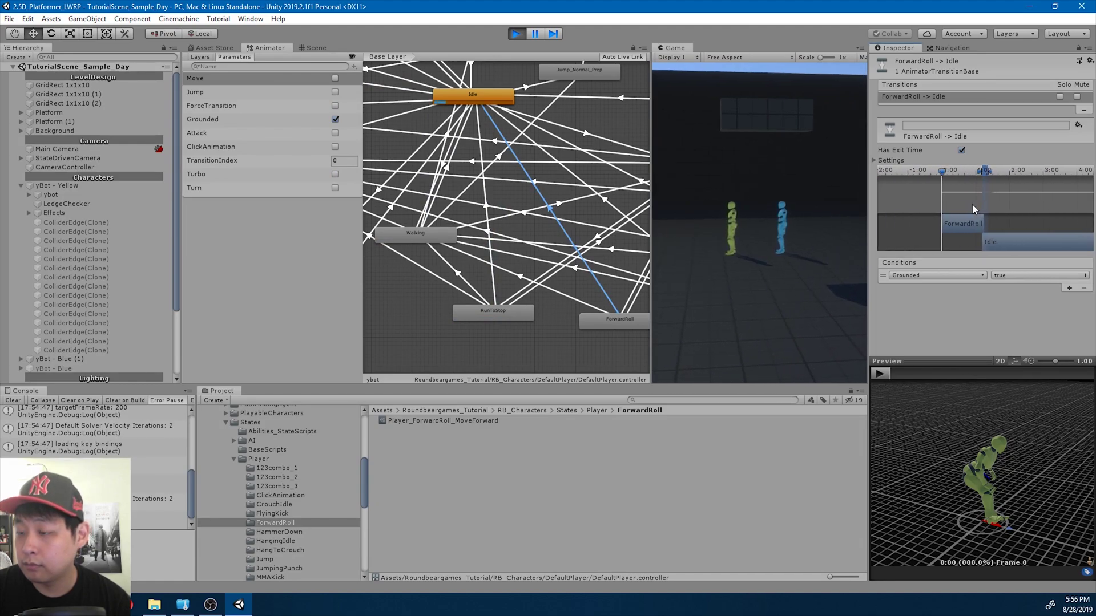
pyautogui.scroll(5, 981, 201)
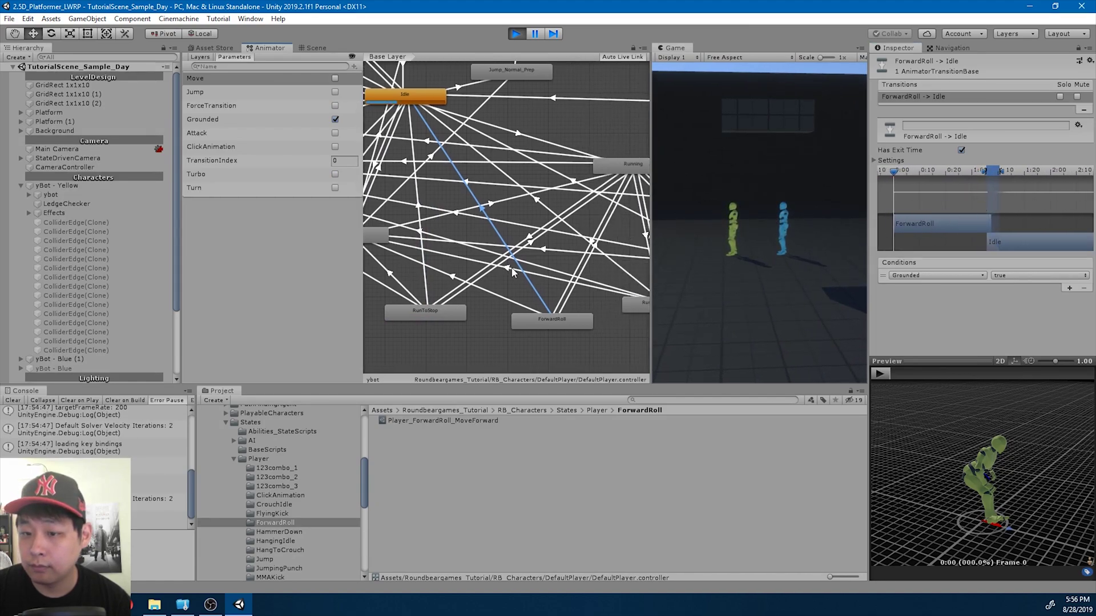
pyautogui.click(517, 34)
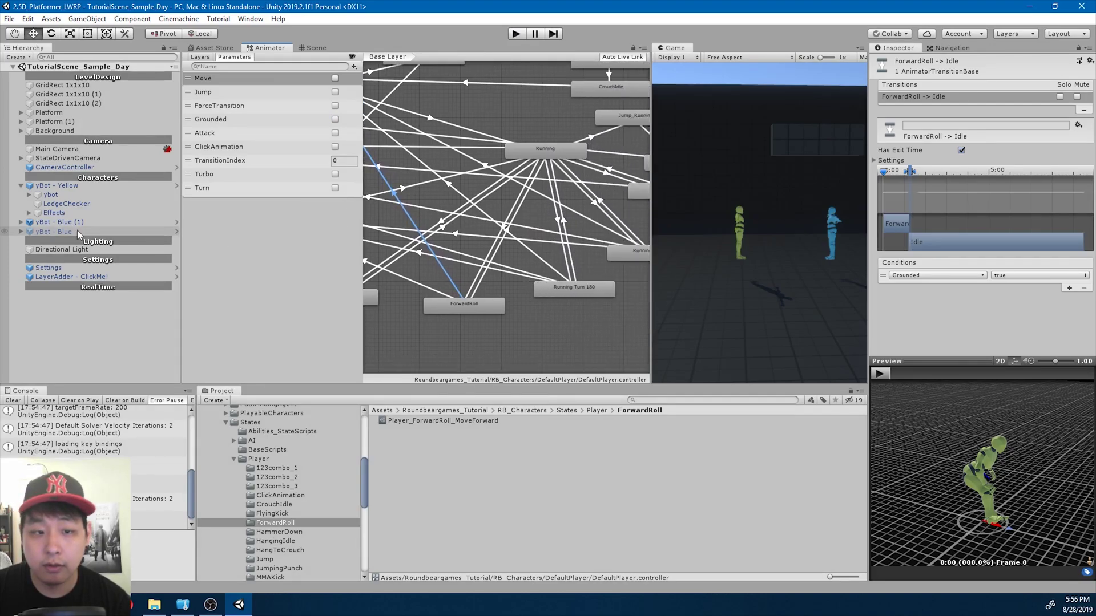
# Start the ForwardRoll -> Running transition's blend slightly earlier, at about 1:05 on its timeline.
pyautogui.click(82, 195)
pyautogui.moveTo(481, 288); pyautogui.dragTo(537, 302, button='middle')
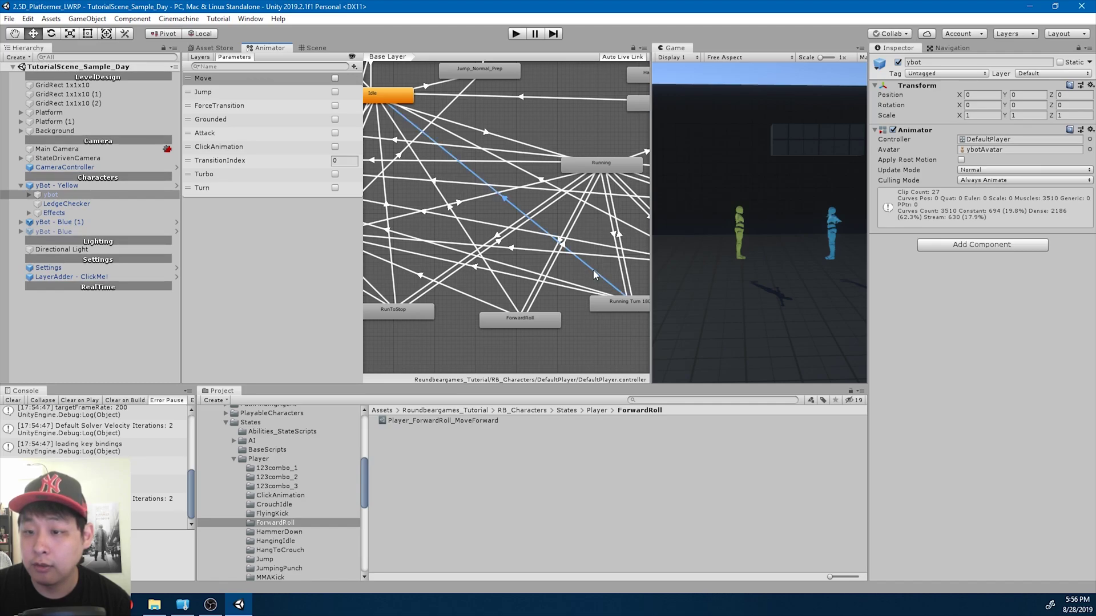
pyautogui.click(593, 271)
pyautogui.click(537, 291)
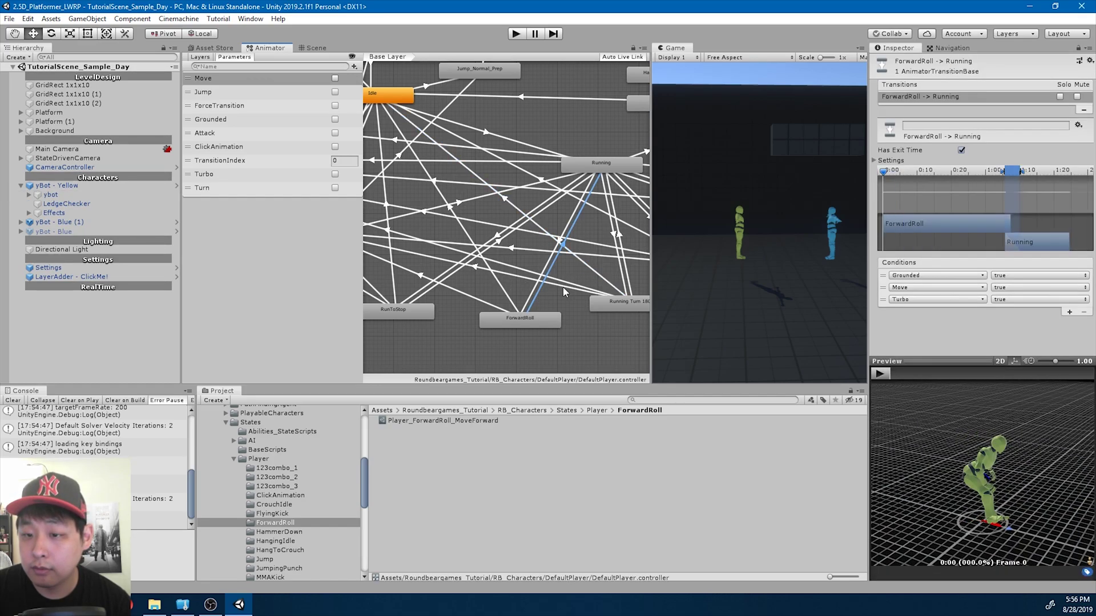
pyautogui.scroll(3, 1008, 220)
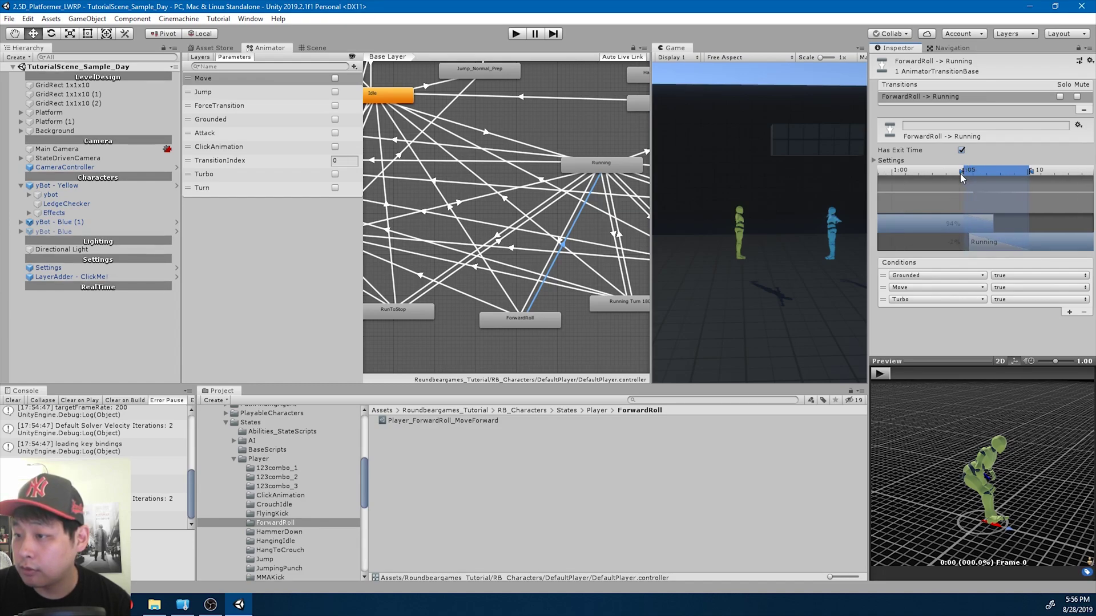
pyautogui.moveTo(954, 176); pyautogui.dragTo(954, 176)
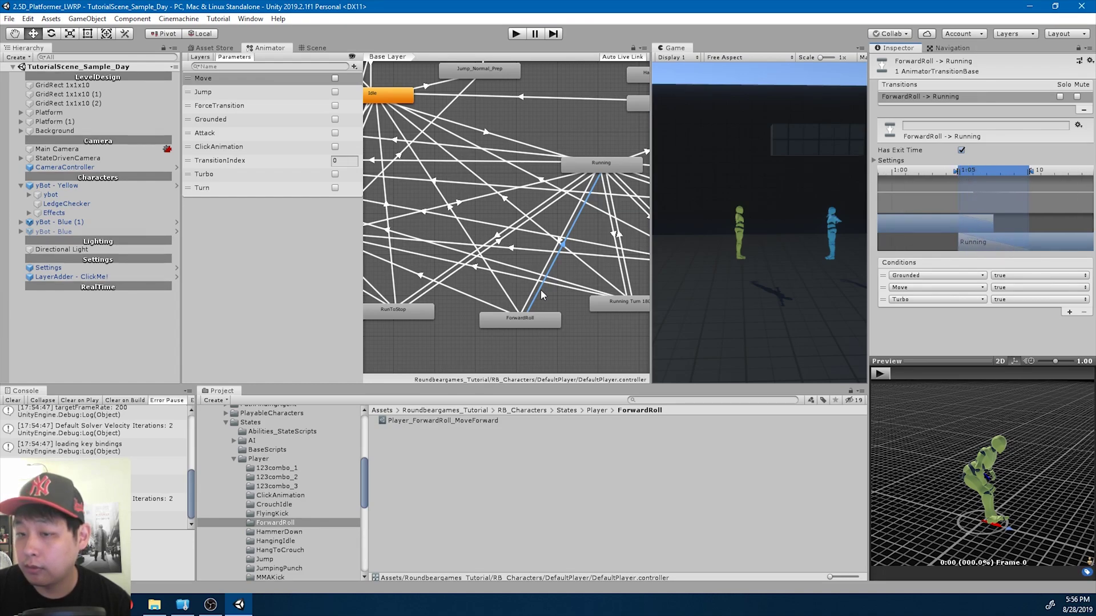
# Start the ForwardRoll -> Walking transition's blend slightly earlier, at about 1:05 on its timeline.
pyautogui.moveTo(490, 288); pyautogui.dragTo(580, 287, button='middle')
pyautogui.click(577, 296)
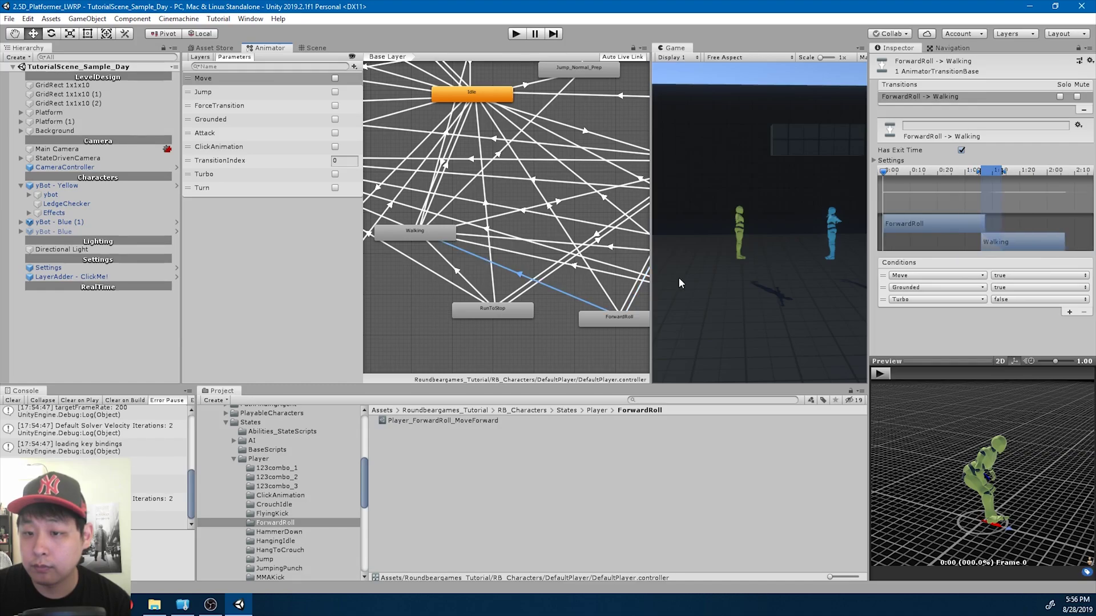
pyautogui.scroll(4, 982, 183)
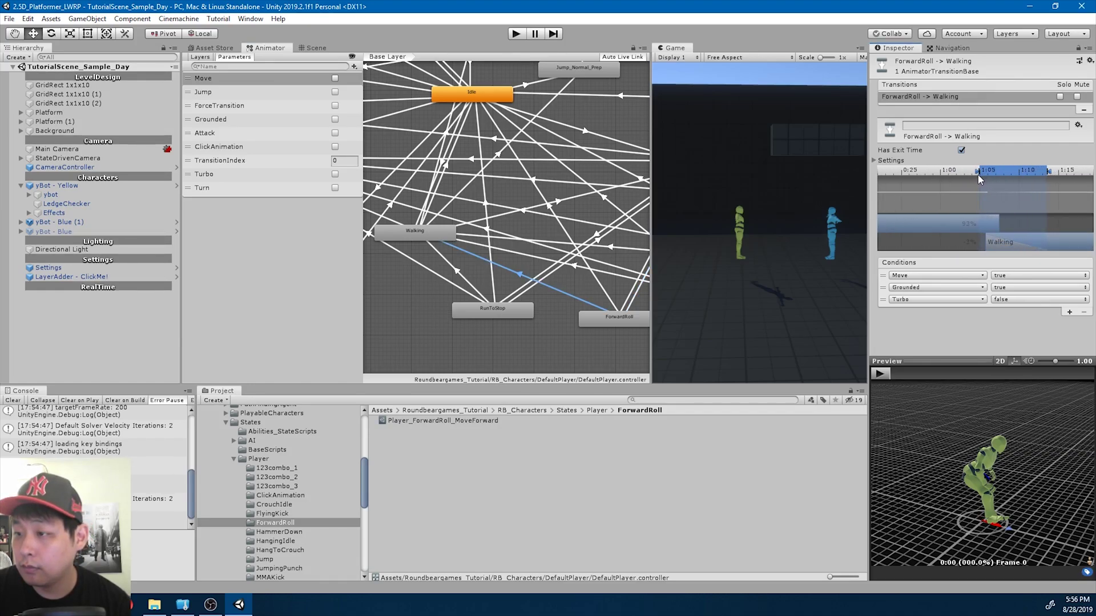
pyautogui.moveTo(1023, 245); pyautogui.dragTo(1019, 245)
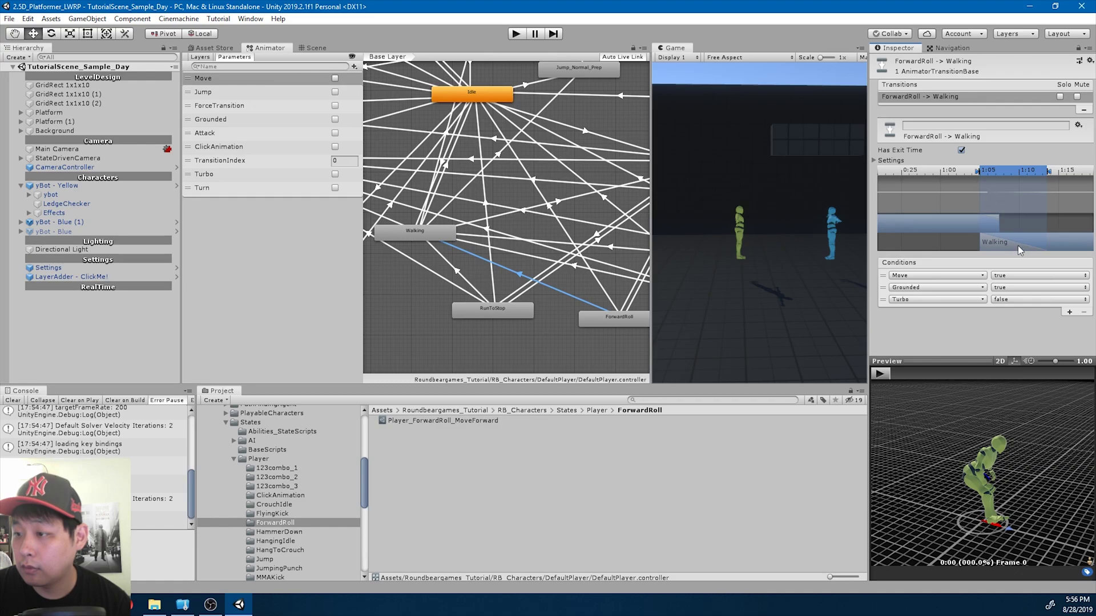
# Run the game, test forward rolls while running with the adjusted Walking transition, and stop the game.
pyautogui.click(520, 34)
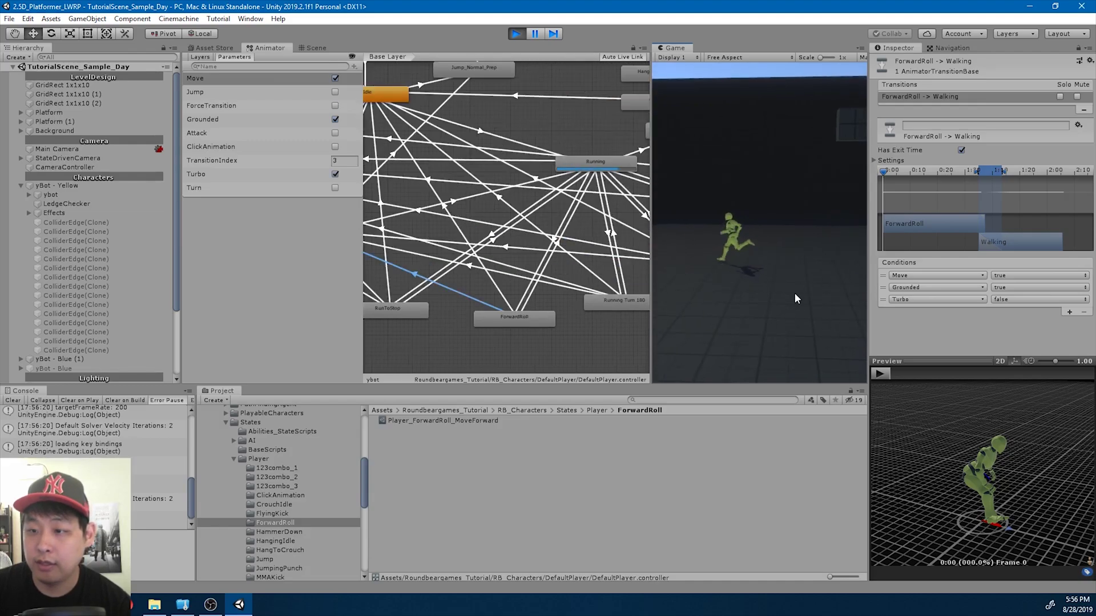
pyautogui.press('s')
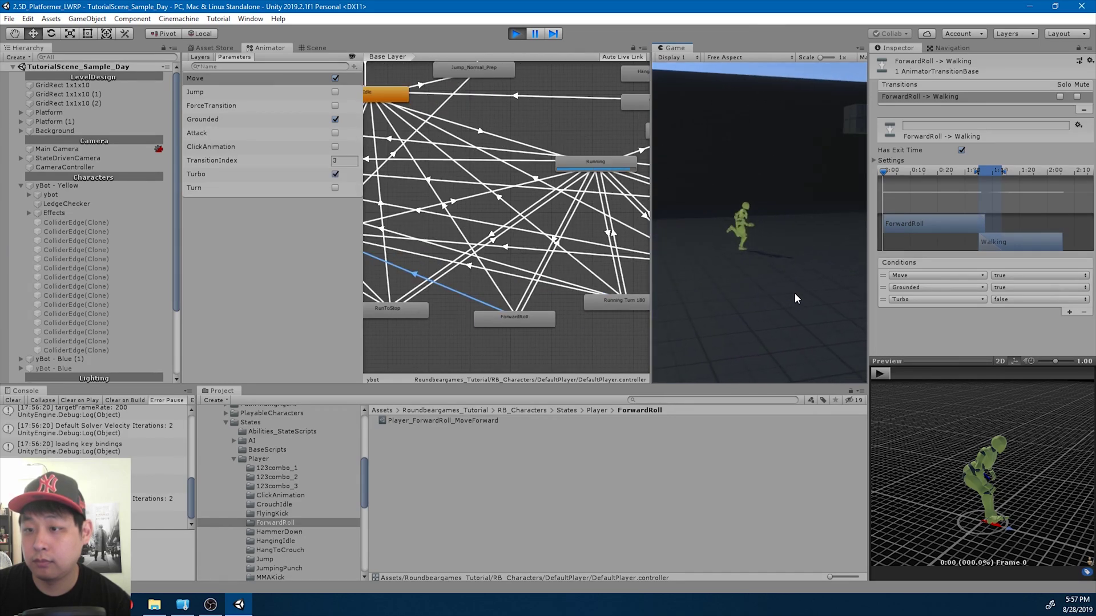
pyautogui.press('s')
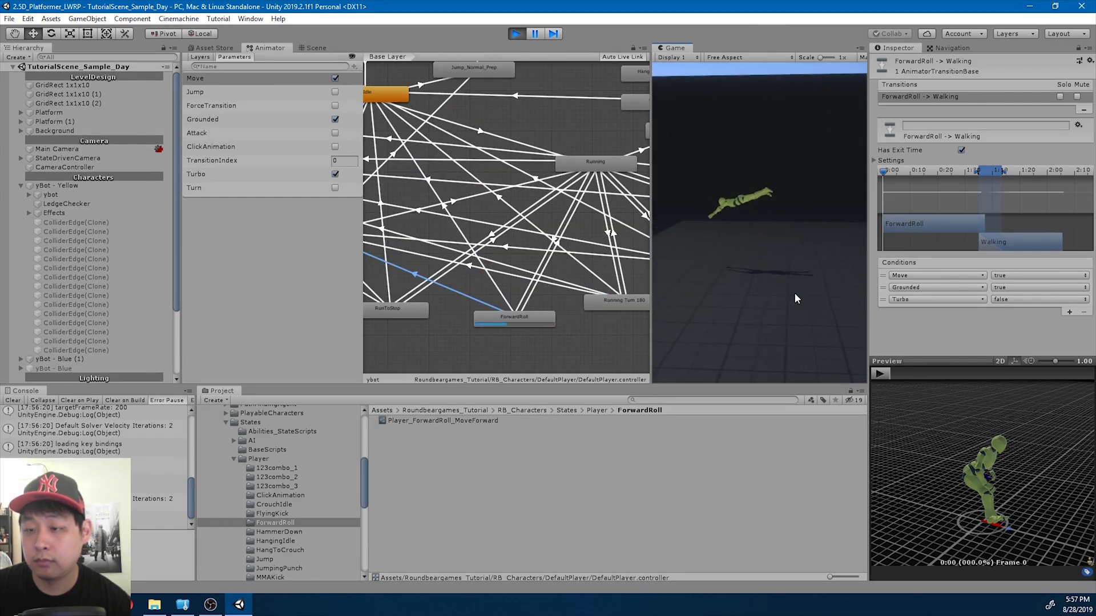
pyautogui.hotkey('ctrl', 'p')
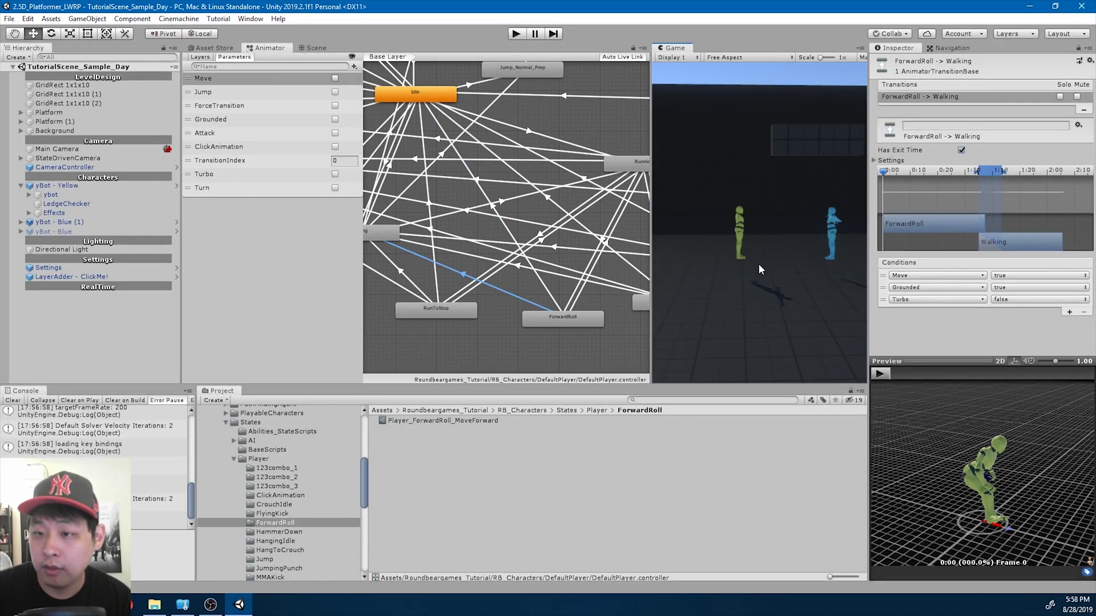
# Turn off Has Exit Time on the Running -> ForwardRoll transition.
pyautogui.scroll(5, 528, 229)
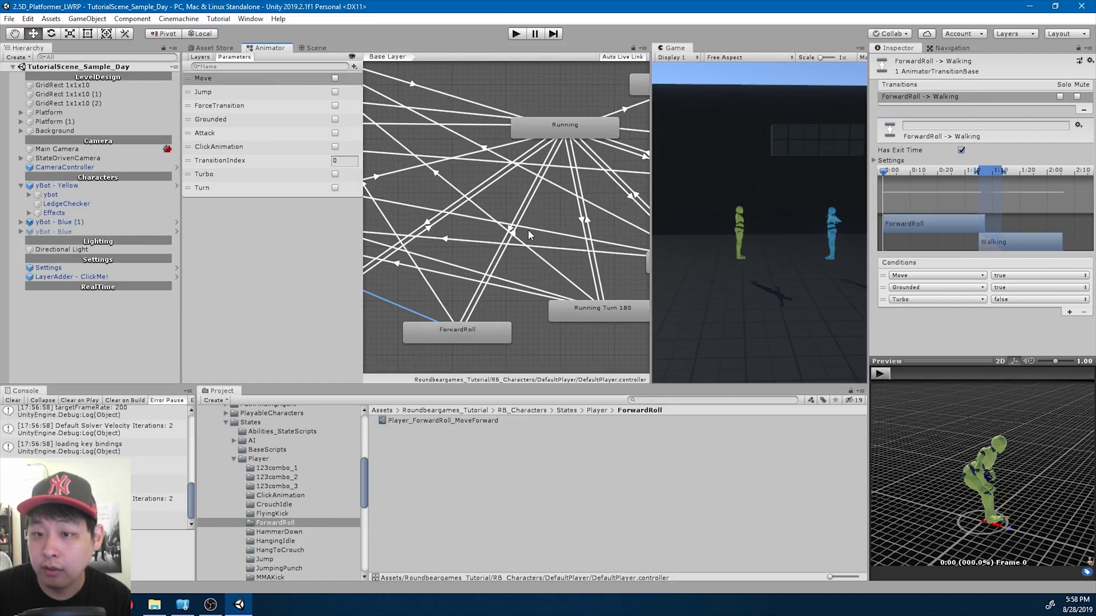
pyautogui.click(509, 226)
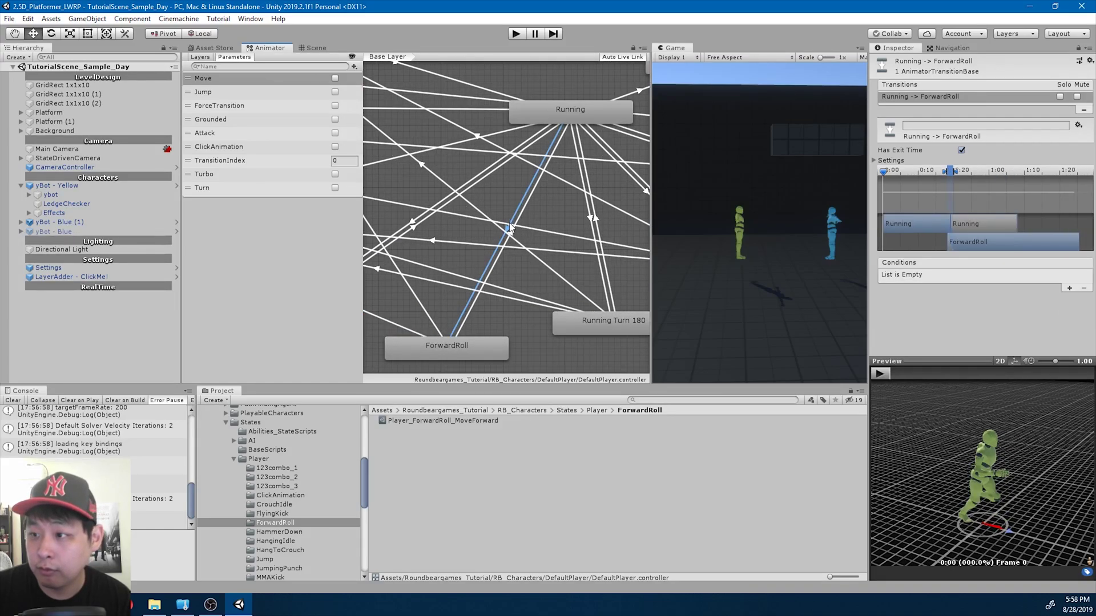
pyautogui.click(961, 151)
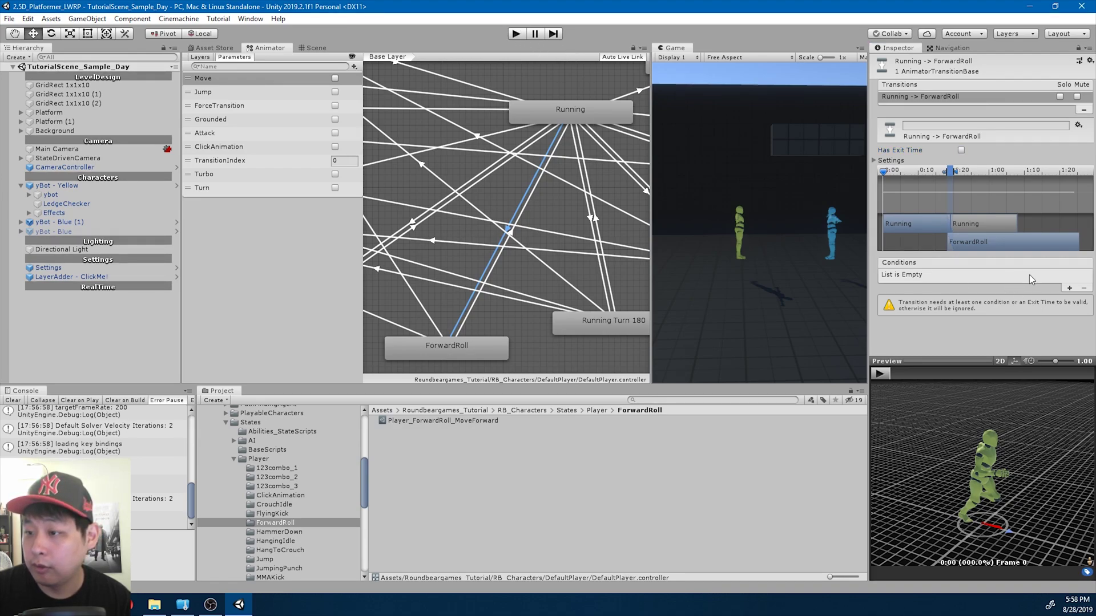
# Add a TransitionIndex Equals 3 condition to the Running -> ForwardRoll transition and play its preview.
pyautogui.click(1069, 288)
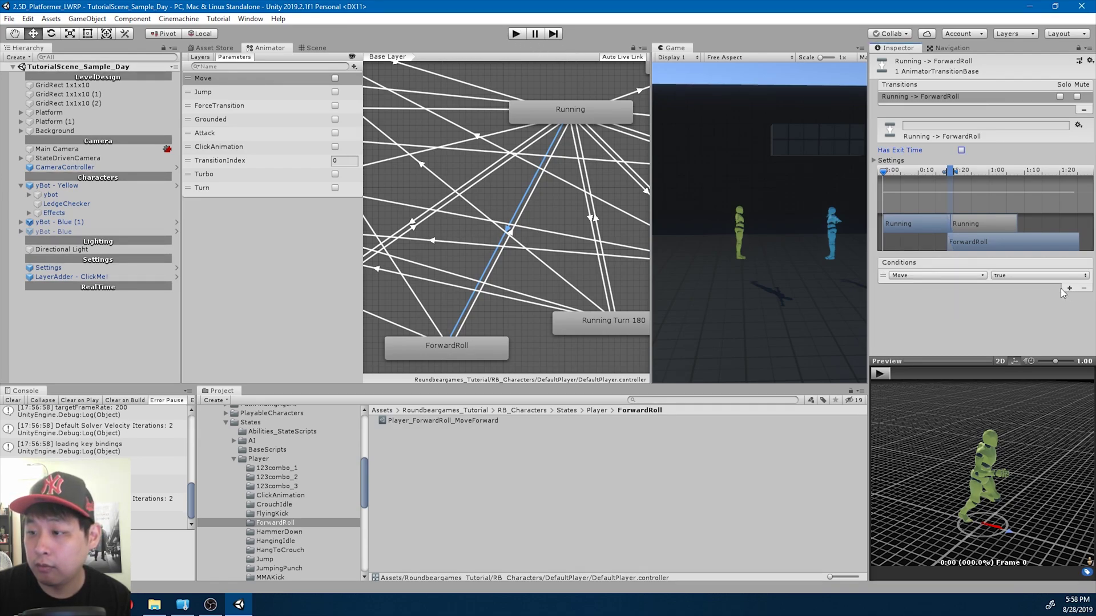
pyautogui.click(936, 275)
pyautogui.scroll(-3, 985, 336)
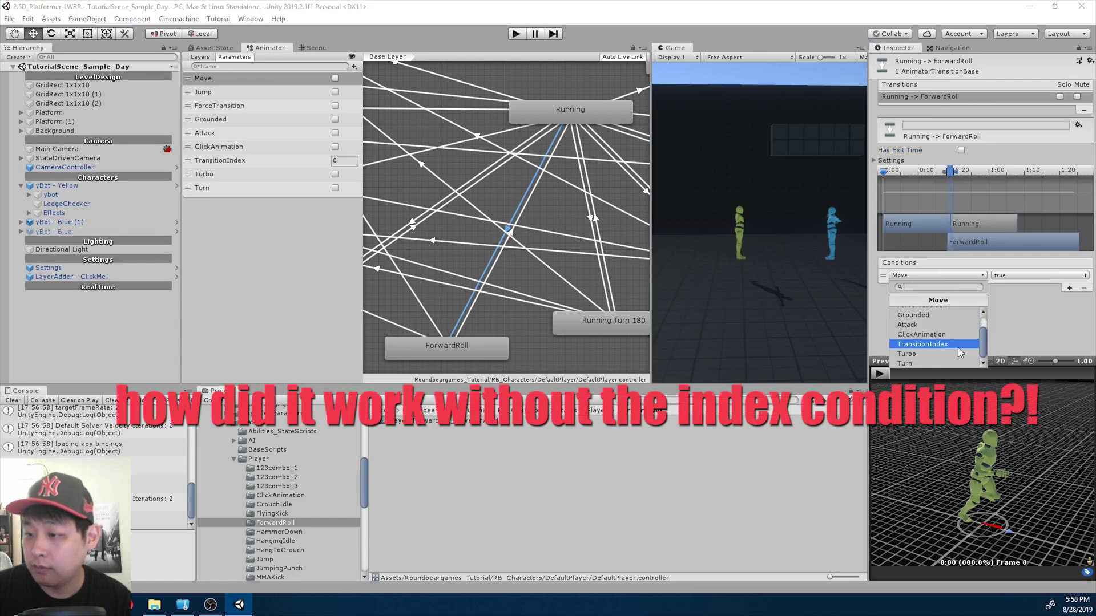
pyautogui.click(949, 345)
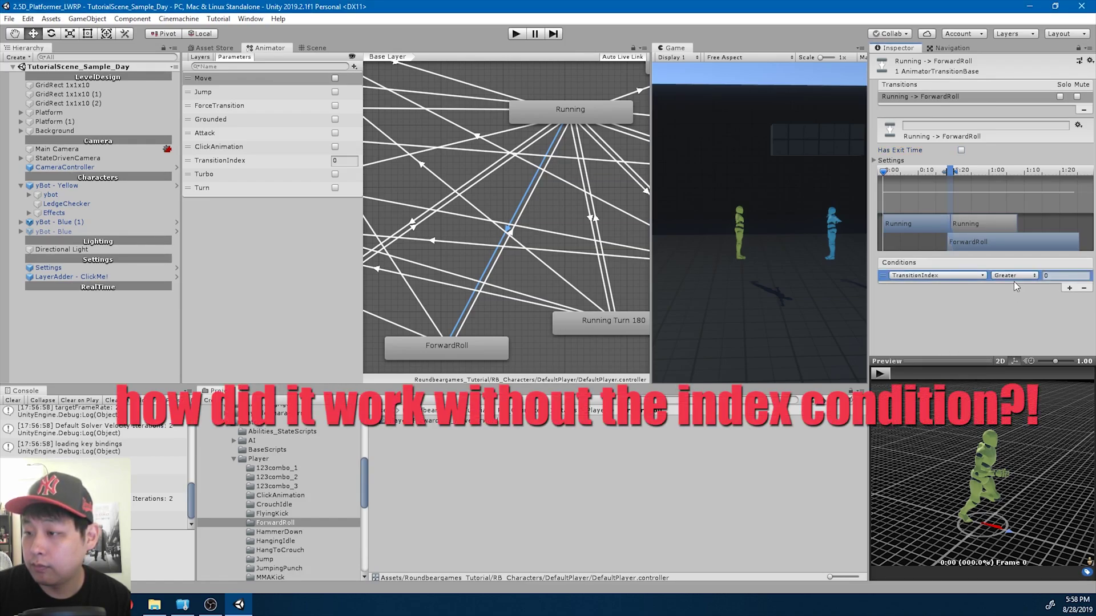
pyautogui.click(1013, 282)
pyautogui.click(1021, 312)
pyautogui.write('3')
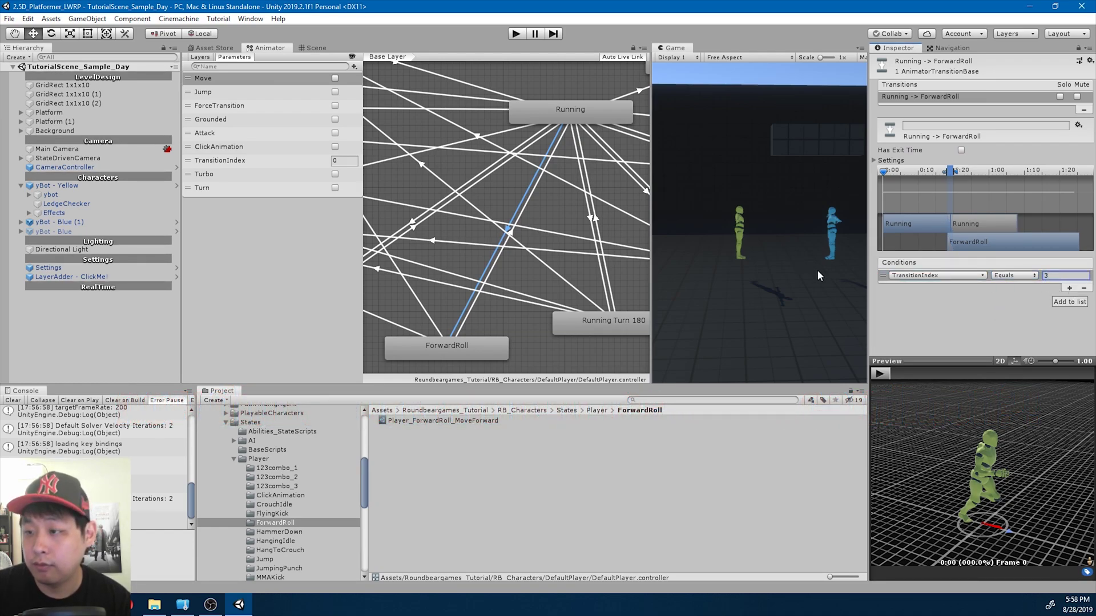
pyautogui.click(882, 373)
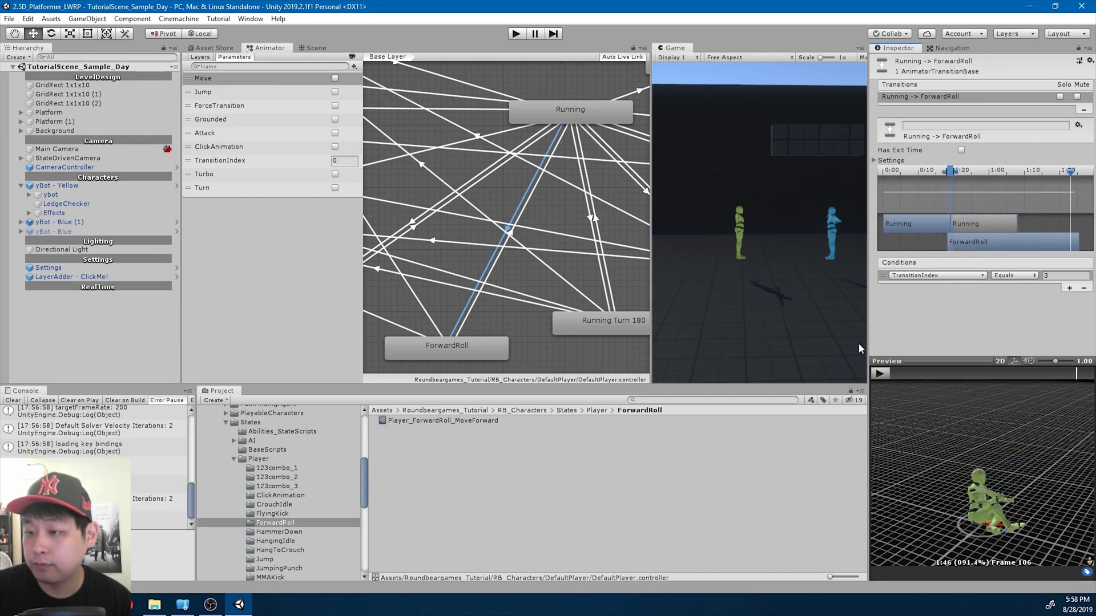
# Run the game, test how promptly rolls start from running and how turning follows them, and stop the game.
pyautogui.click(516, 33)
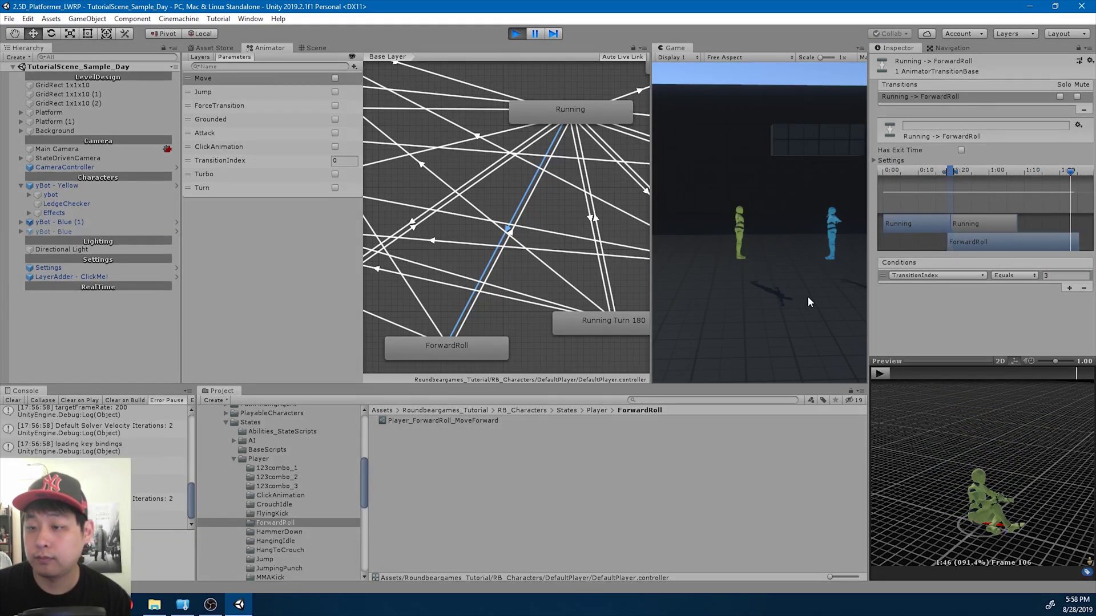
pyautogui.hotkey('shift', 'a')
pyautogui.press('s')
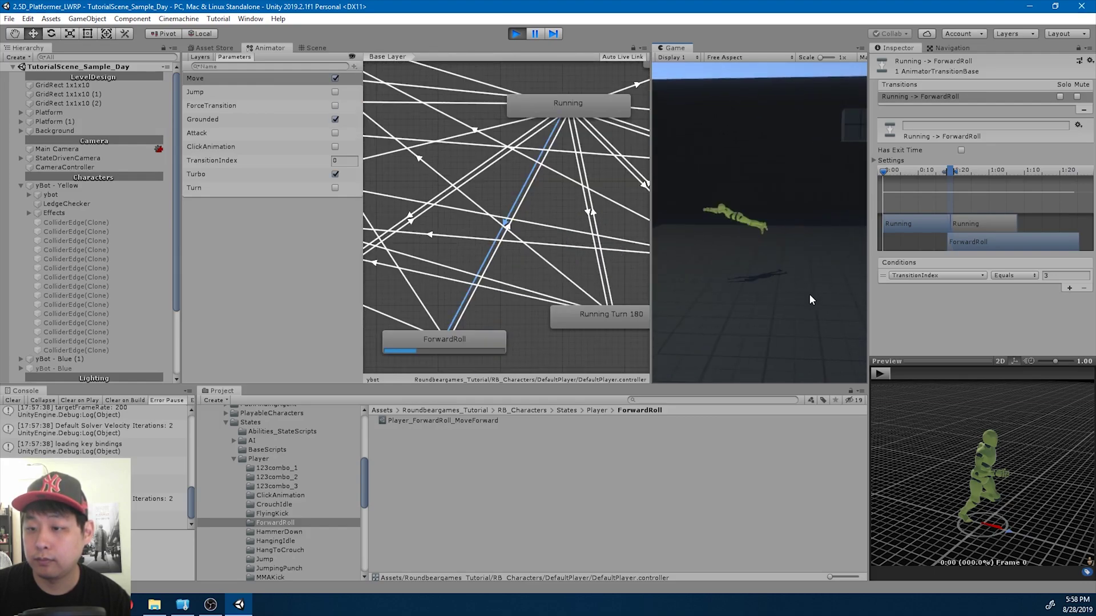
pyautogui.press('d')
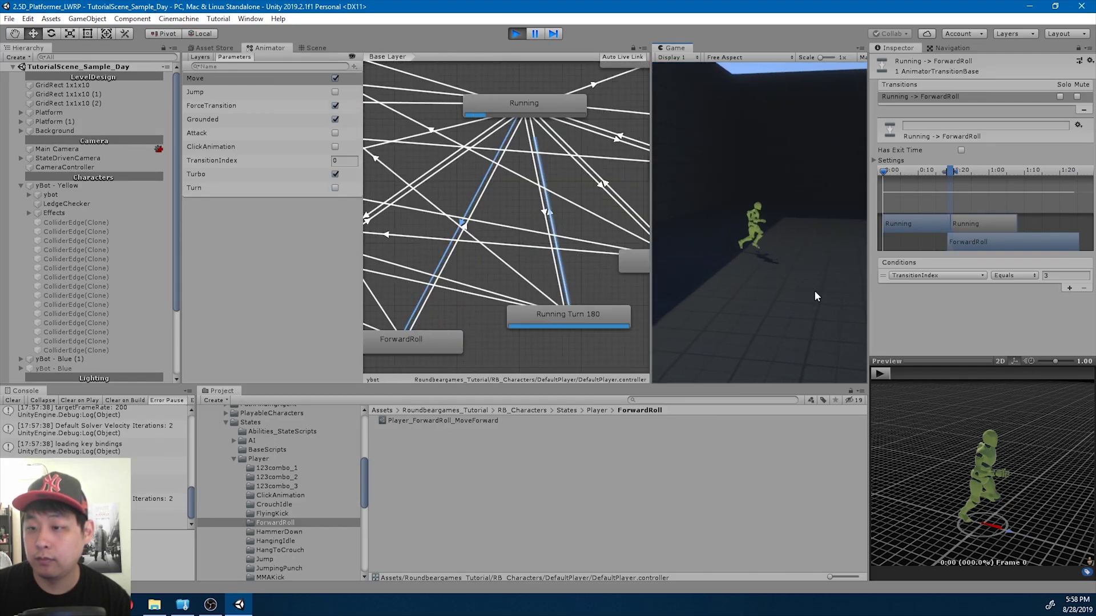
pyautogui.press('s')
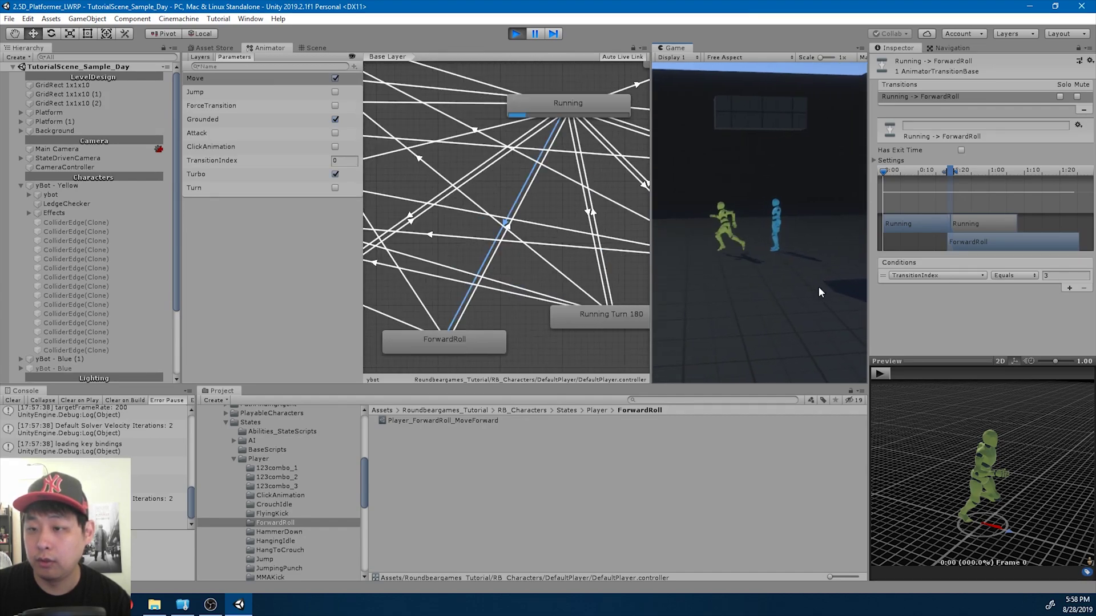
pyautogui.press('s')
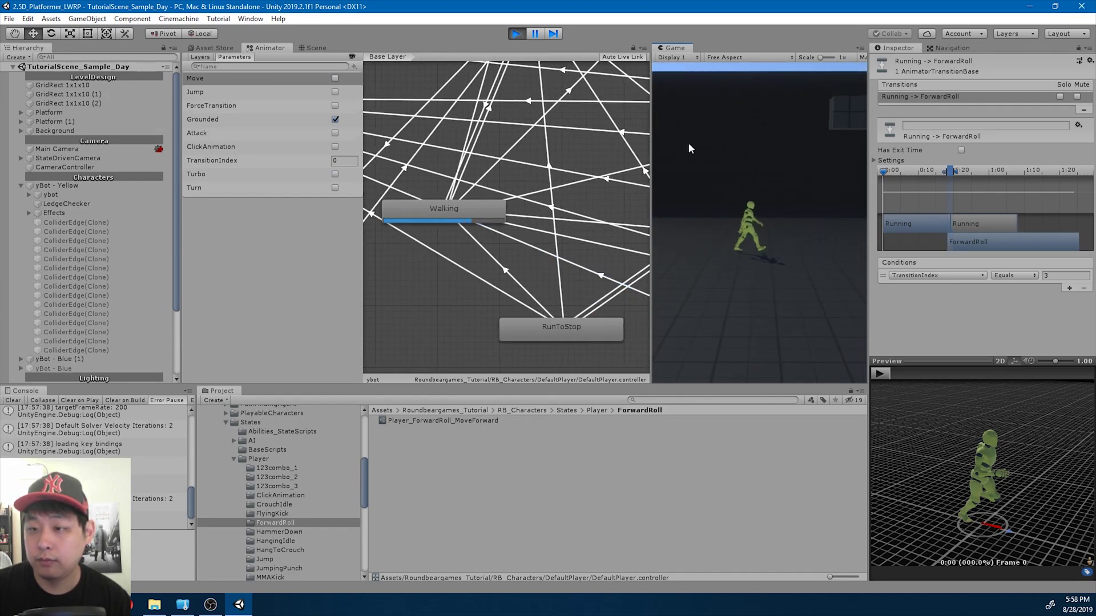
pyautogui.click(516, 34)
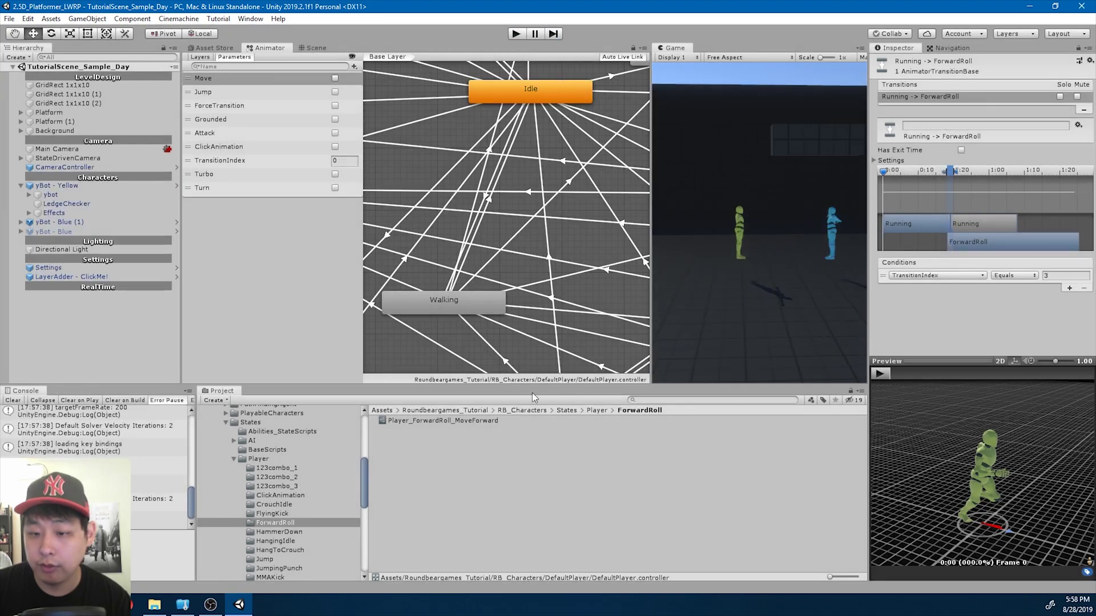
# Enable Lock Direction Next State on Player_ForwardRoll_MoveForward, and run the game to test rolls with direction changes.
pyautogui.click(499, 421)
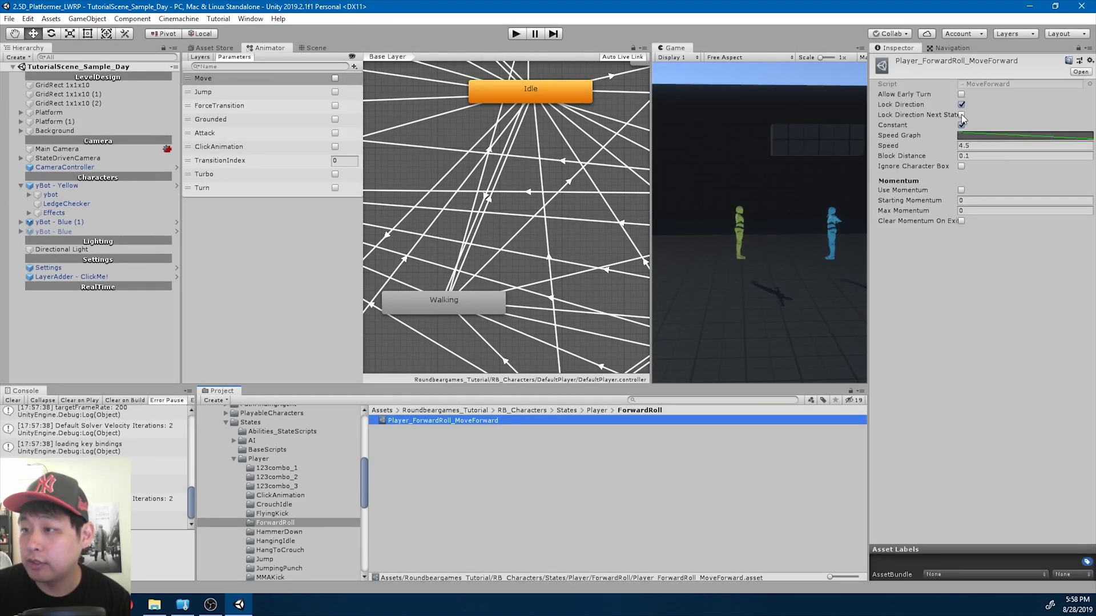
pyautogui.click(961, 115)
pyautogui.click(516, 33)
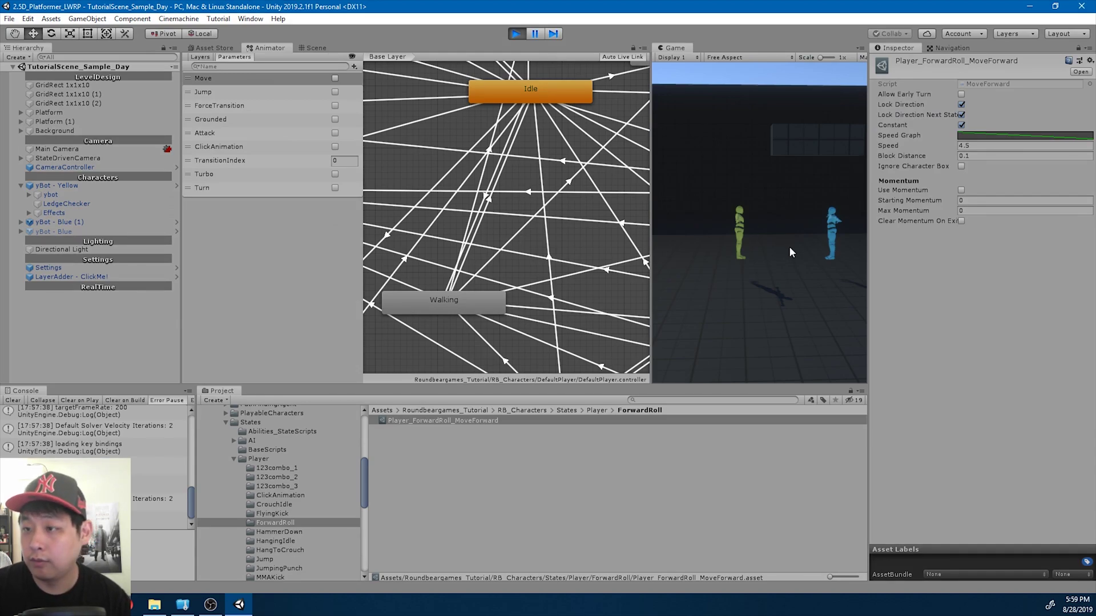
pyautogui.hotkey('shift', 'a')
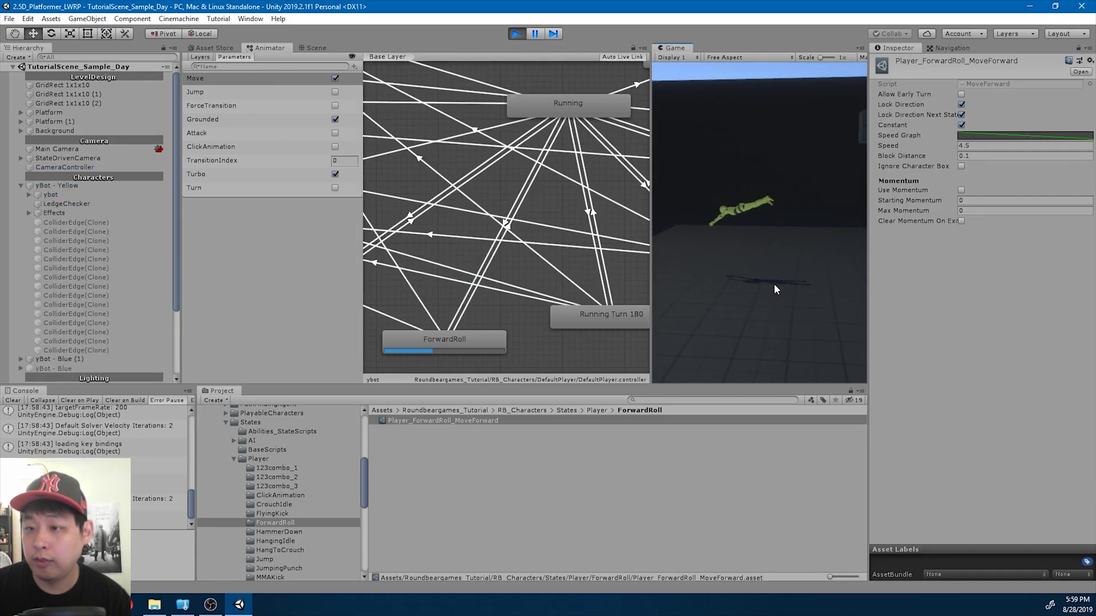
pyautogui.hotkey('shift', 'd')
pyautogui.press('s')
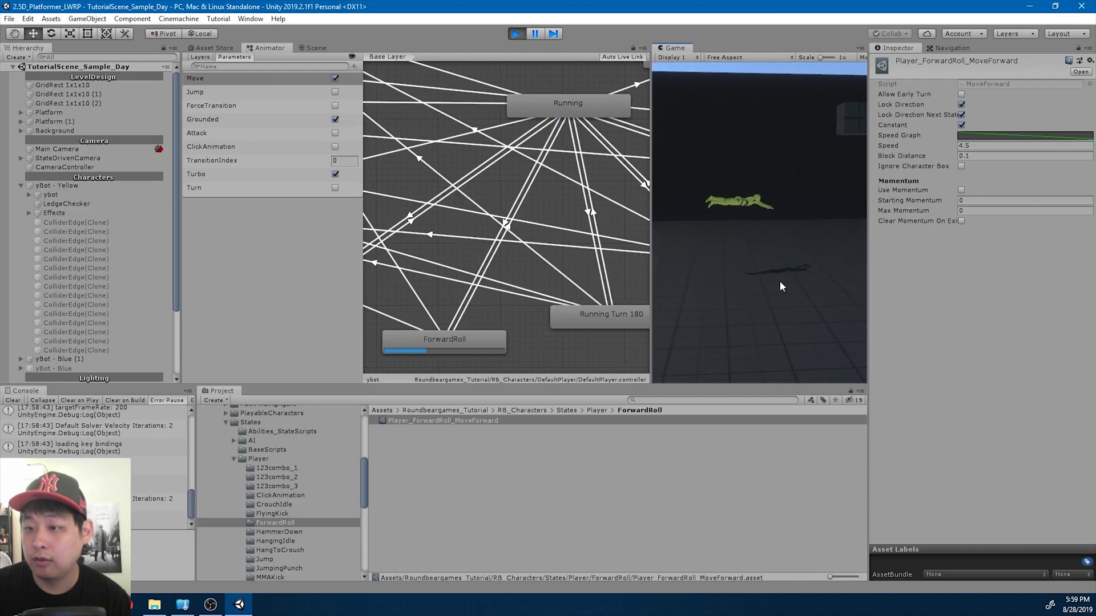
pyautogui.hotkey('shift', 'a')
pyautogui.press('s')
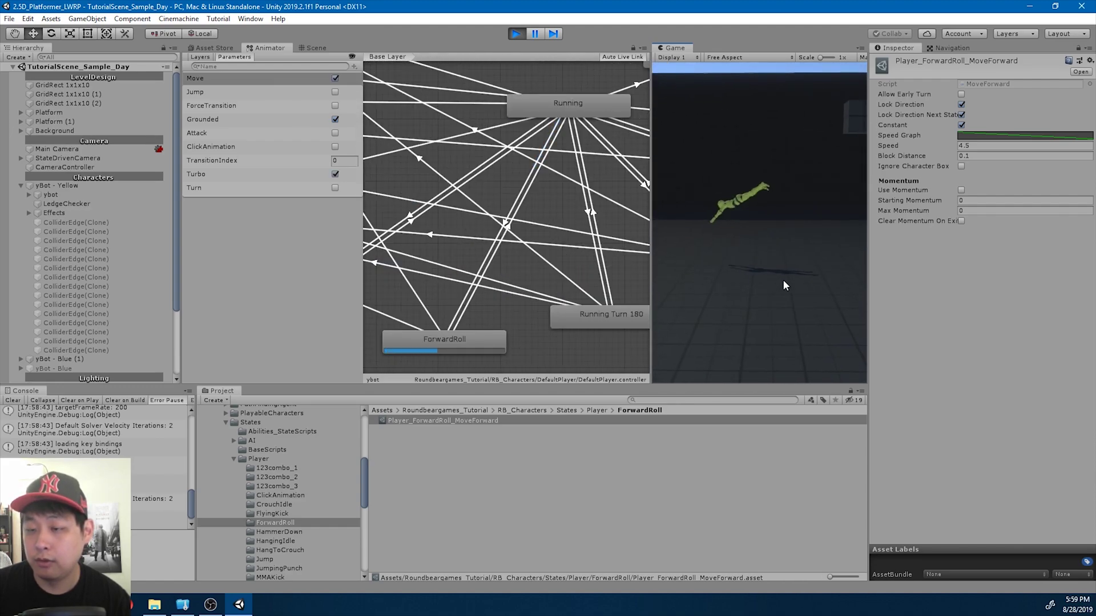
pyautogui.hotkey('shift', 'd')
pyautogui.press('s')
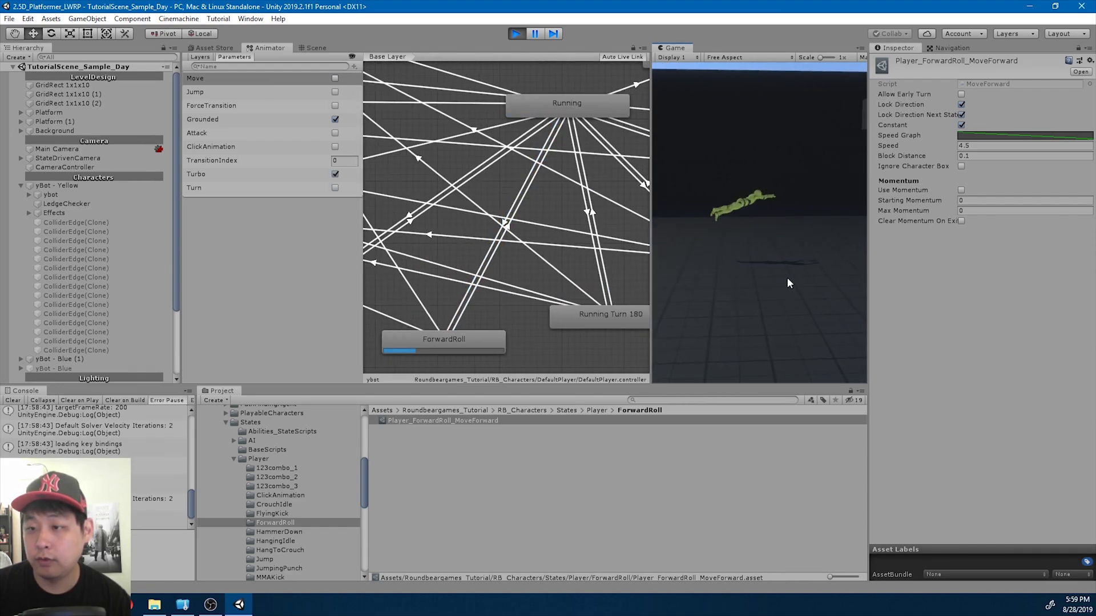
pyautogui.press('s')
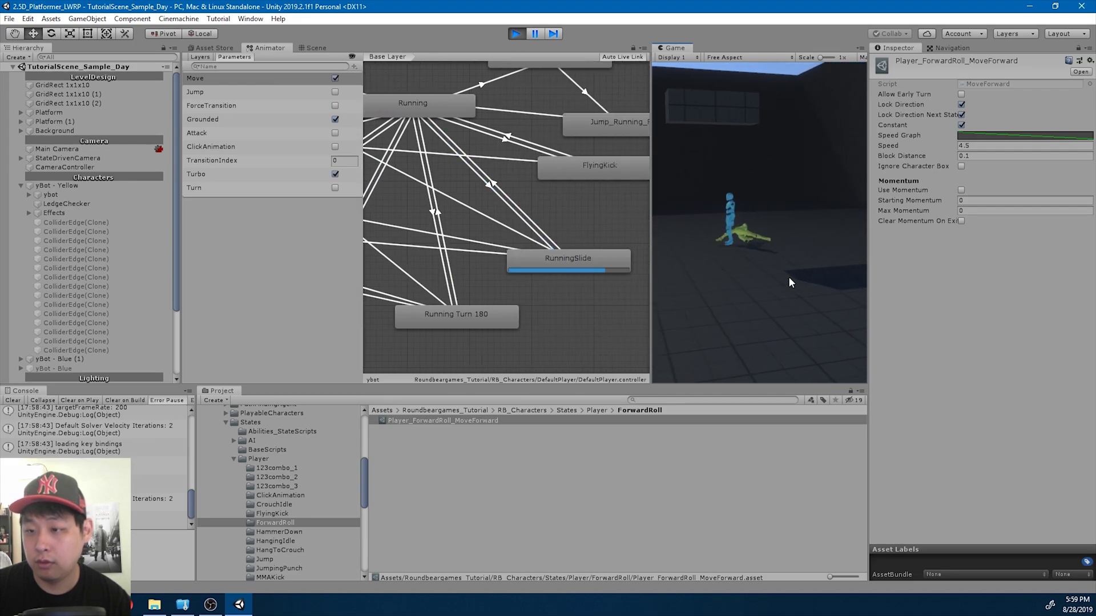
pyautogui.press('s')
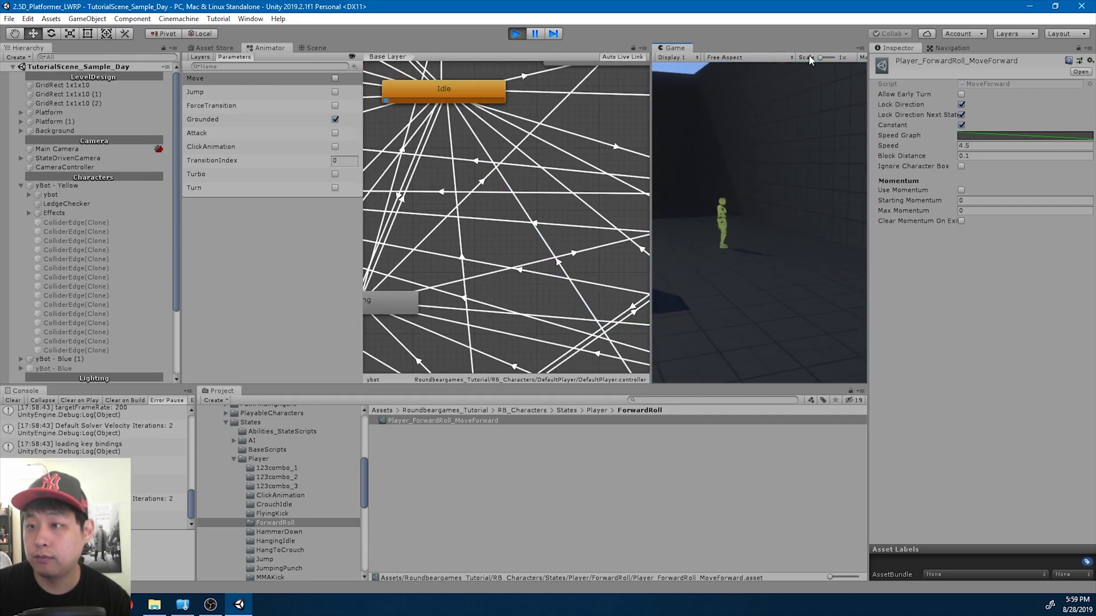
# Test rolls in both directions in a maximized game view and restore the normal editor layout.
pyautogui.click(536, 32)
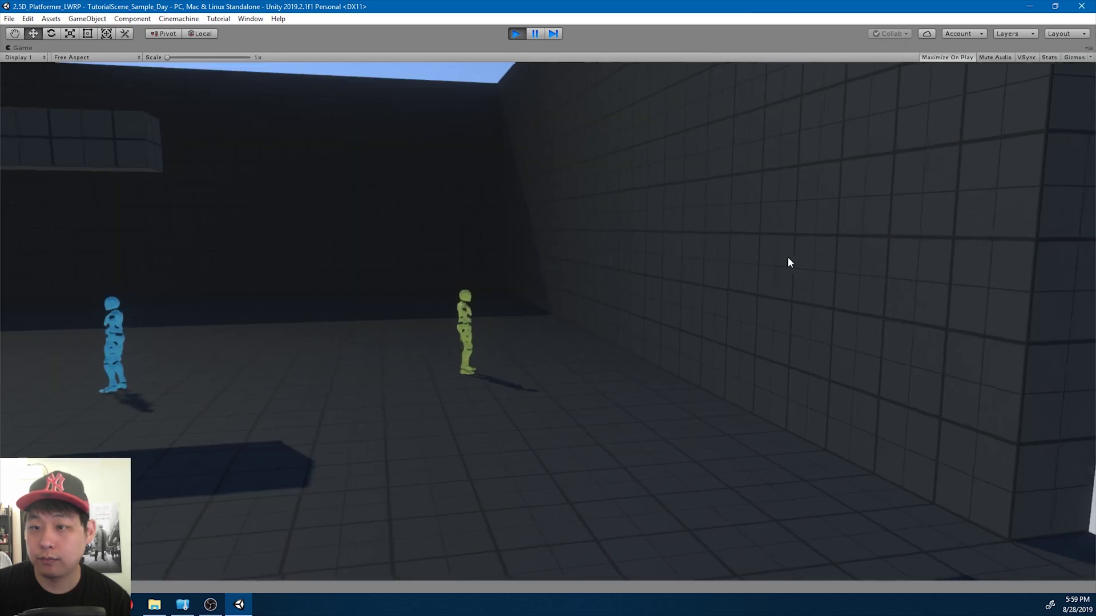
pyautogui.press('a')
pyautogui.press('s')
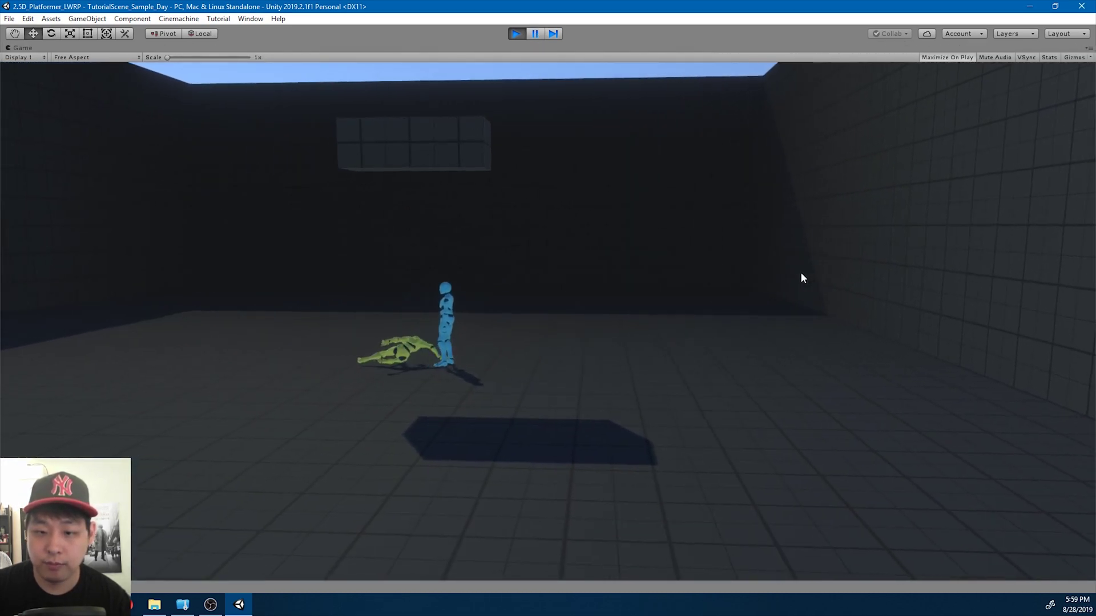
pyautogui.press('s')
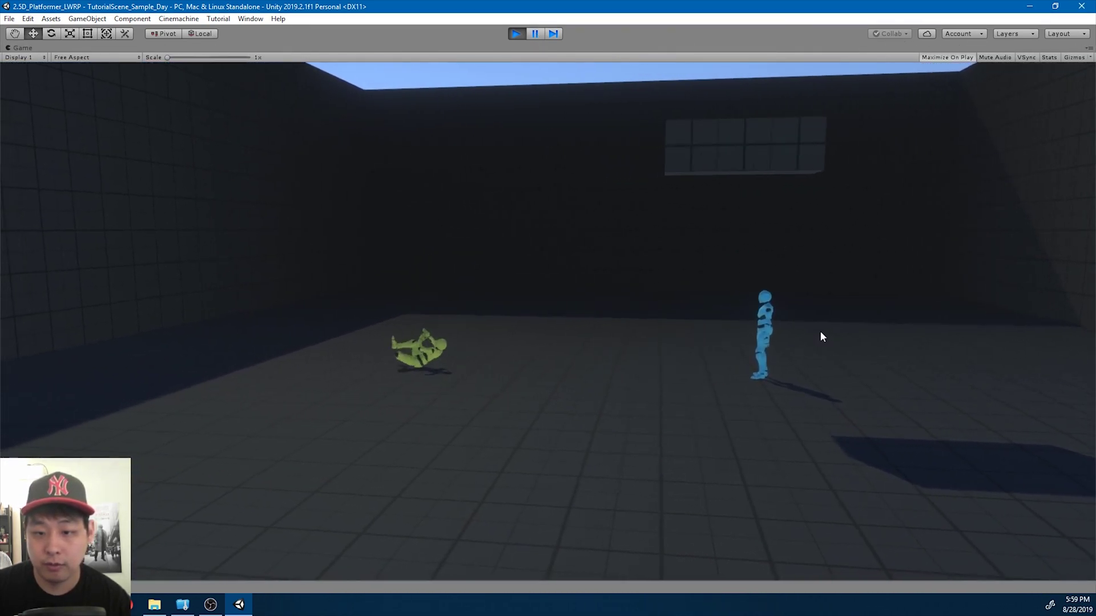
pyautogui.press('Right')
pyautogui.press('Up')
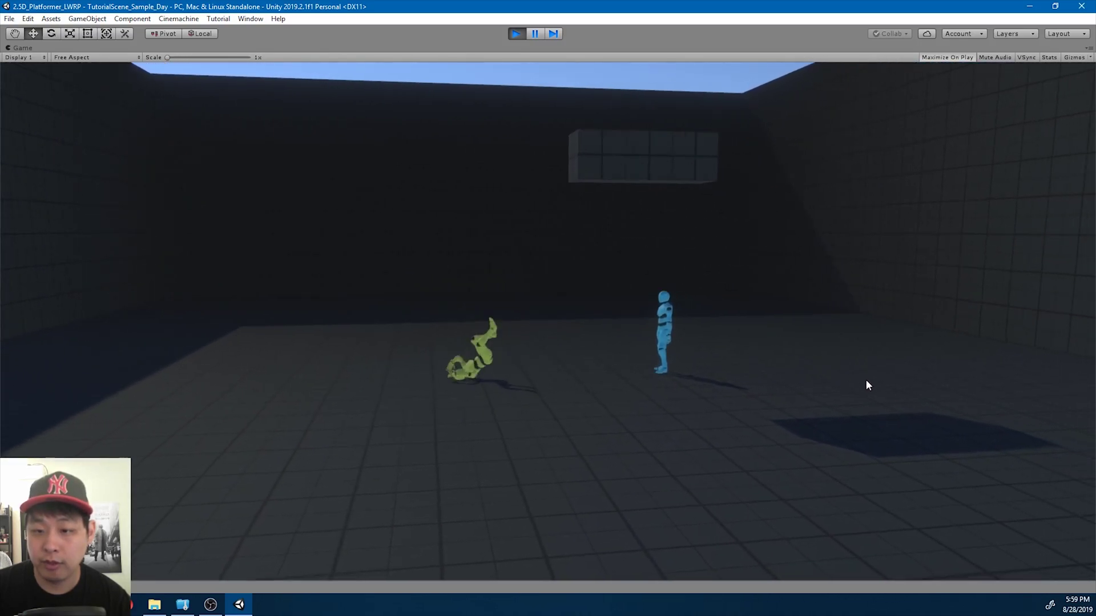
pyautogui.click(534, 34)
pyautogui.click(535, 34)
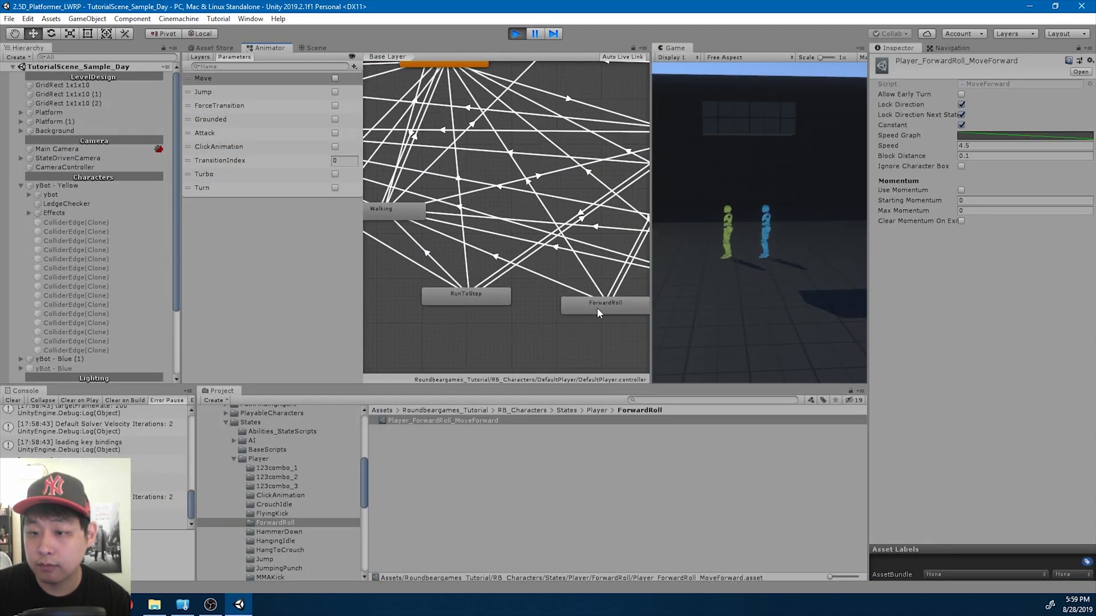
# Set the ForwardRoll state's Speed to 1.3.
pyautogui.click(597, 308)
pyautogui.write('1.3')
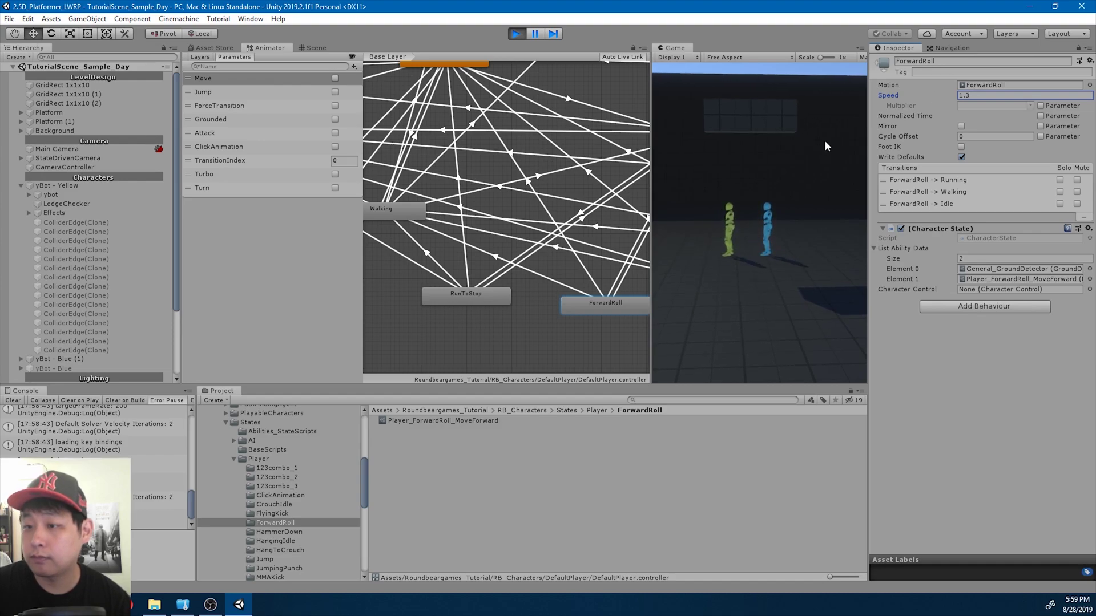
# Test the player's roll in both directions in the running game.
pyautogui.press('Return')
pyautogui.press('a')
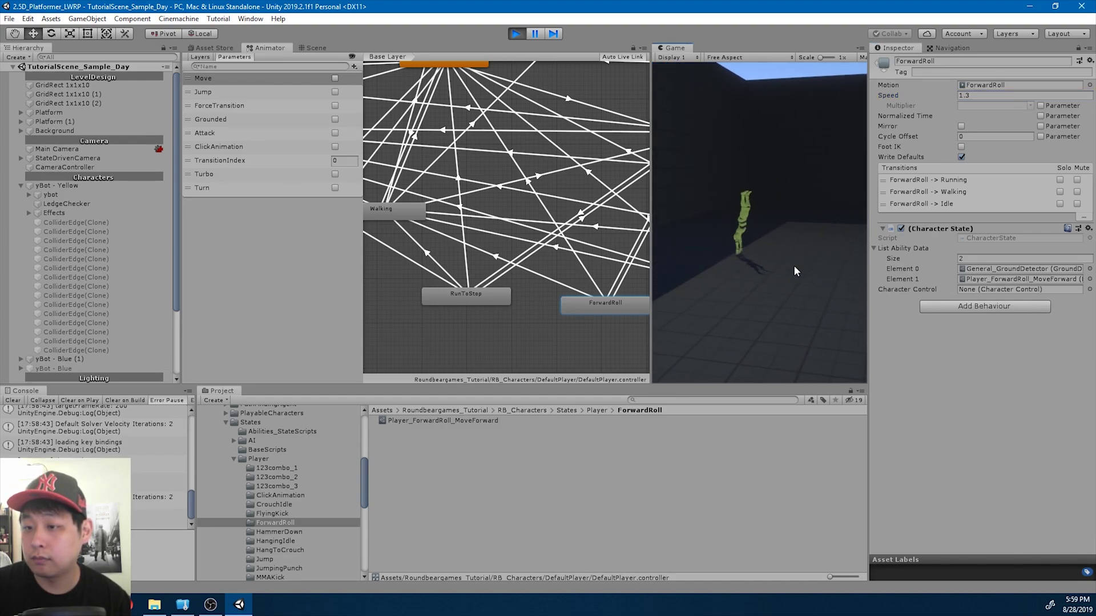
pyautogui.press('d')
pyautogui.press('space')
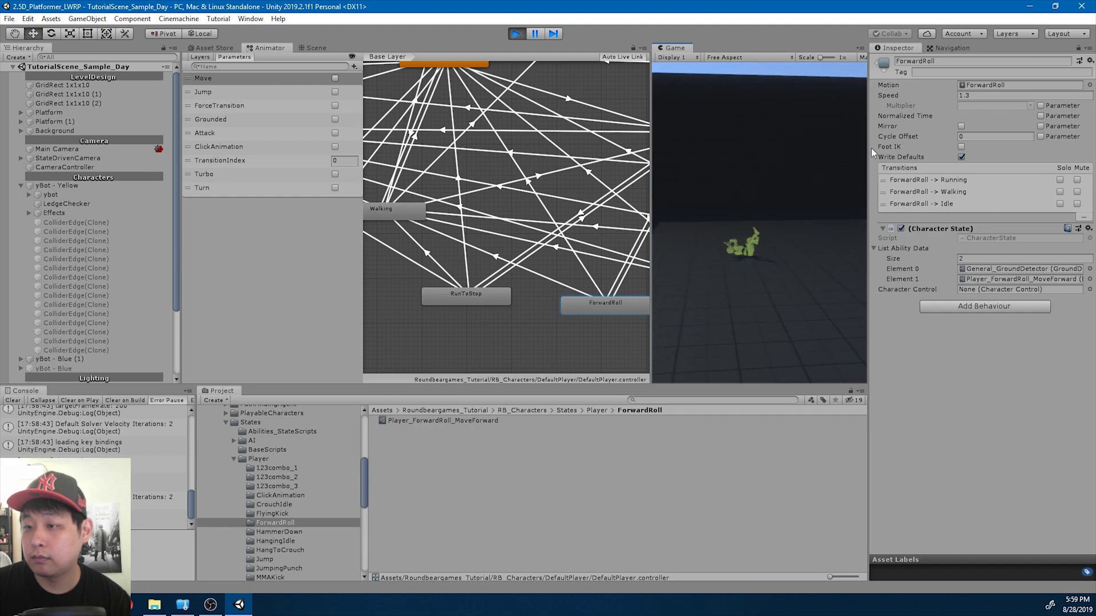
# Set the ForwardRoll state's Speed to 1.4 and try the movement again in the running game.
pyautogui.click(991, 96)
pyautogui.write('1.4')
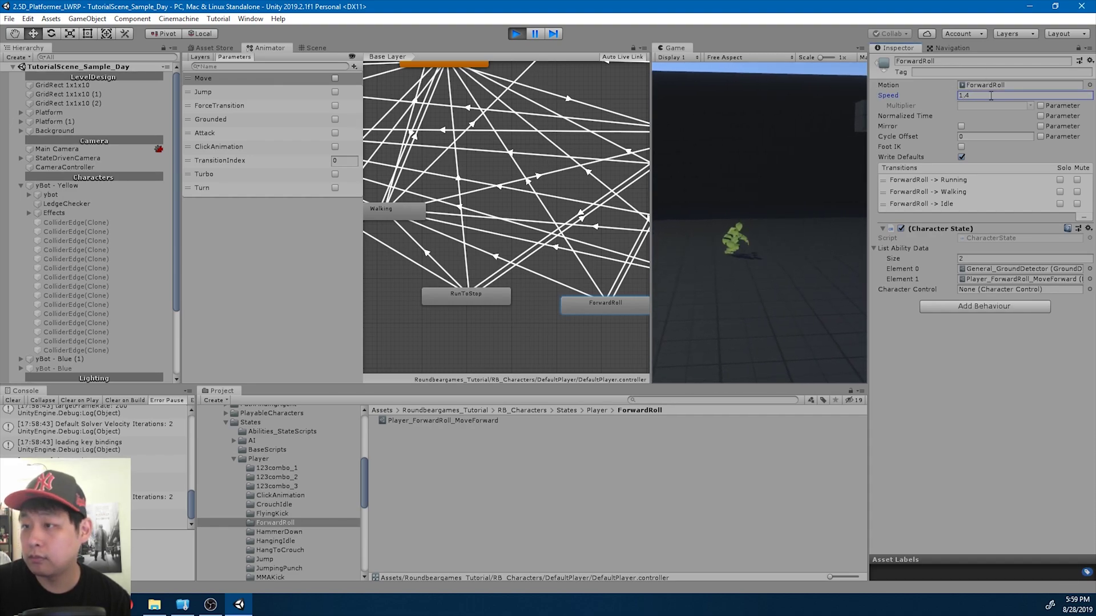
pyautogui.click(765, 160)
pyautogui.press('a')
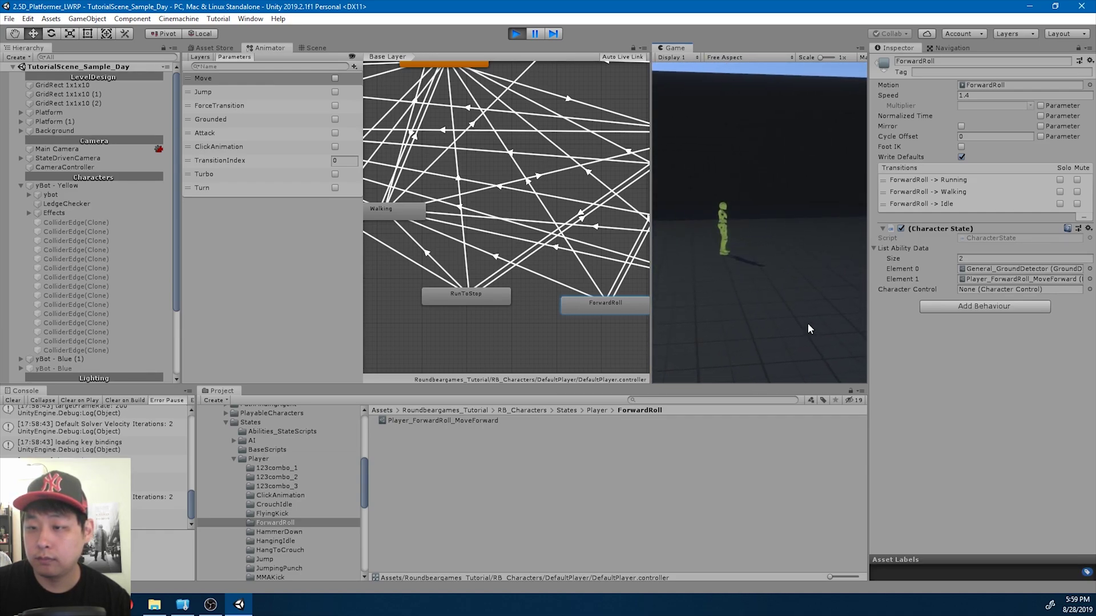
# Add a key near the start of Player_ForwardRoll_MoveForward's Speed Graph curve and raise it to just below 1.0.
pyautogui.click(457, 421)
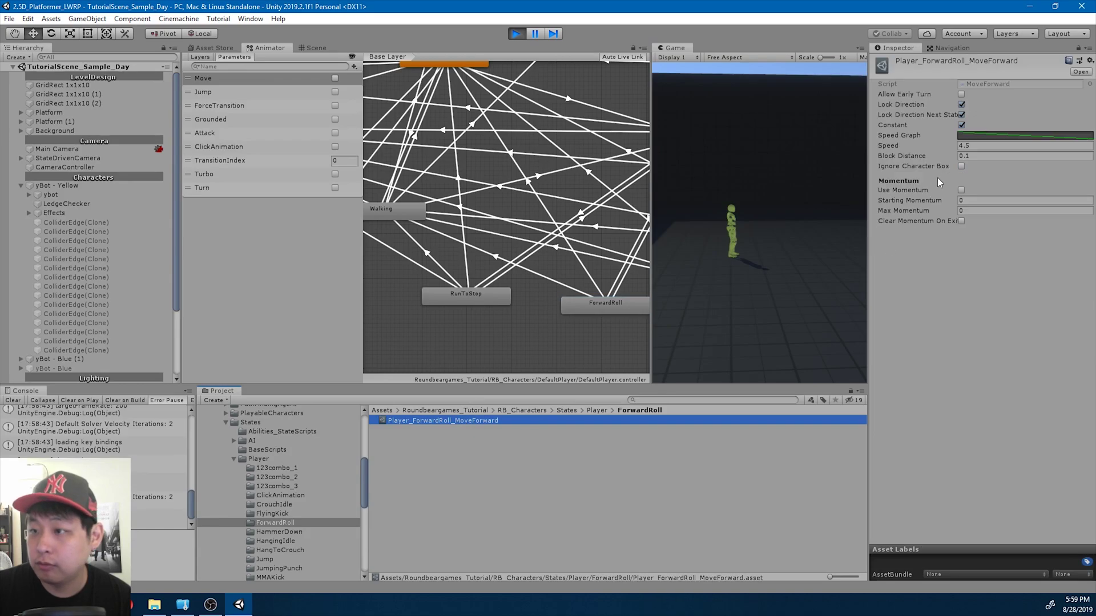
pyautogui.click(982, 138)
pyautogui.rightClick(539, 236)
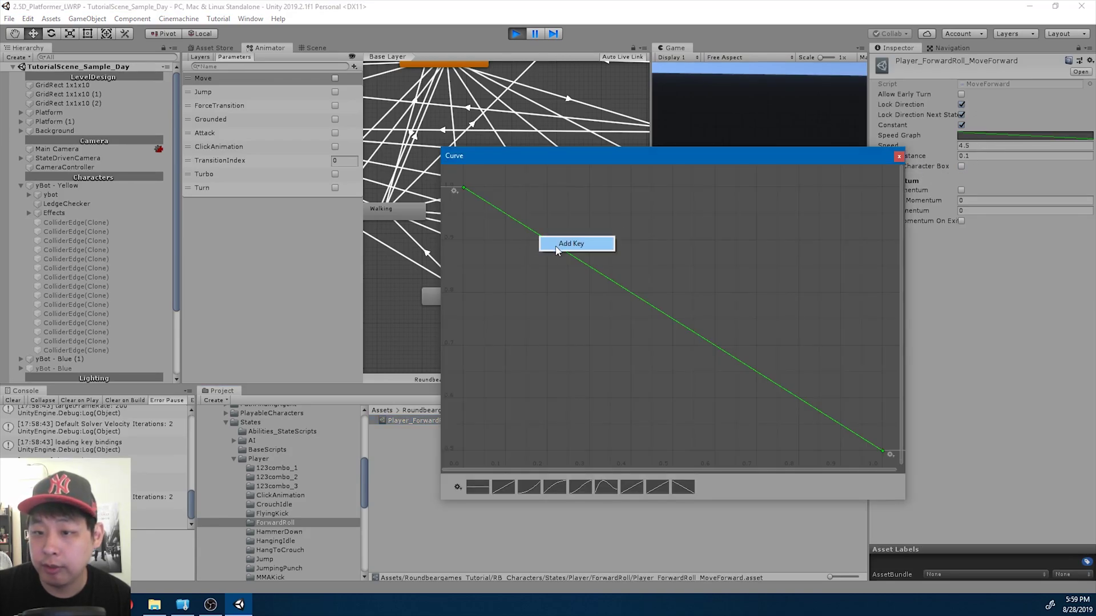
pyautogui.click(545, 240)
pyautogui.moveTo(541, 238); pyautogui.dragTo(573, 200)
# Set the value of the Speed Graph's first key to 0.5 and close the curve editor.
pyautogui.rightClick(464, 187)
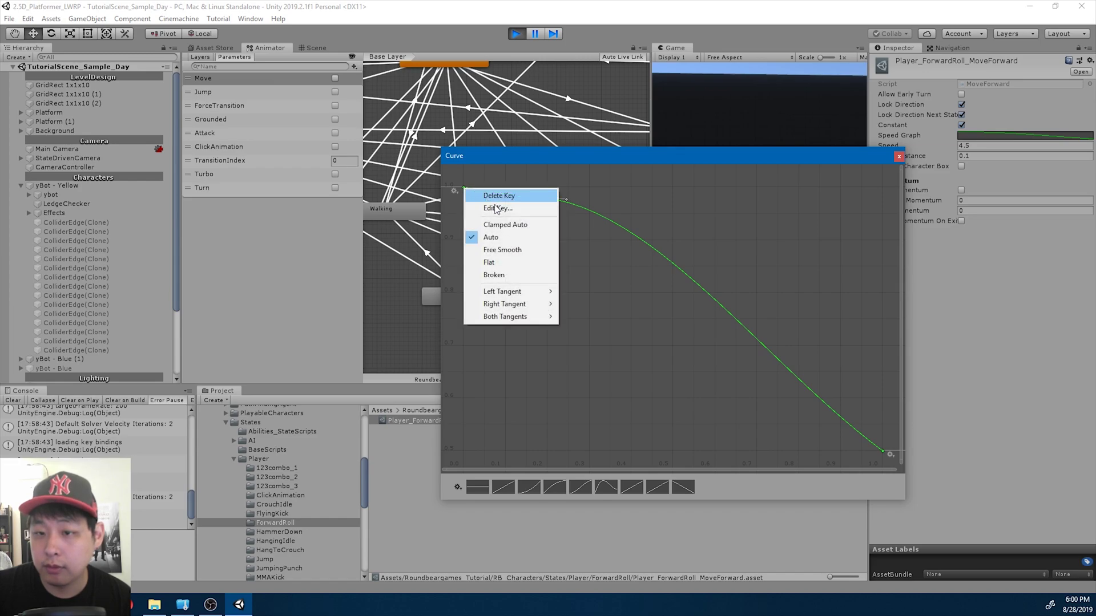
pyautogui.click(498, 210)
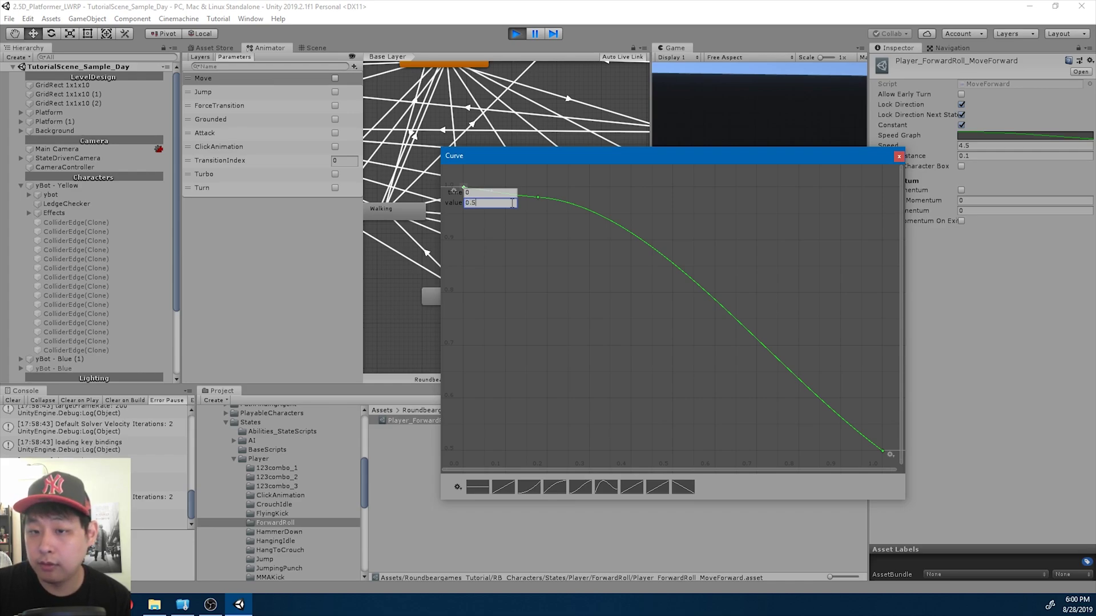
pyautogui.press('Return')
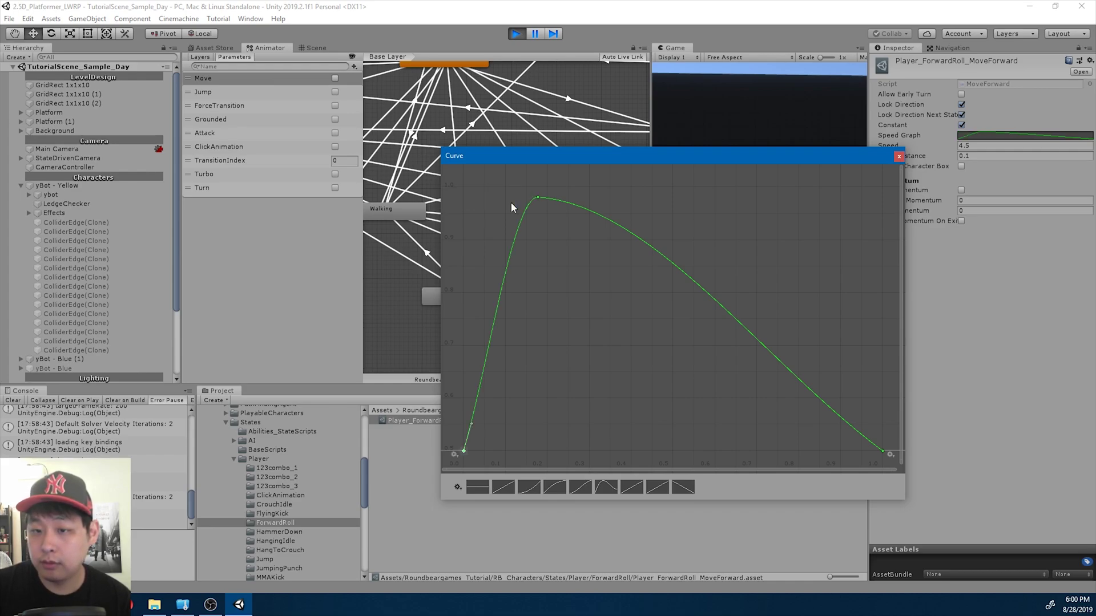
pyautogui.click(898, 157)
# Test several rolls in both directions with the reshaped start of the speed curve.
pyautogui.press('a')
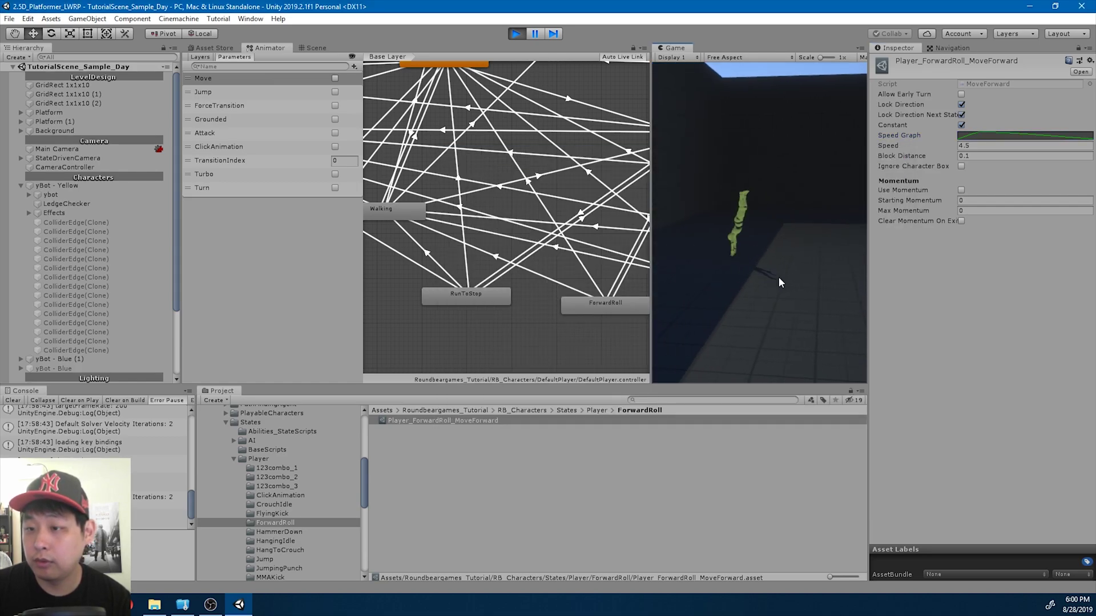
pyautogui.press('d')
pyautogui.press('space')
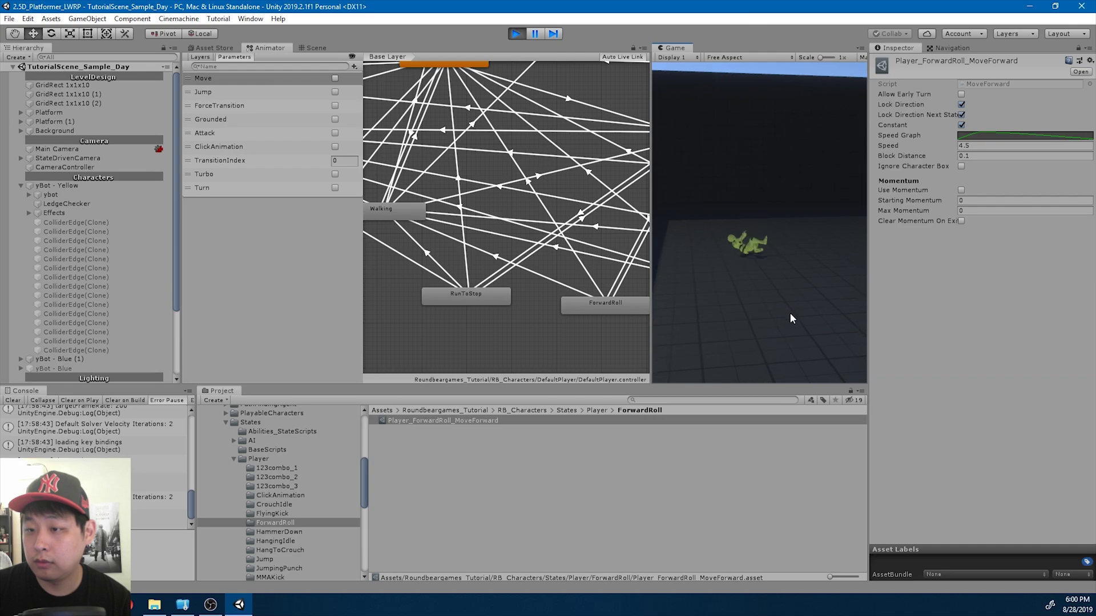
pyautogui.press('space')
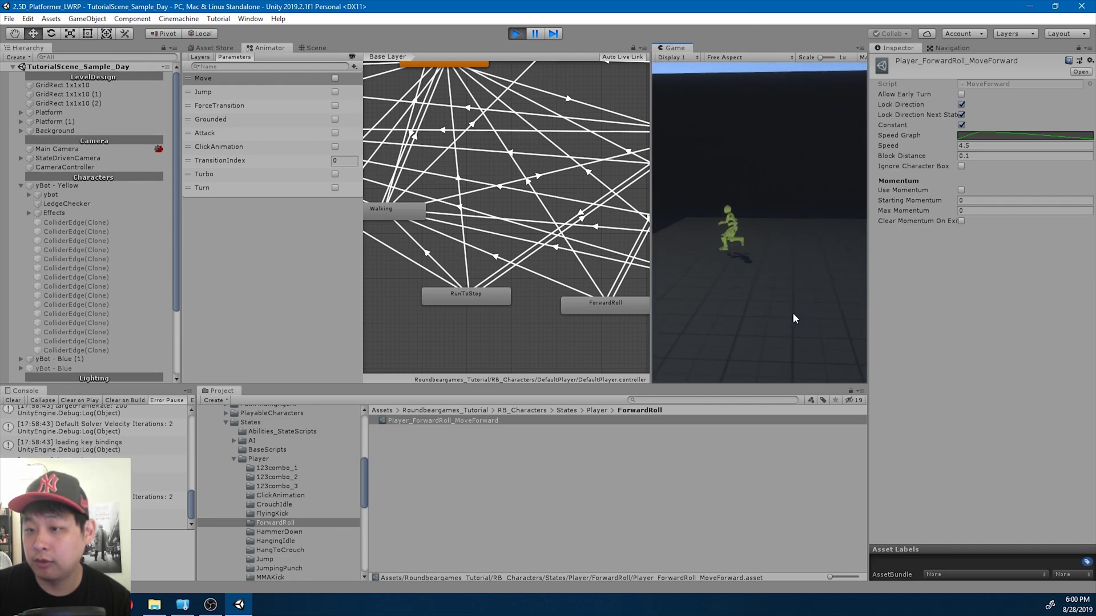
pyautogui.press('space')
# Add a key near the end of the Speed Graph curve, move it to about 0.88, 0.78, and close the curve editor.
pyautogui.click(1016, 135)
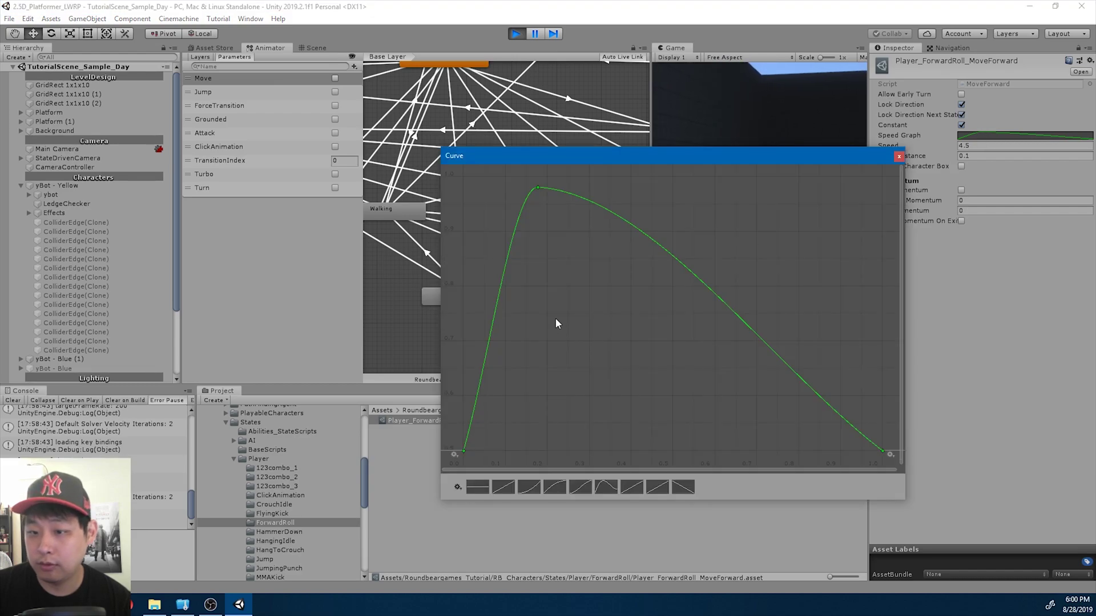
pyautogui.moveTo(561, 355); pyautogui.dragTo(541, 329, button='middle')
pyautogui.scroll(-3, 545, 344)
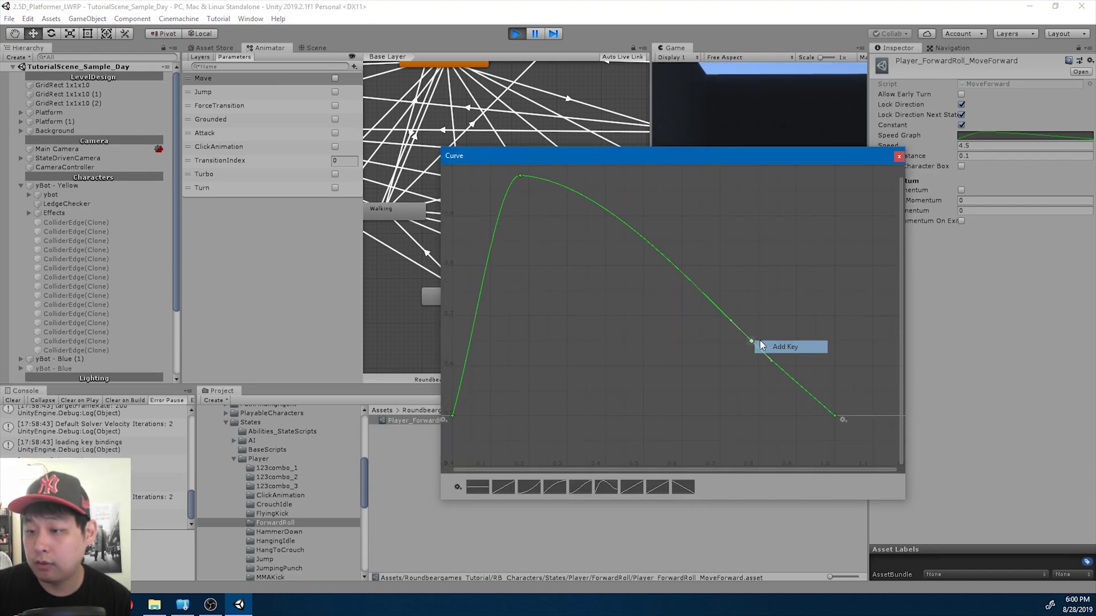
pyautogui.moveTo(751, 344); pyautogui.dragTo(791, 279)
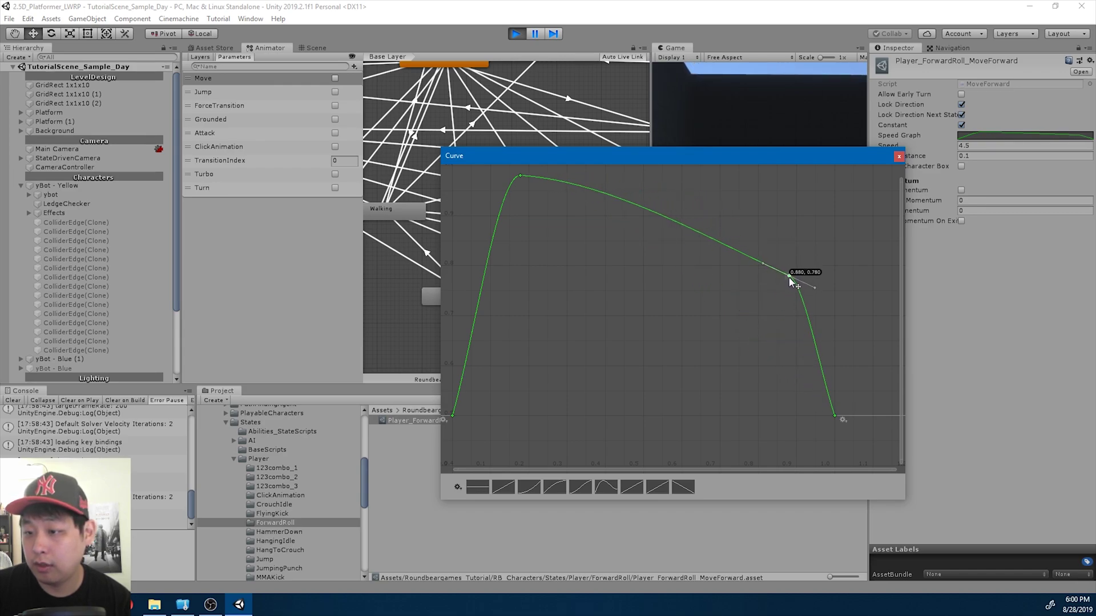
pyautogui.click(899, 156)
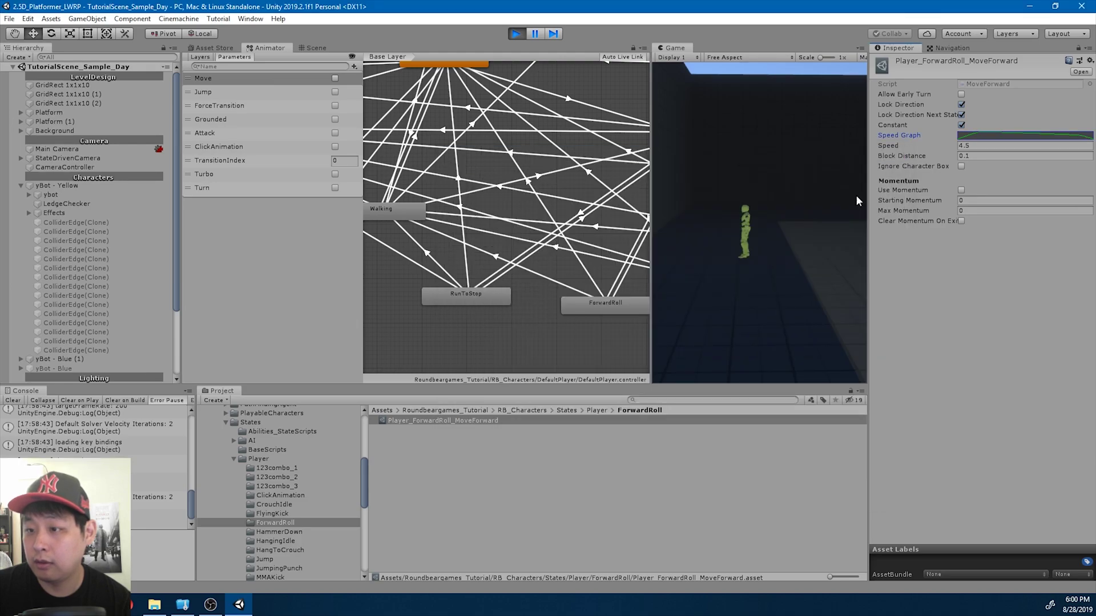
# Test repeated rolls in both directions with the reshaped end of the speed curve, and stop the game.
pyautogui.press('s')
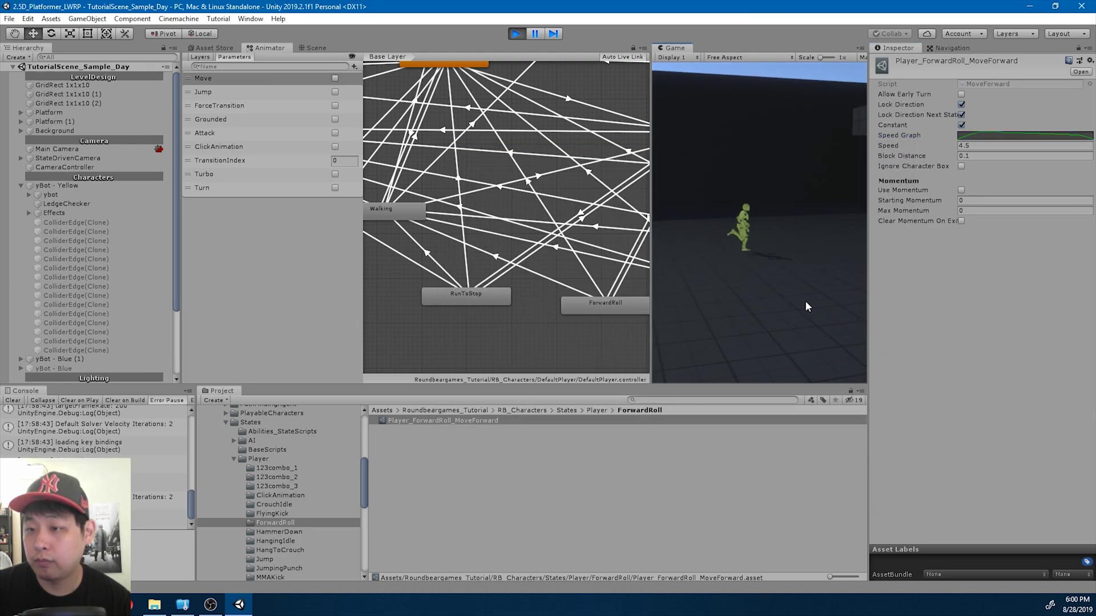
pyautogui.press('s')
pyautogui.press('a')
pyautogui.press('s')
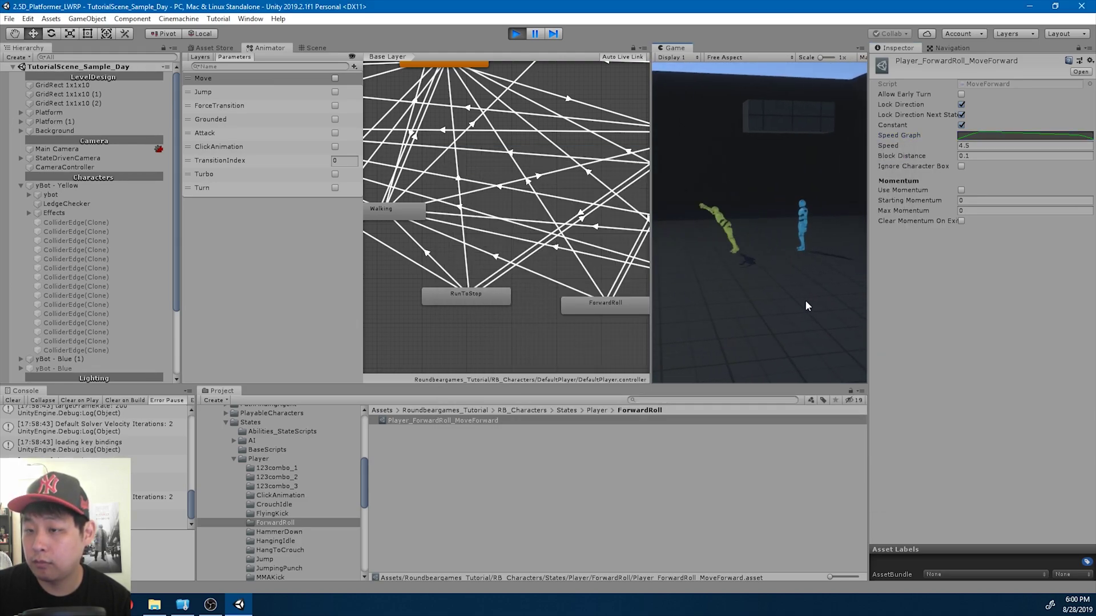
pyautogui.press('s')
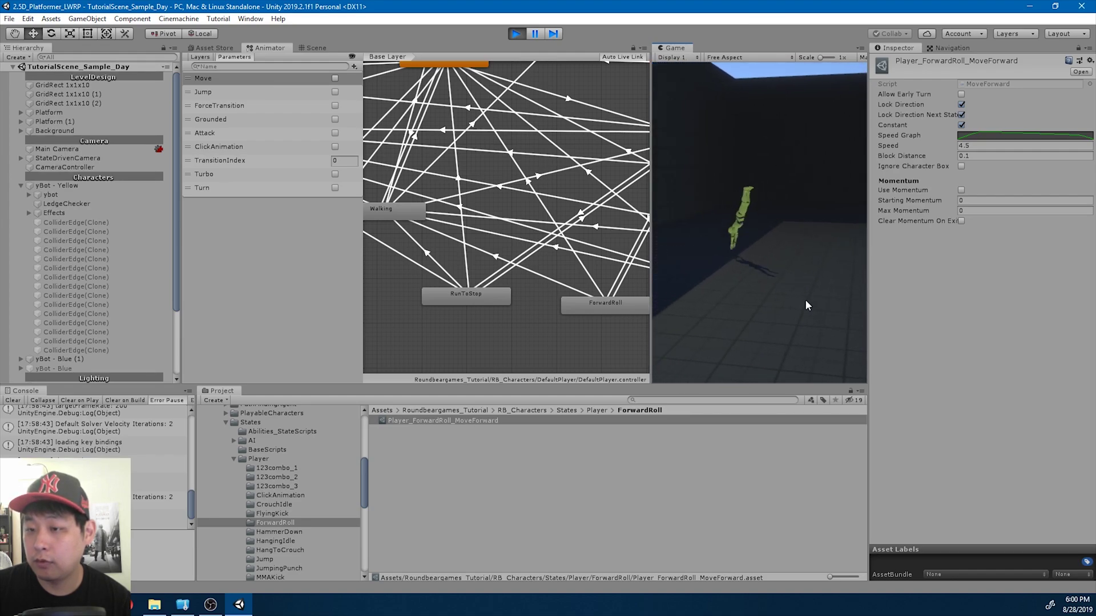
pyautogui.press('d')
pyautogui.press('s')
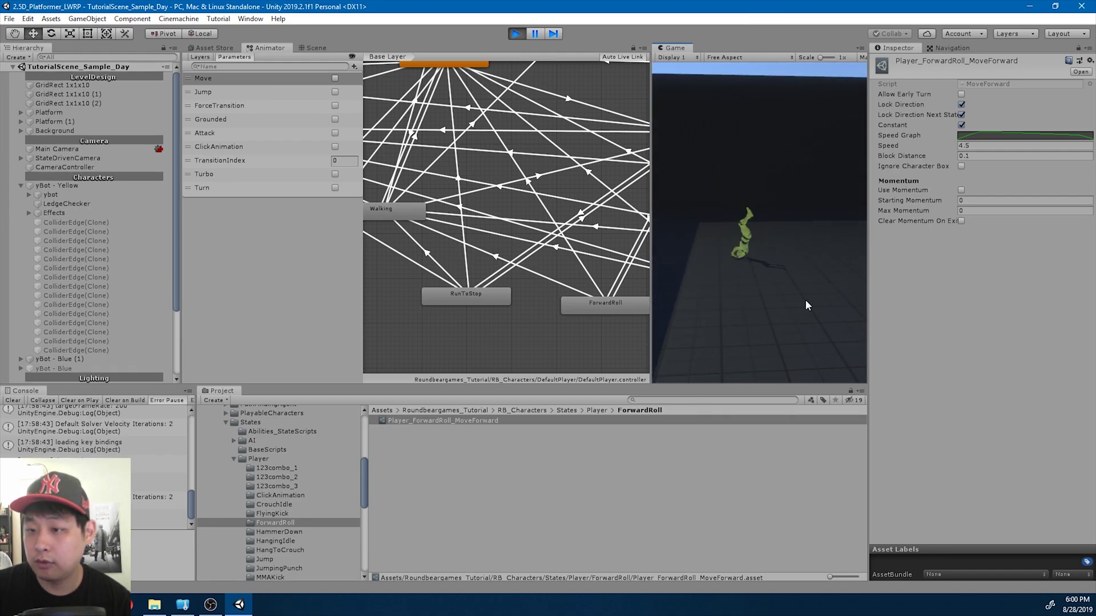
pyautogui.press('s')
pyautogui.press('s')
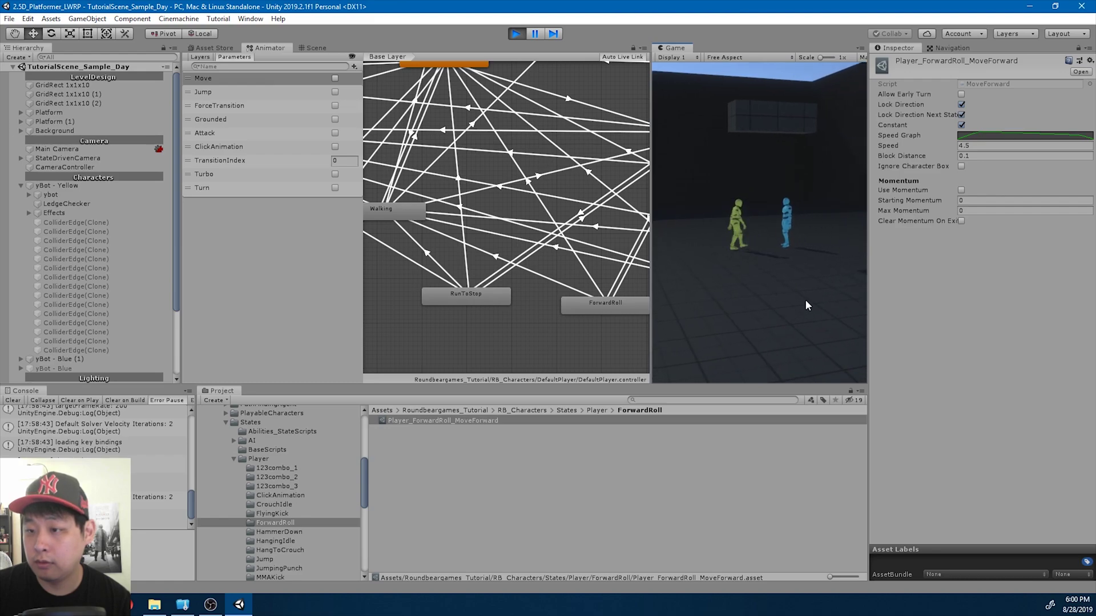
pyautogui.click(516, 33)
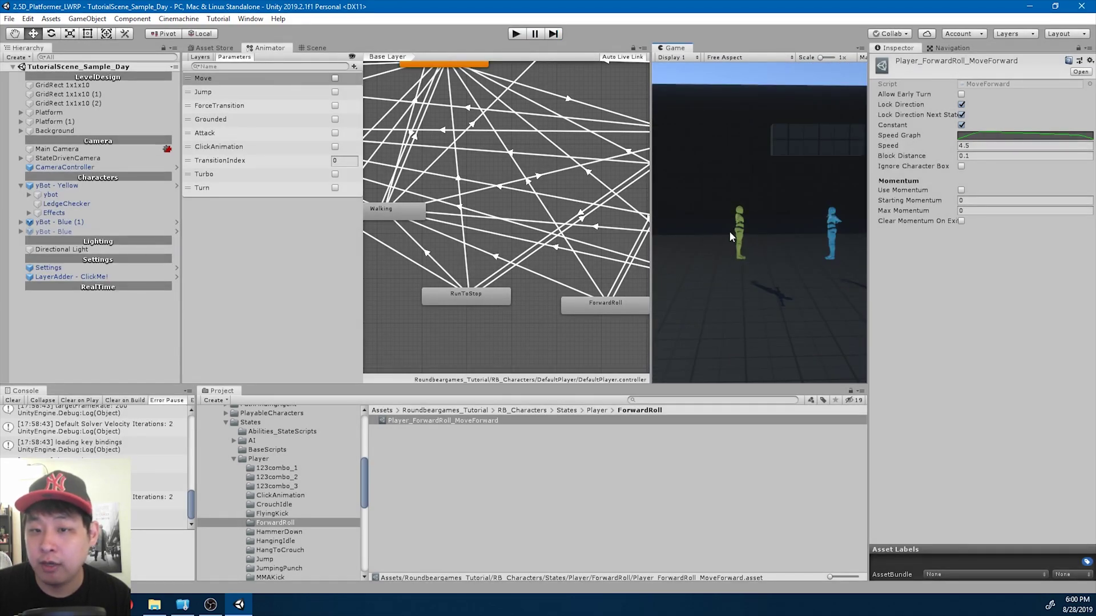
# Make a transition from the ForwardRoll state to the Fall state in the animator graph.
pyautogui.moveTo(448, 235); pyautogui.dragTo(525, 241, button='middle')
pyautogui.scroll(-2, 485, 231)
pyautogui.scroll(-1, 525, 244)
pyautogui.moveTo(397, 231); pyautogui.dragTo(498, 241, button='middle')
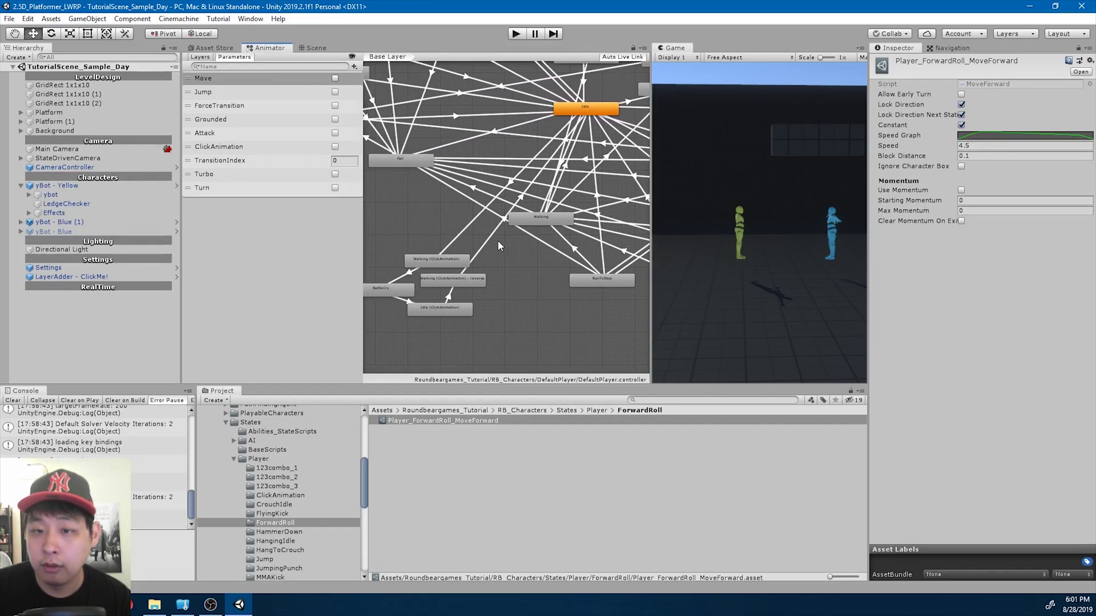
pyautogui.moveTo(577, 247); pyautogui.dragTo(526, 253, button='middle')
pyautogui.rightClick(627, 294)
pyautogui.click(642, 298)
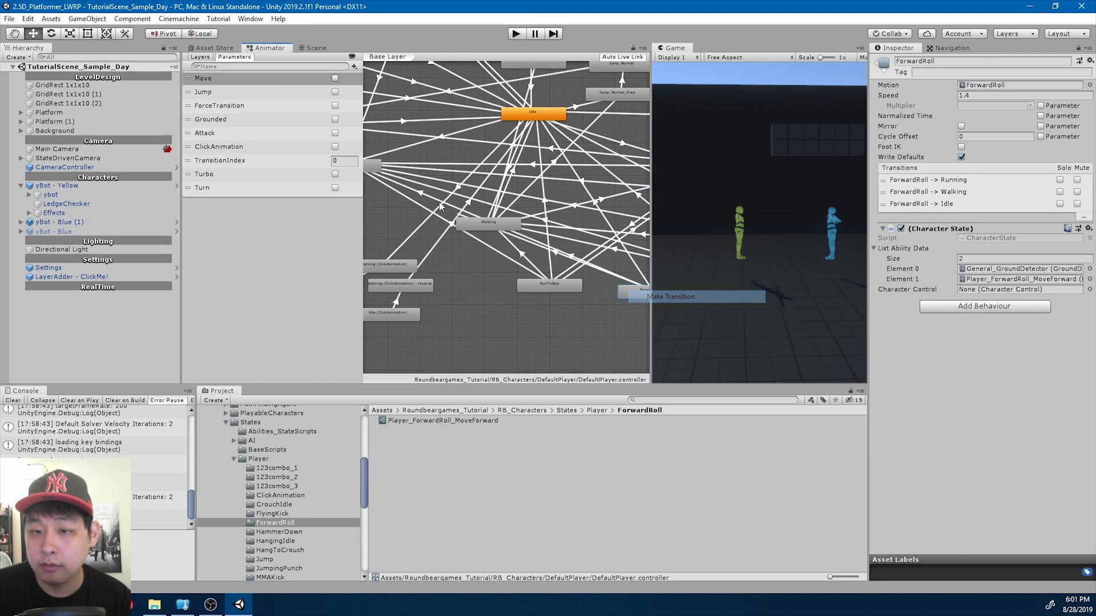
pyautogui.click(368, 172)
# Reposition the ForwardRoll, RunToStop and Walking states slightly lower to separate their transition lines.
pyautogui.moveTo(538, 270); pyautogui.dragTo(496, 273, button='middle')
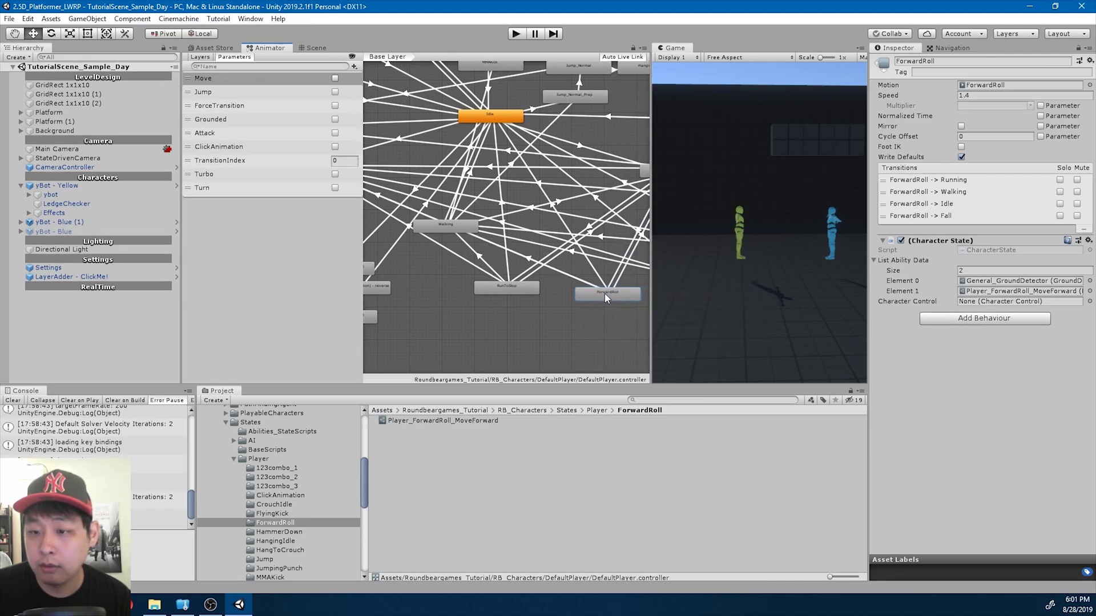
pyautogui.moveTo(606, 295); pyautogui.dragTo(582, 314)
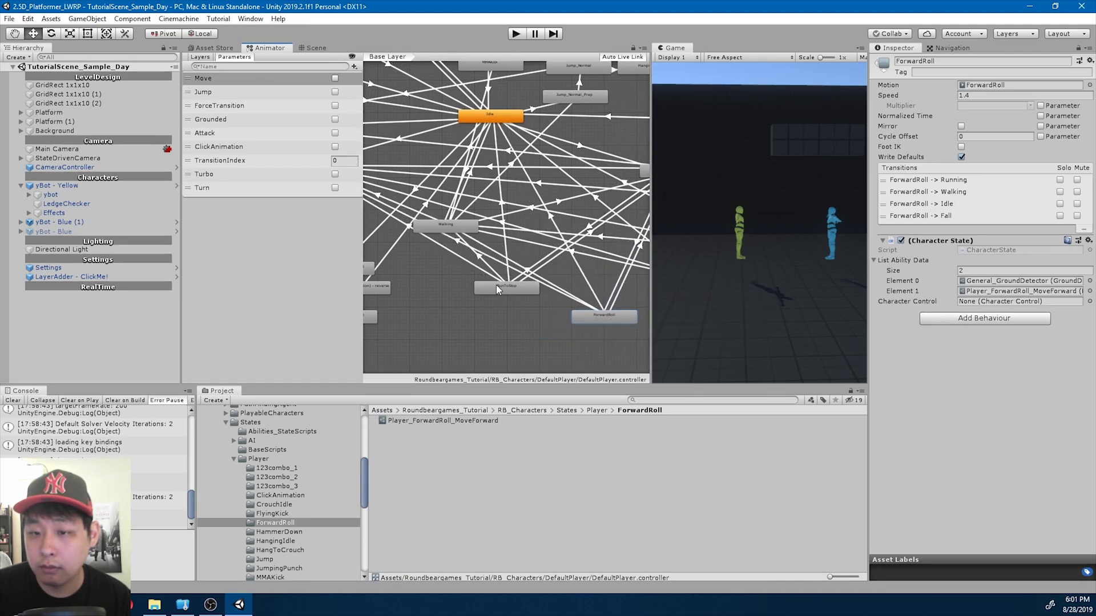
pyautogui.moveTo(496, 286); pyautogui.dragTo(471, 297)
pyautogui.moveTo(465, 228)
pyautogui.mouseDown()
pyautogui.moveTo(436, 248)
pyautogui.moveTo(457, 241)
pyautogui.mouseUp()
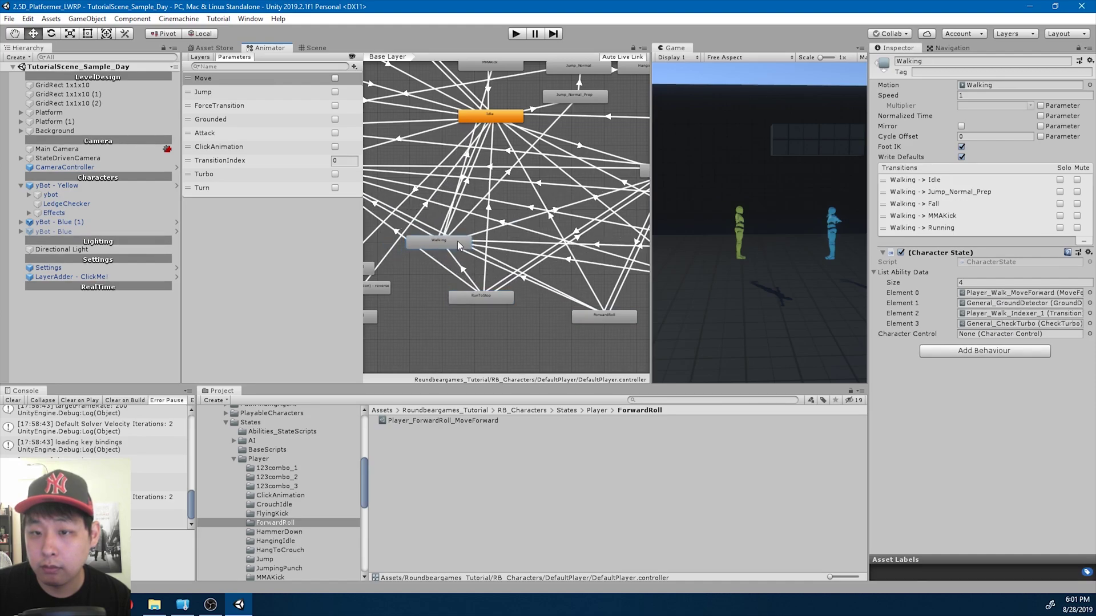
# Preview the ForwardRoll -> Fall transition and adjust its blend to run from about 0:25 to about 1:00.
pyautogui.moveTo(500, 269); pyautogui.dragTo(549, 281, button='middle')
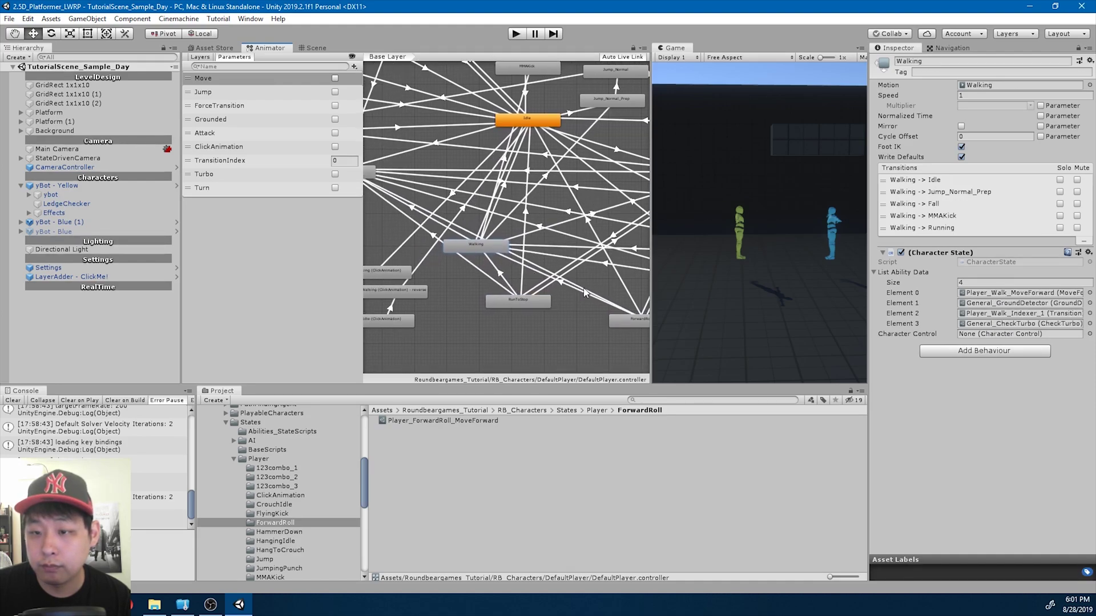
pyautogui.click(598, 293)
pyautogui.scroll(3, 985, 197)
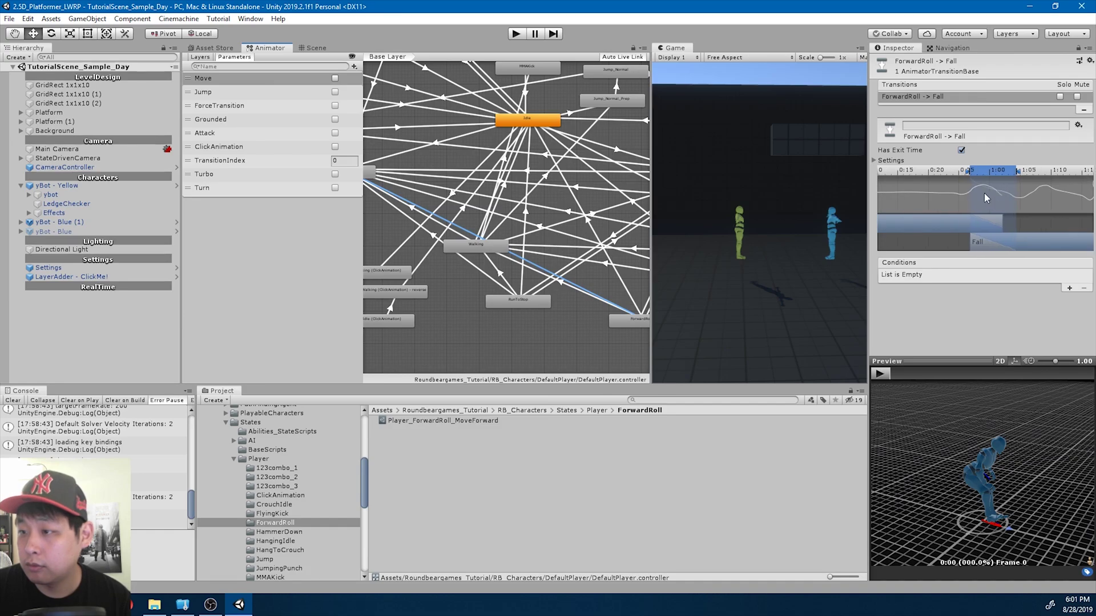
pyautogui.click(882, 375)
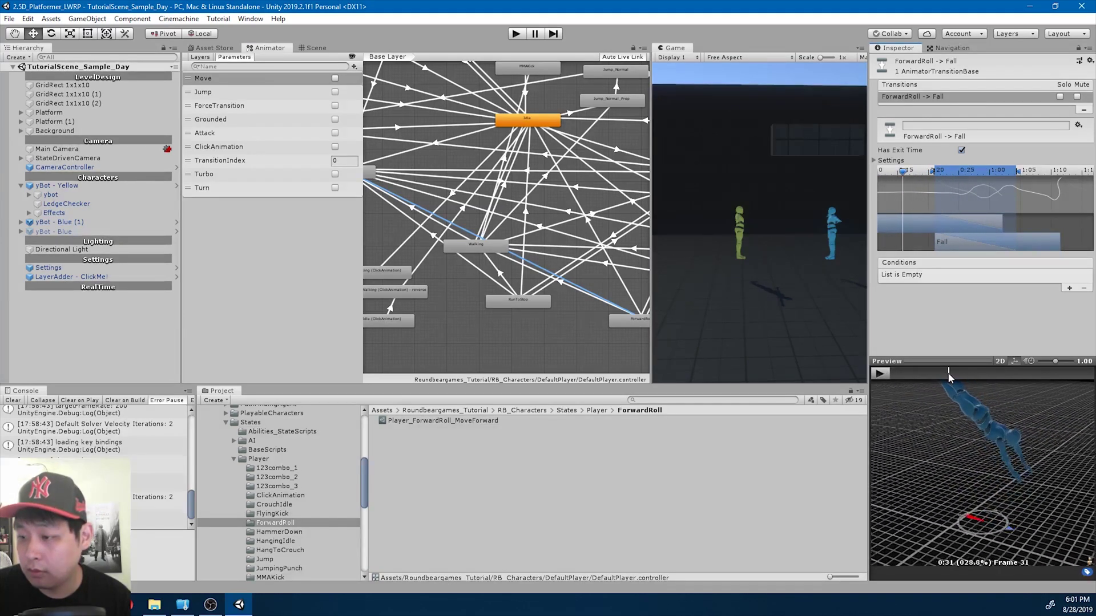
pyautogui.moveTo(983, 376); pyautogui.dragTo(985, 379)
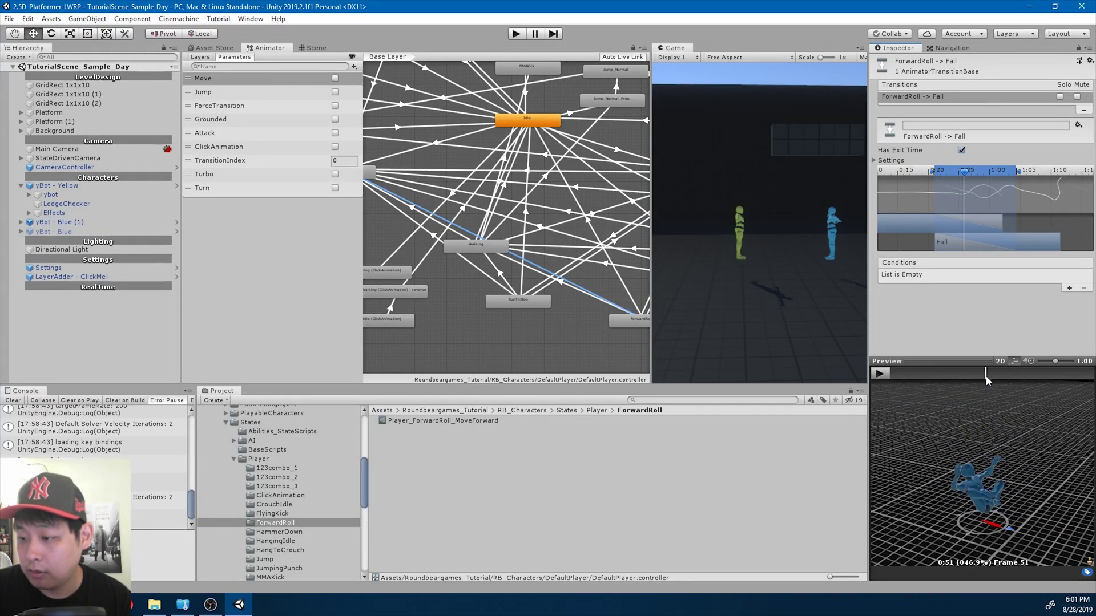
pyautogui.click(964, 175)
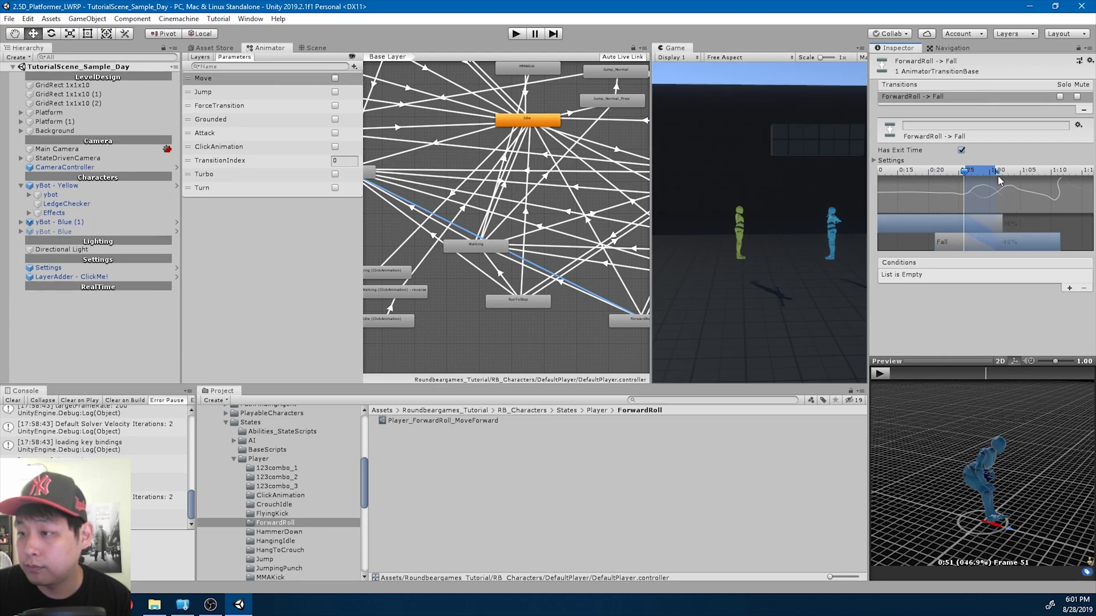
pyautogui.moveTo(1001, 250); pyautogui.dragTo(1033, 250)
pyautogui.click(880, 375)
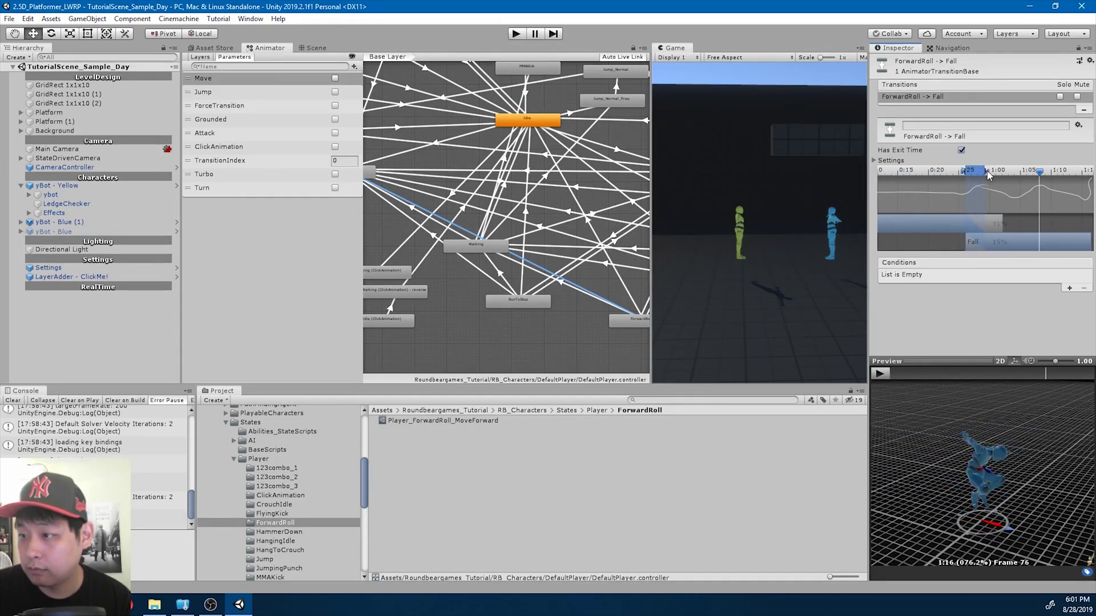
pyautogui.click(879, 374)
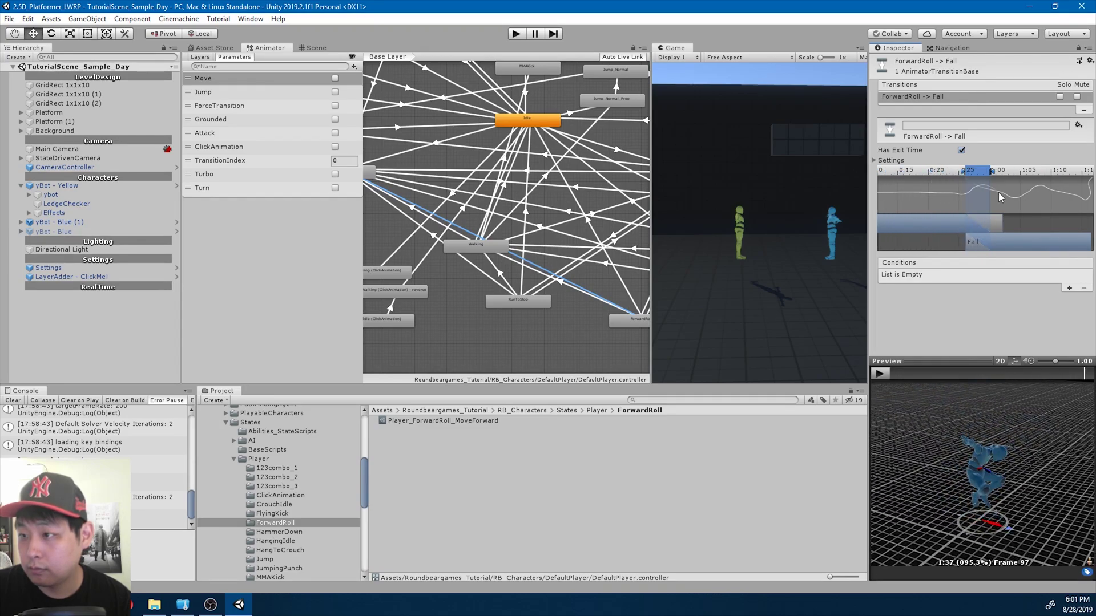
pyautogui.moveTo(993, 175); pyautogui.dragTo(1000, 174)
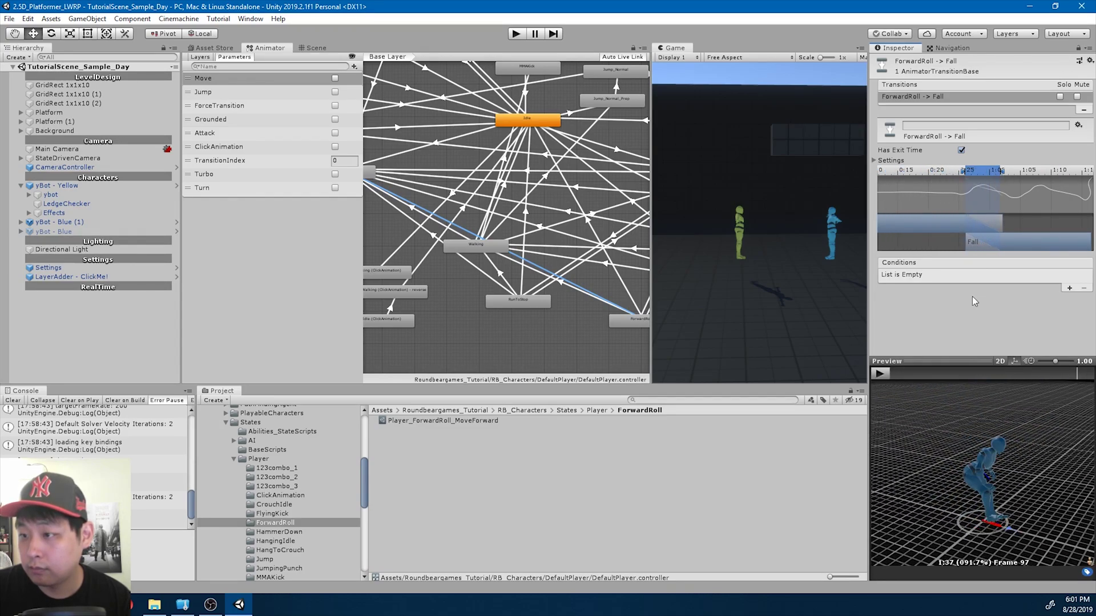
# Preview the ForwardRoll -> Fall transition and add a condition requiring Grounded to be false.
pyautogui.click(879, 375)
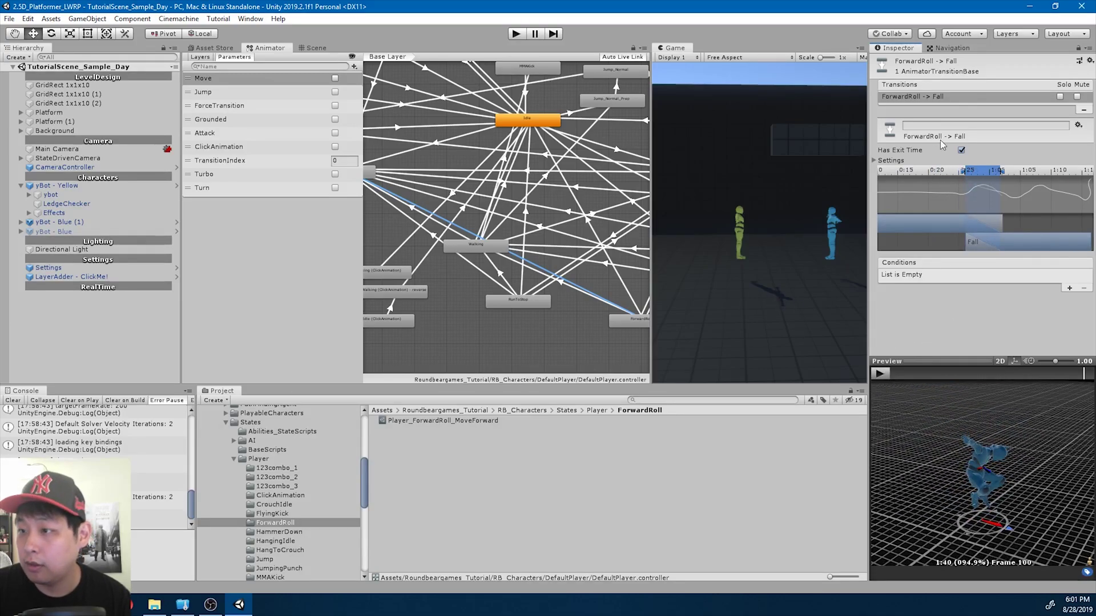
pyautogui.click(1070, 289)
pyautogui.click(958, 278)
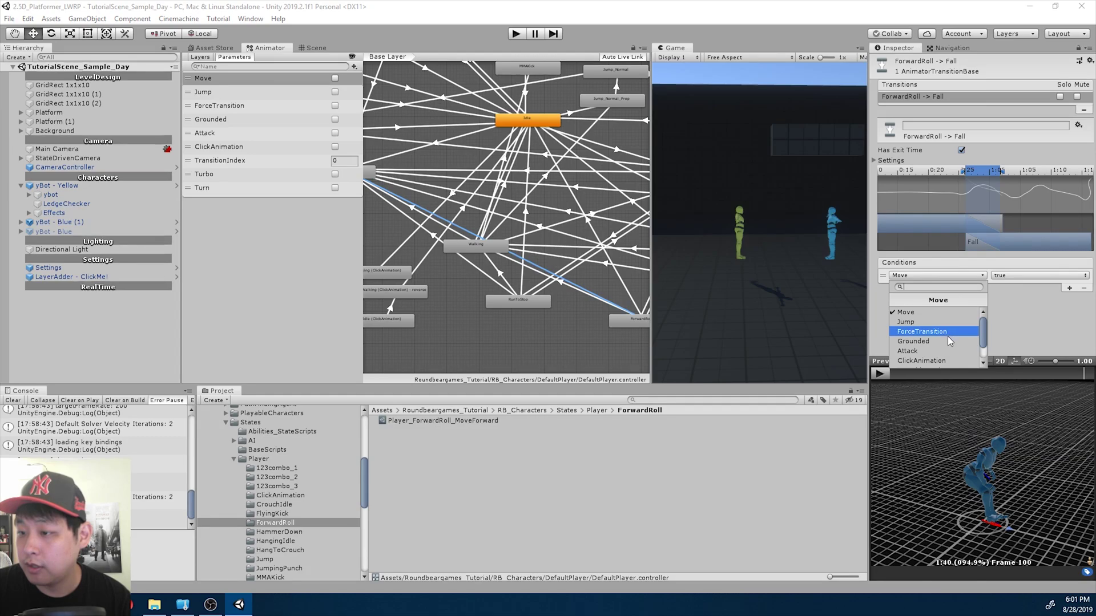
pyautogui.click(945, 331)
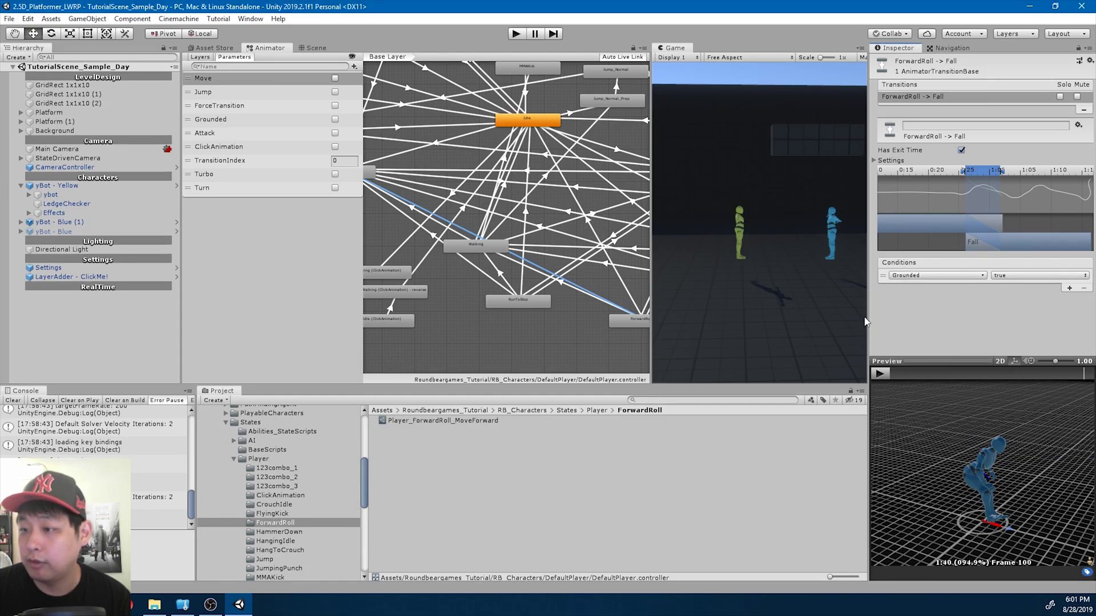
pyautogui.click(1028, 277)
pyautogui.click(1019, 302)
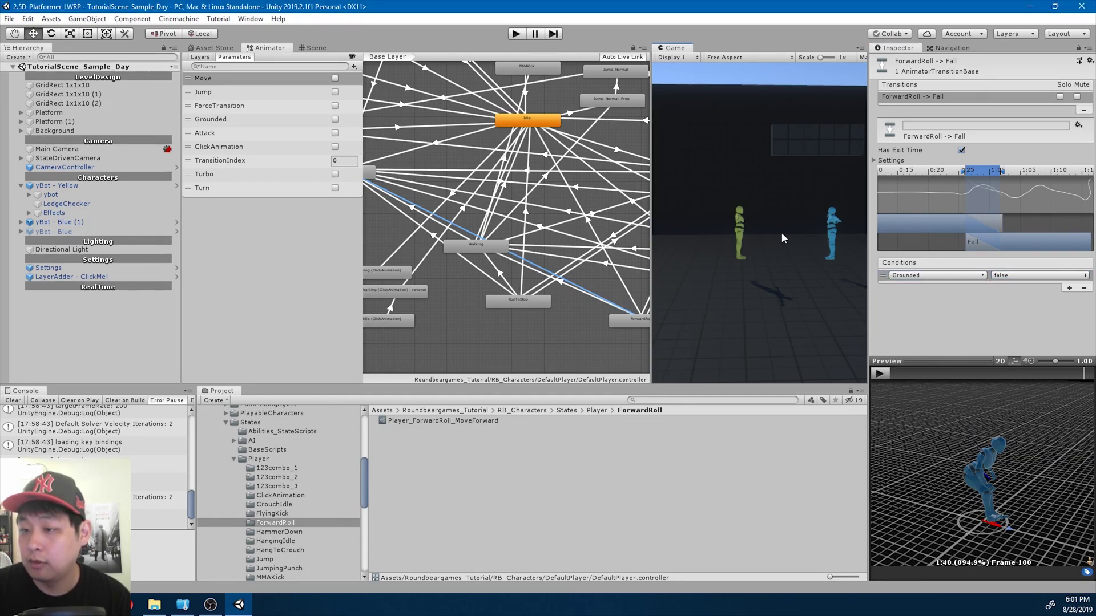
# Run the game, widen the Game view slightly, and test rolling, falling and jumping while moving the character in both directions.
pyautogui.click(517, 34)
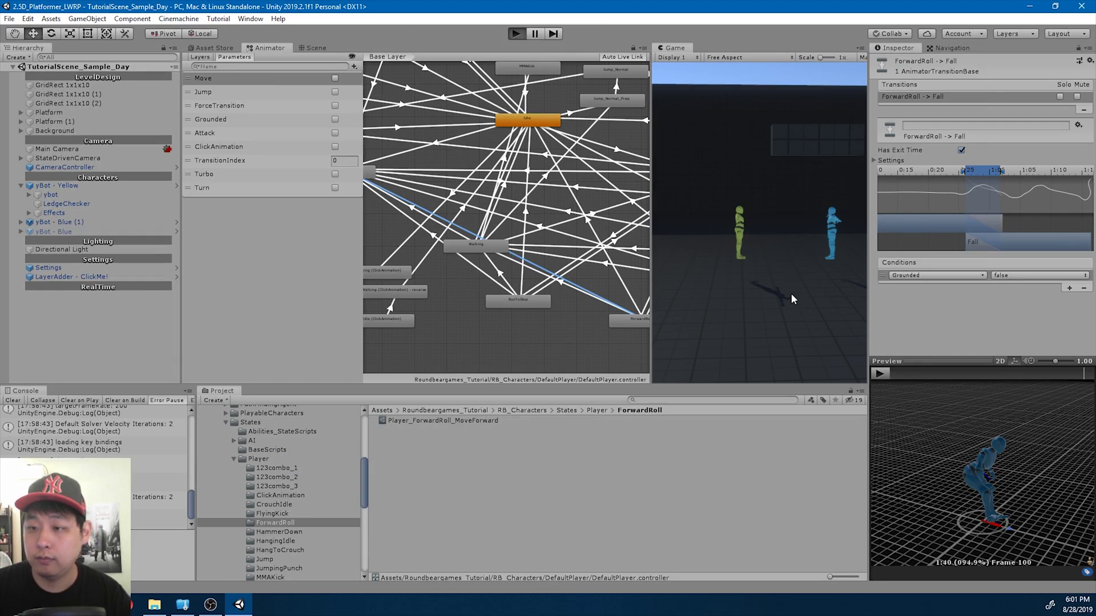
pyautogui.press('a')
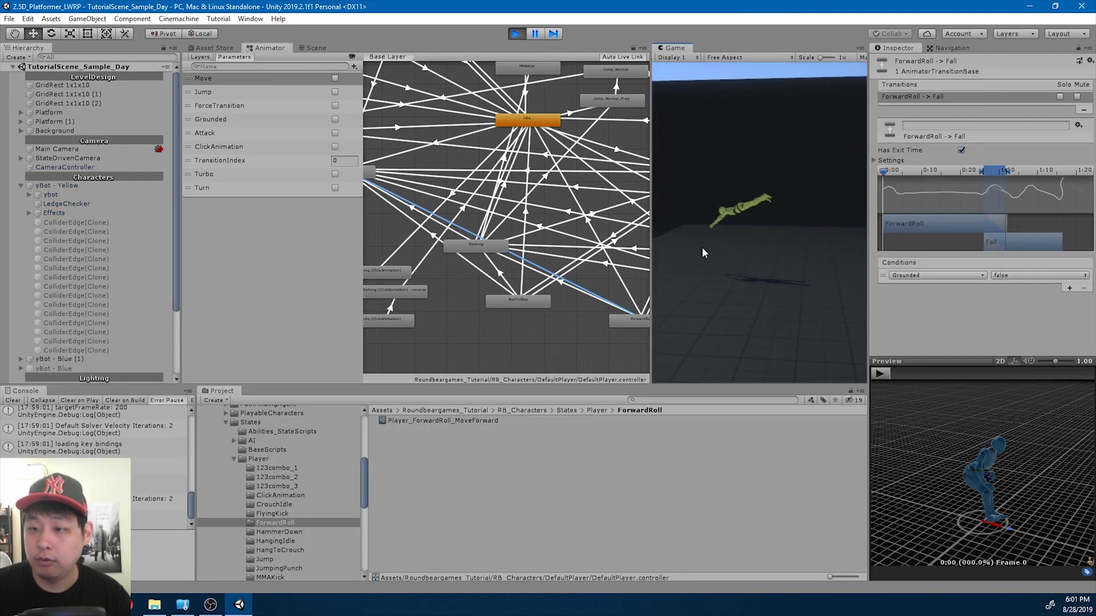
pyautogui.moveTo(651, 244); pyautogui.dragTo(630, 243)
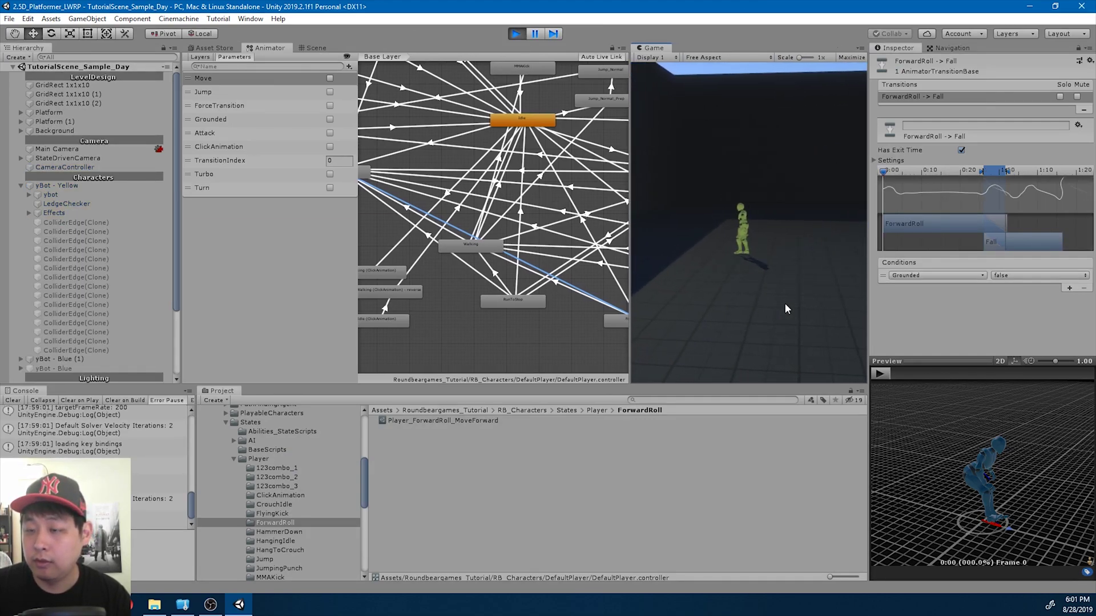
pyautogui.press('a')
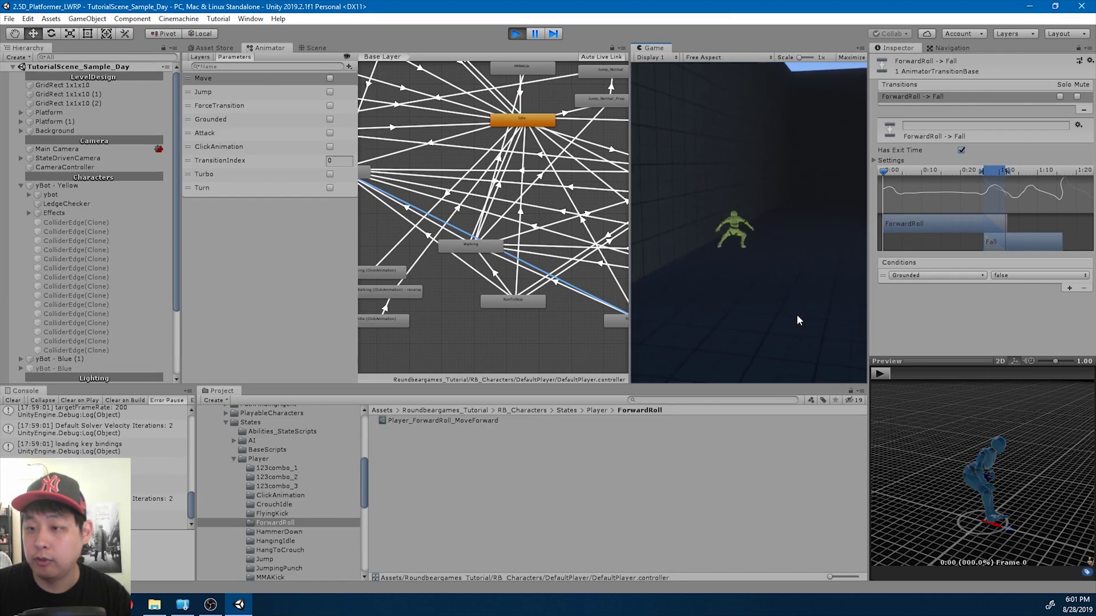
pyautogui.press('d')
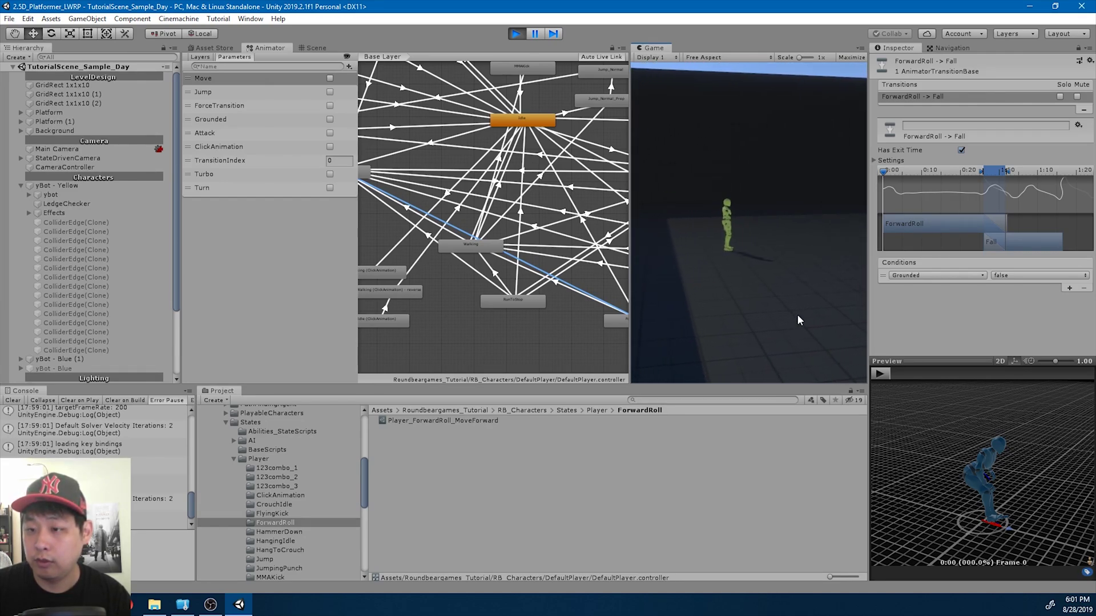
pyautogui.press('d')
pyautogui.press('space')
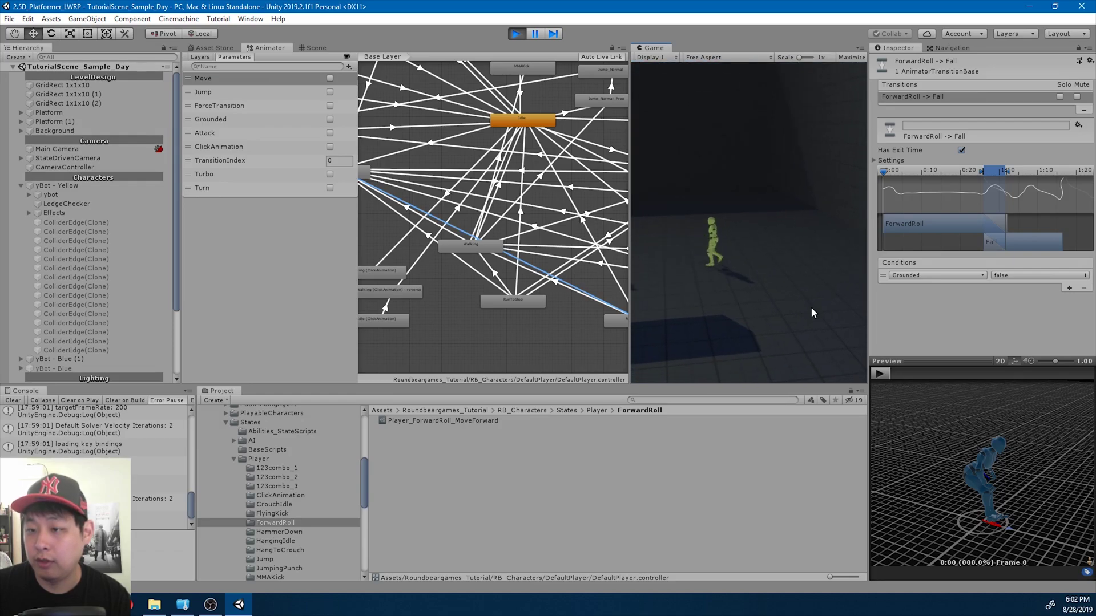
# Enable Maximize On Play for the Game view and restart the game.
pyautogui.click(850, 58)
pyautogui.doubleClick(535, 34)
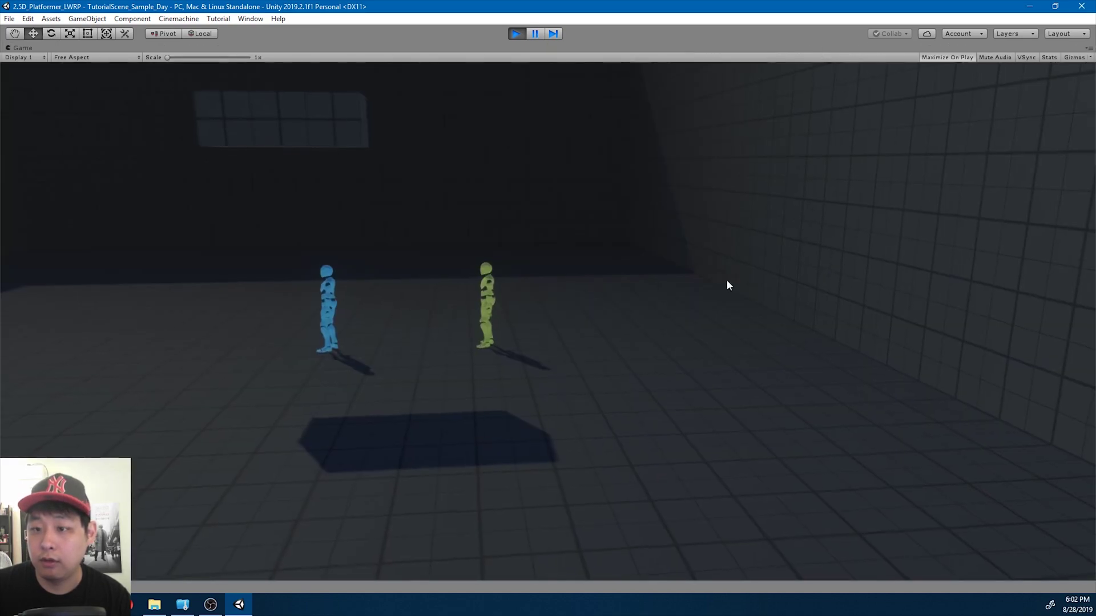